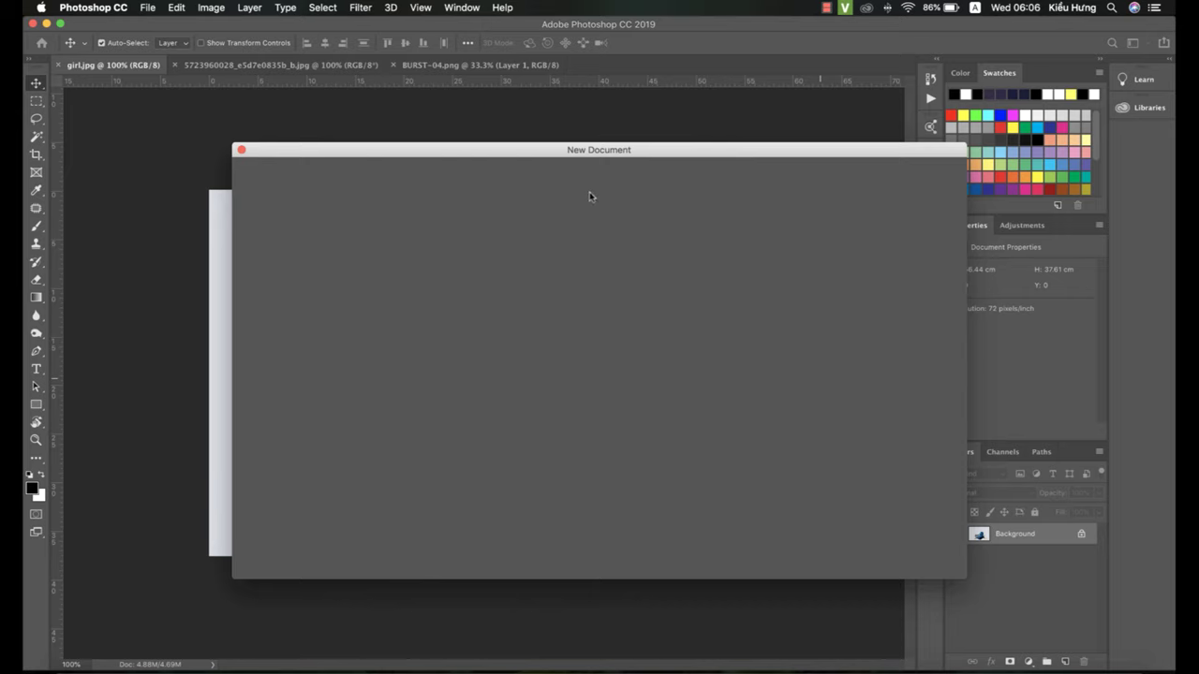
Create a new 3000 x 2000 pixel RGB document at 300 pixels/centimeter with a white background
{"action": "left_click_drag", "start_coordinate": [615, 151], "coordinate": [518, 115]}
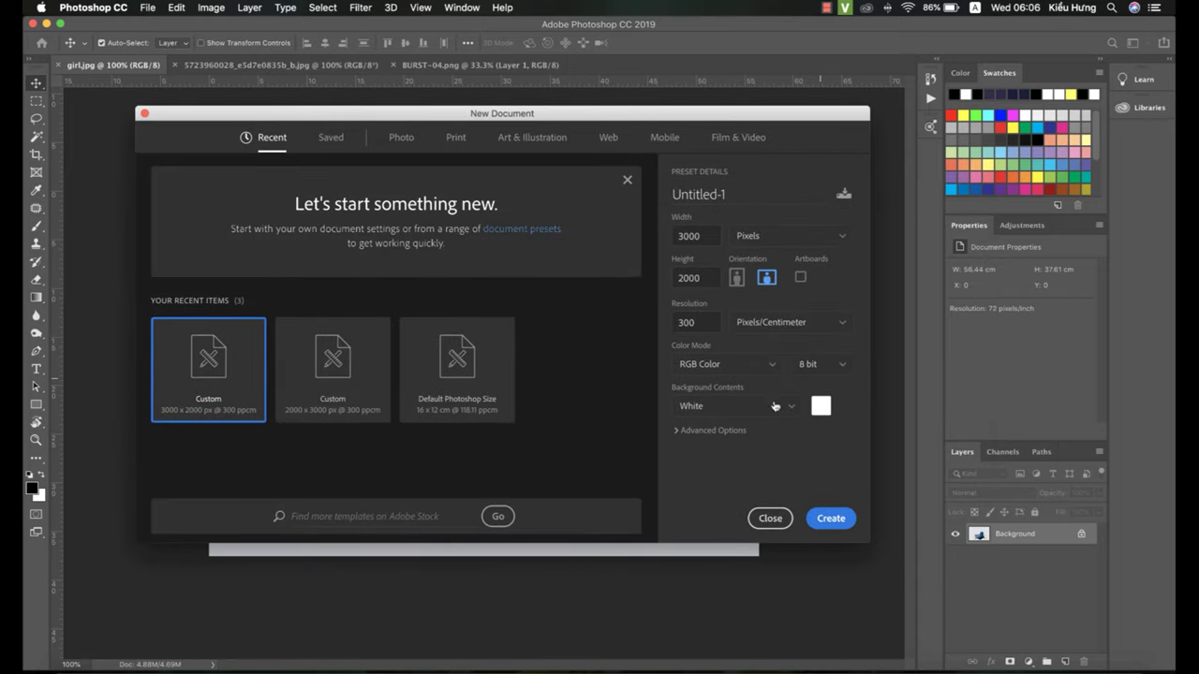
{"action": "left_click", "coordinate": [825, 518]}
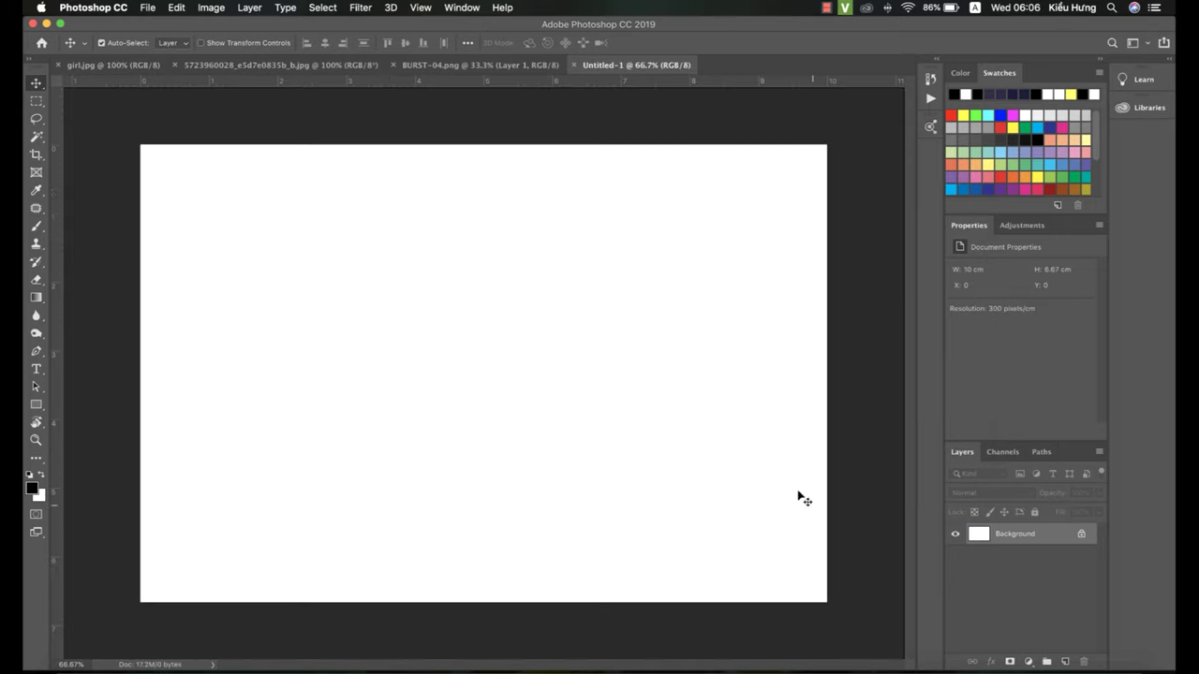
Copy the aquarium photo into the new Untitled-1 document and place it at the canvas's upper-left corner
{"action": "left_click", "coordinate": [478, 65]}
{"action": "left_click", "coordinate": [281, 64]}
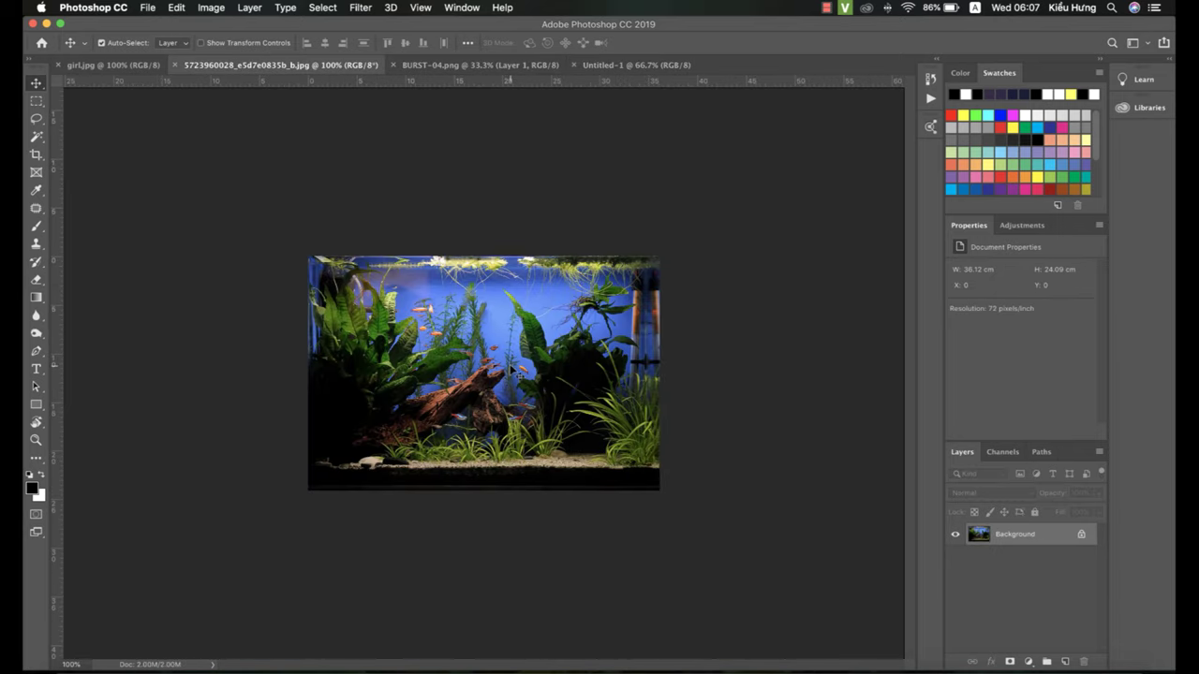
{"action": "left_click_drag", "start_coordinate": [513, 373], "coordinate": [656, 67]}
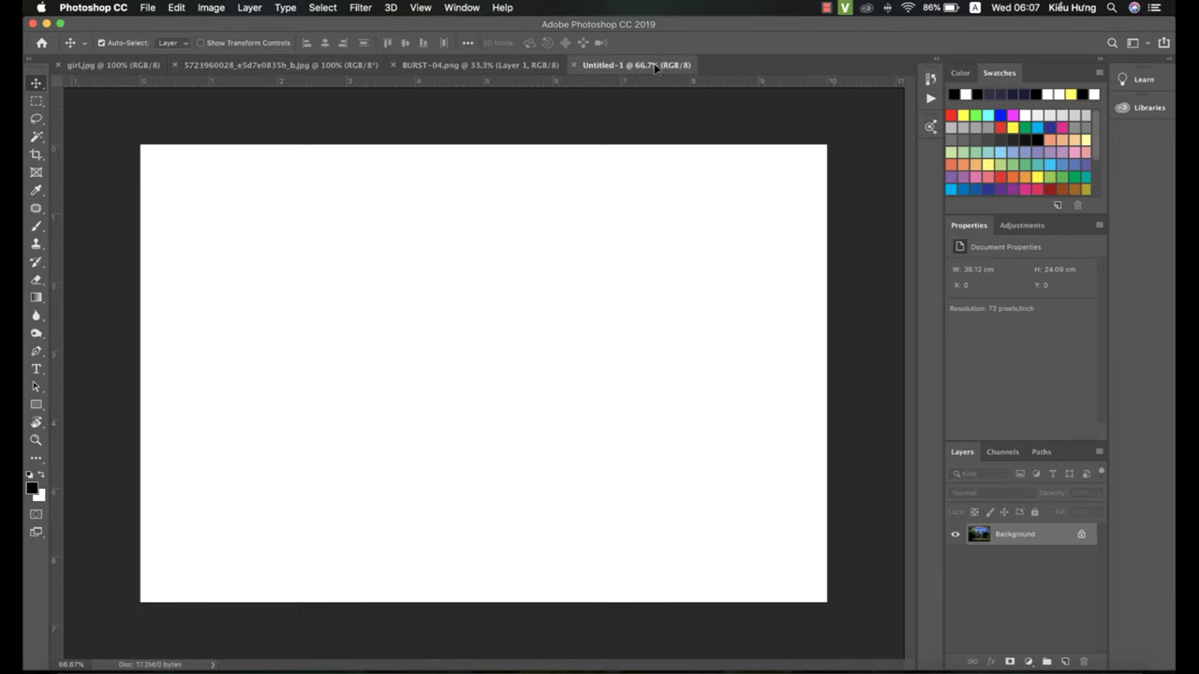
{"action": "left_click_drag", "start_coordinate": [604, 328], "coordinate": [262, 218]}
Enlarge the aquarium layer to about 11.17 x 7.45 cm so it covers the whole canvas
{"action": "key", "text": "super+t"}
{"action": "left_click_drag", "start_coordinate": [373, 302], "coordinate": [899, 661]}
{"action": "left_click_drag", "start_coordinate": [513, 429], "coordinate": [514, 411]}
{"action": "key", "text": "Return"}
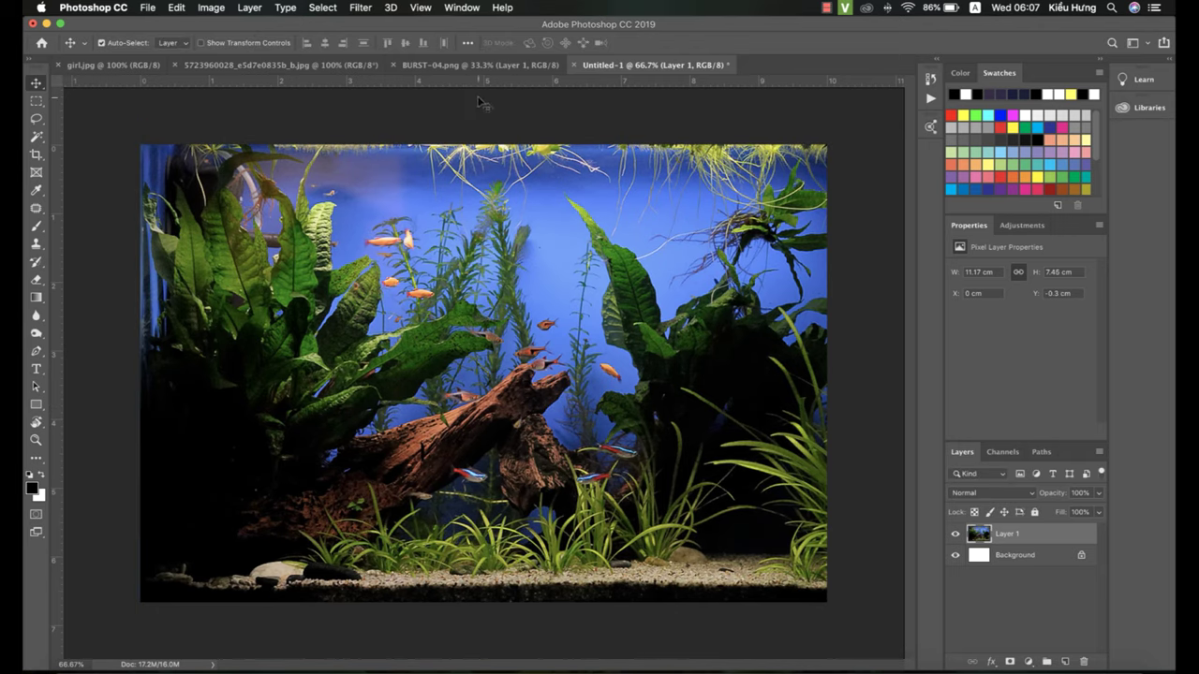
Clear the existing selection in girl.jpg and select the light backdrop around the woman with the Magic Wand
{"action": "left_click", "coordinate": [299, 68]}
{"action": "left_click", "coordinate": [111, 66]}
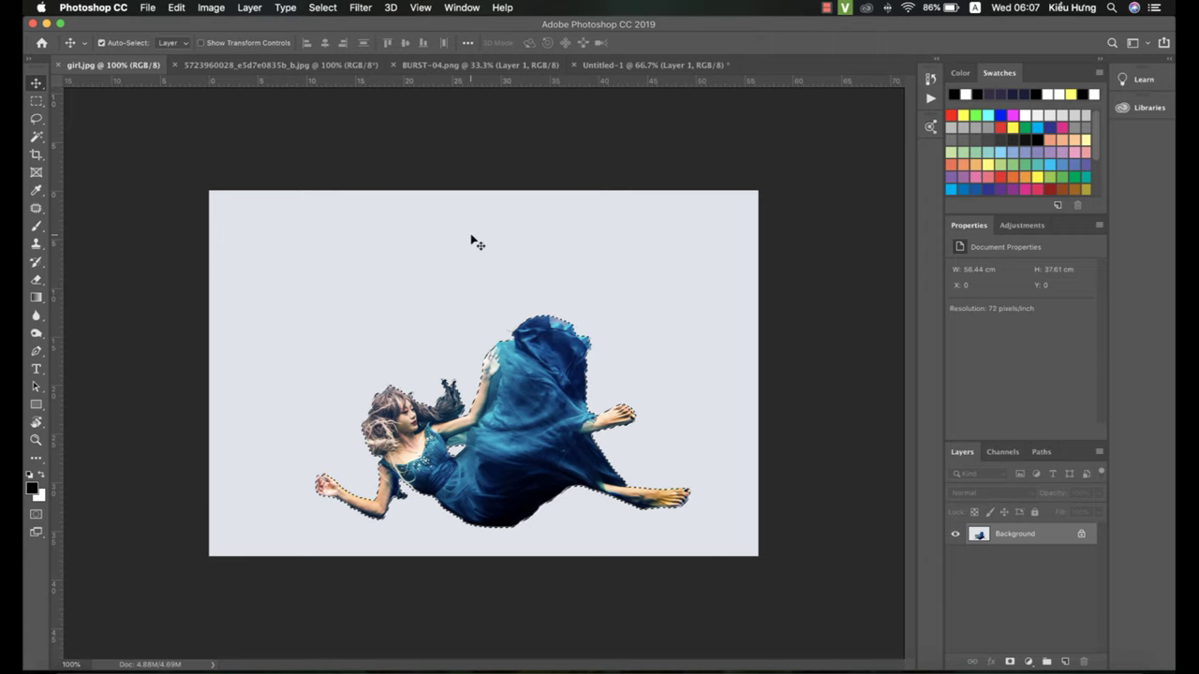
{"action": "key", "text": "ctrl+d"}
{"action": "key", "text": "w"}
{"action": "left_click", "coordinate": [478, 271]}
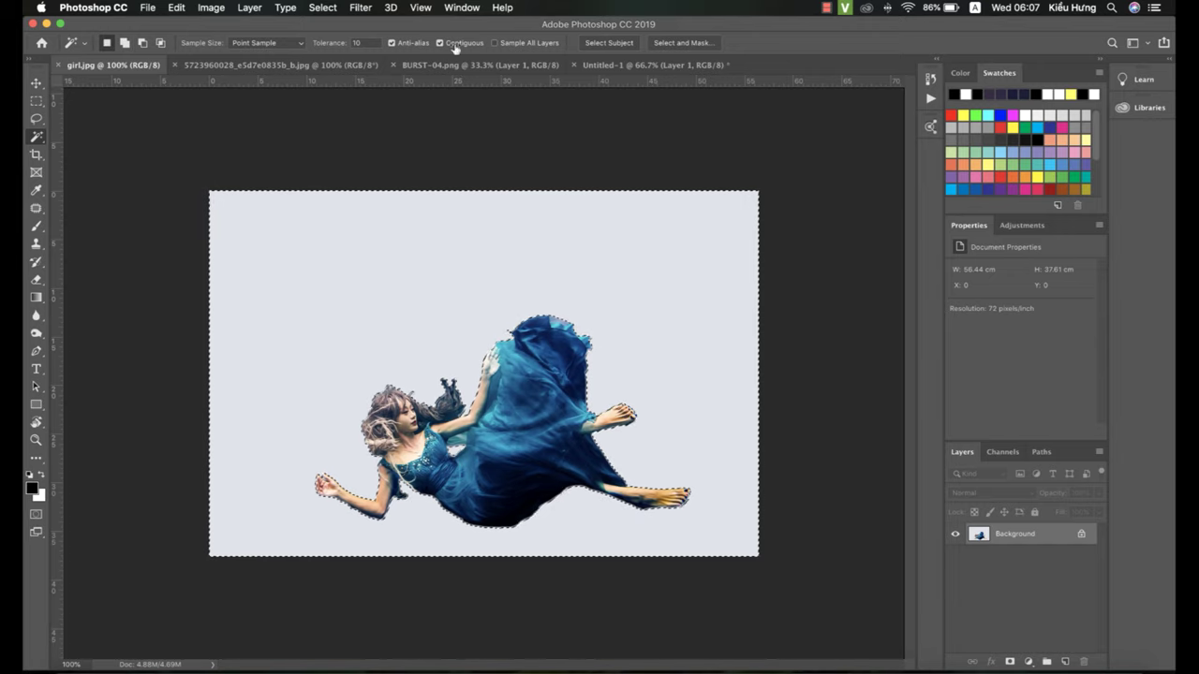
Feather the backdrop selection by 8 pixels and invert it to select the woman
{"action": "left_click", "coordinate": [316, 8]}
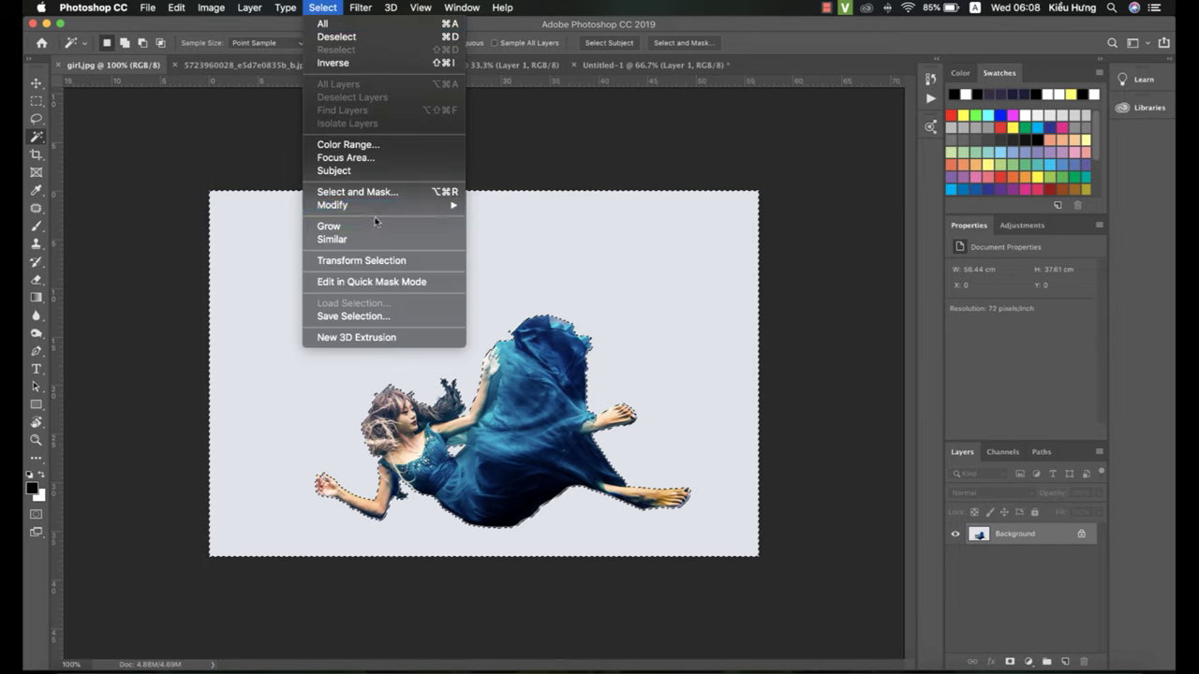
{"action": "mouse_move", "coordinate": [394, 205]}
{"action": "left_click", "coordinate": [508, 257]}
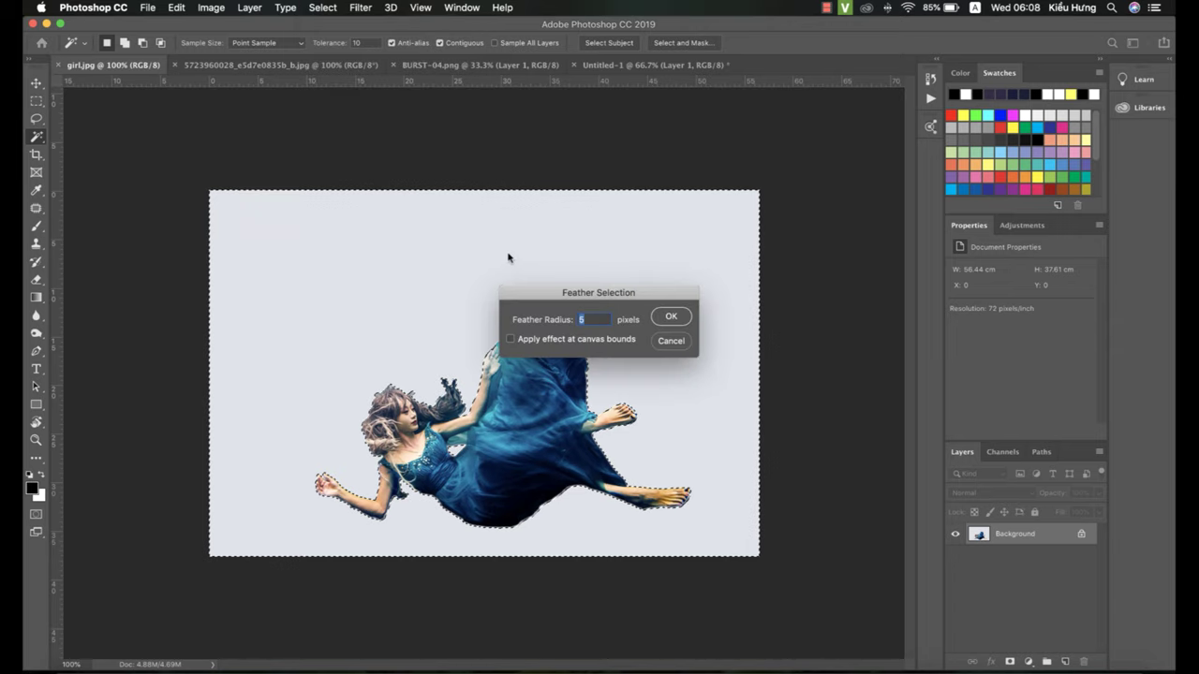
{"action": "type", "text": "8"}
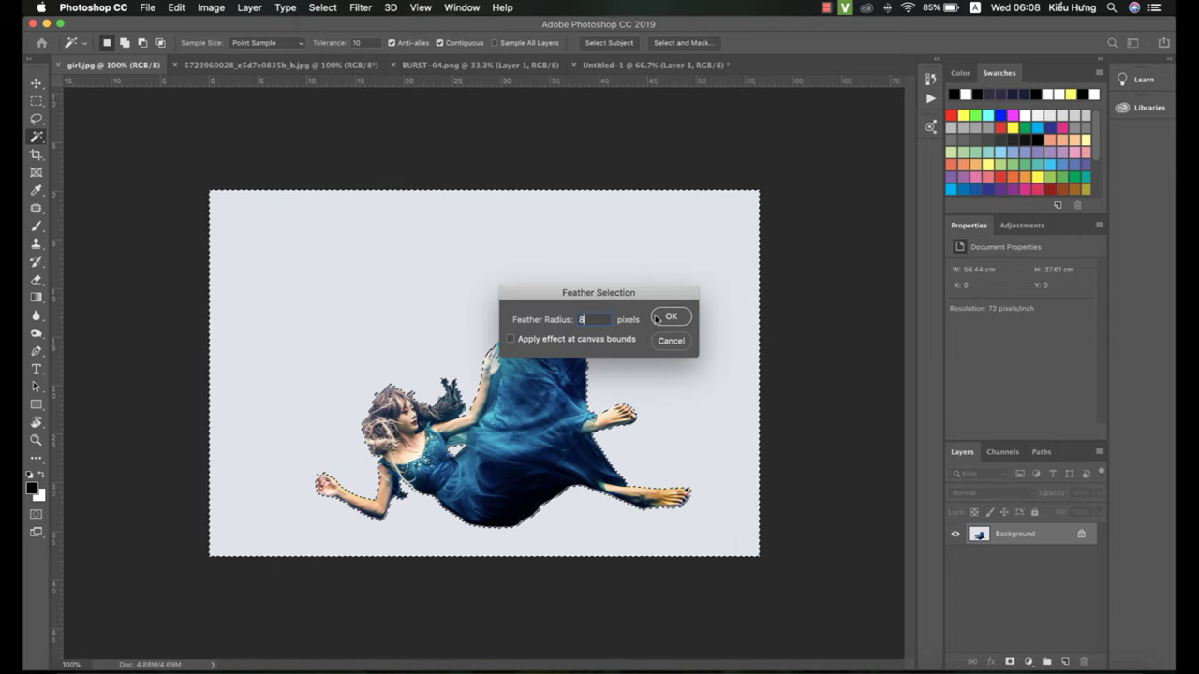
{"action": "left_click", "coordinate": [665, 317]}
{"action": "key", "text": "v"}
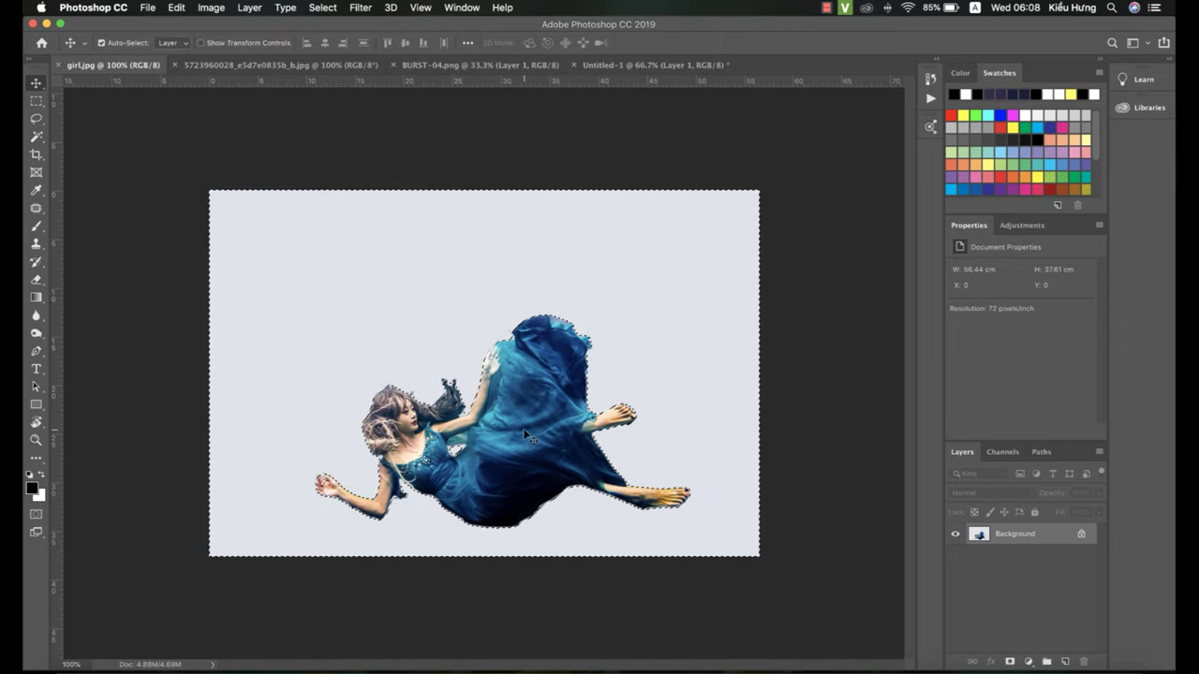
{"action": "key", "text": "super+shift+i"}
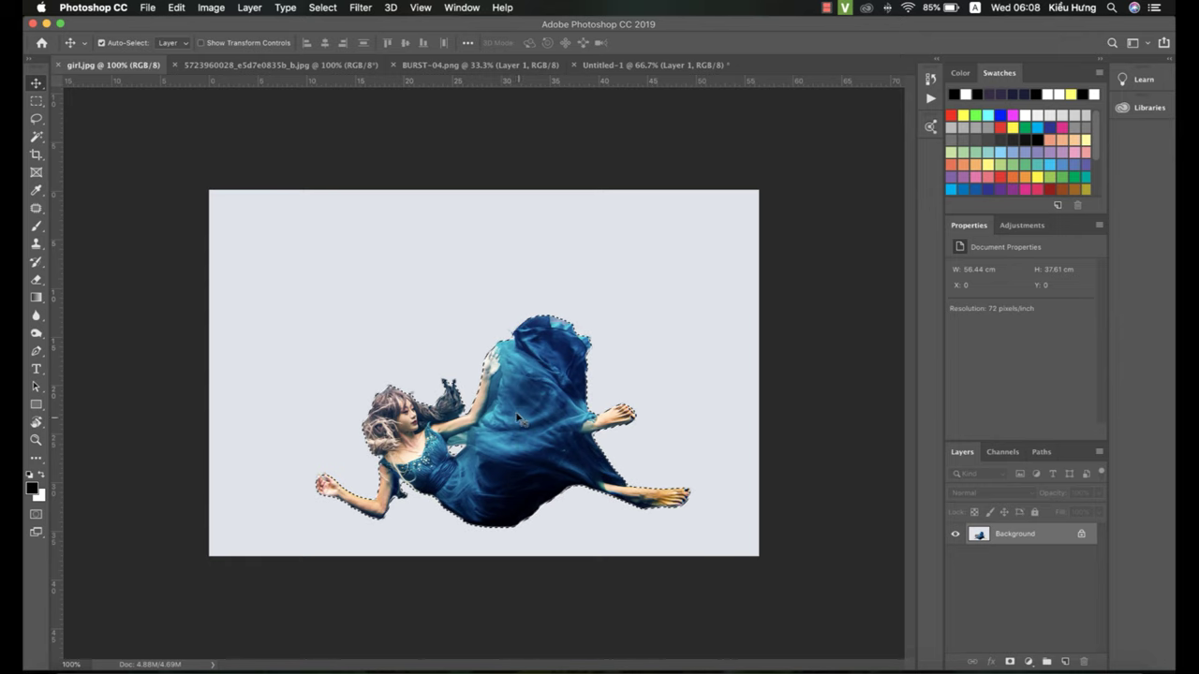
Copy the selected woman into Untitled-1, scale her to about 79%, and position her above the driftwood
{"action": "left_click_drag", "start_coordinate": [517, 418], "coordinate": [534, 329]}
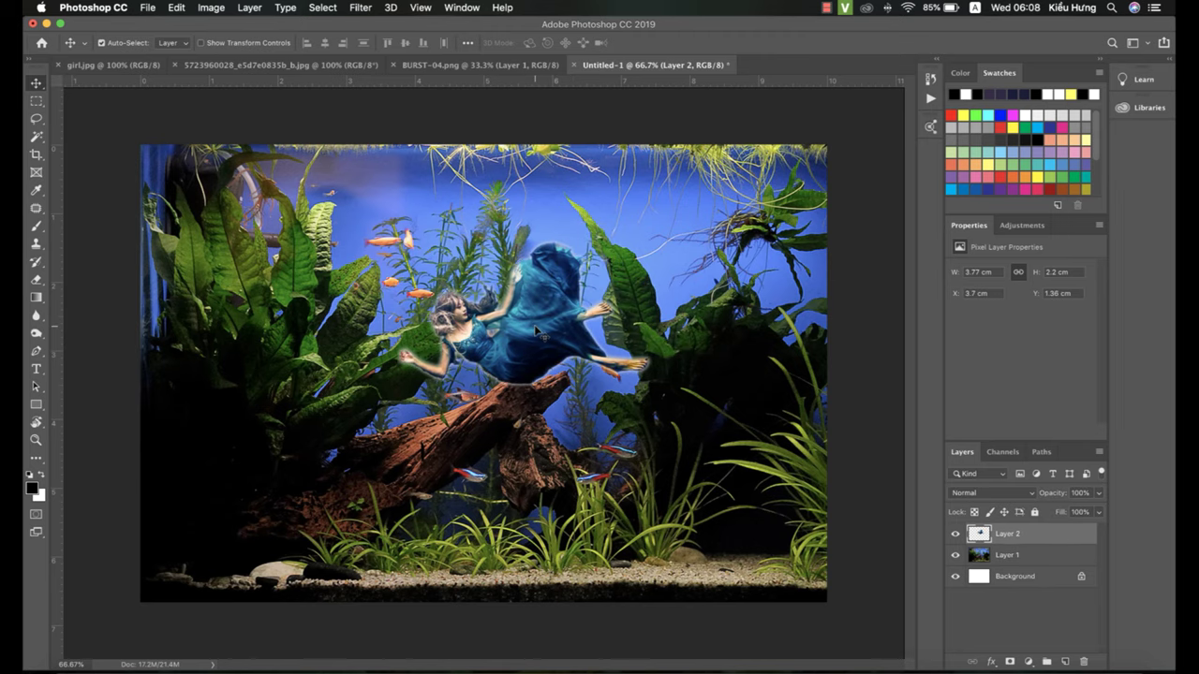
{"action": "key", "text": "super+t"}
{"action": "left_click_drag", "start_coordinate": [653, 236], "coordinate": [599, 269]}
{"action": "left_click_drag", "start_coordinate": [531, 326], "coordinate": [552, 281]}
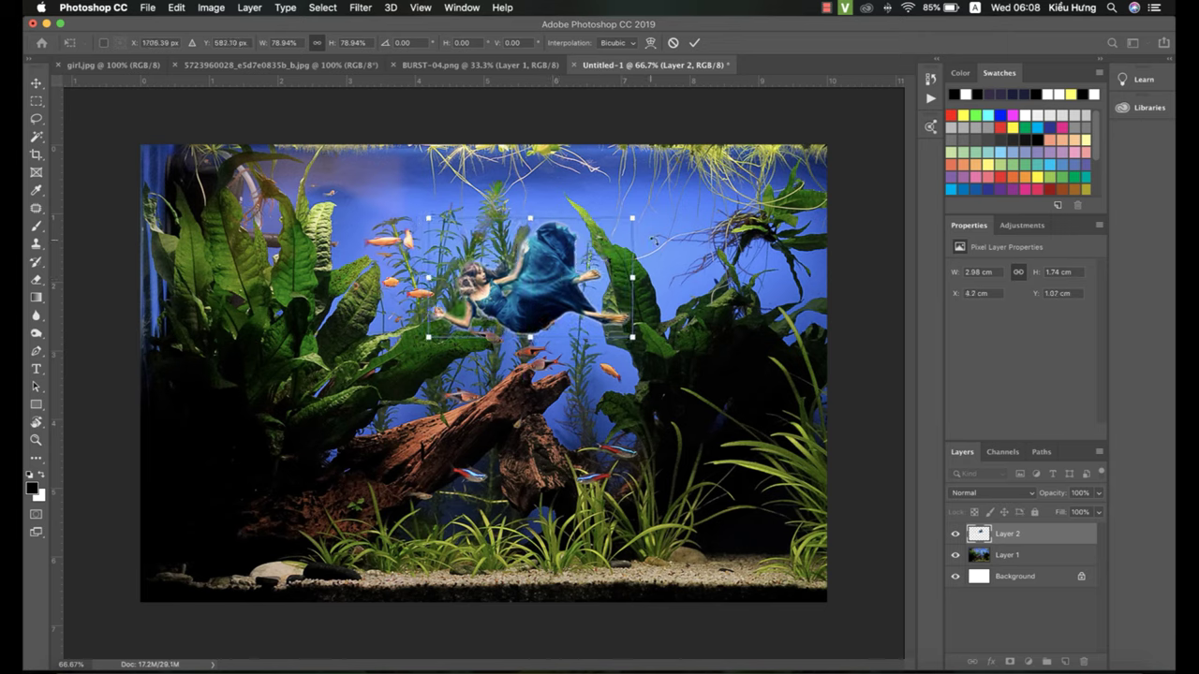
{"action": "key", "text": "Return"}
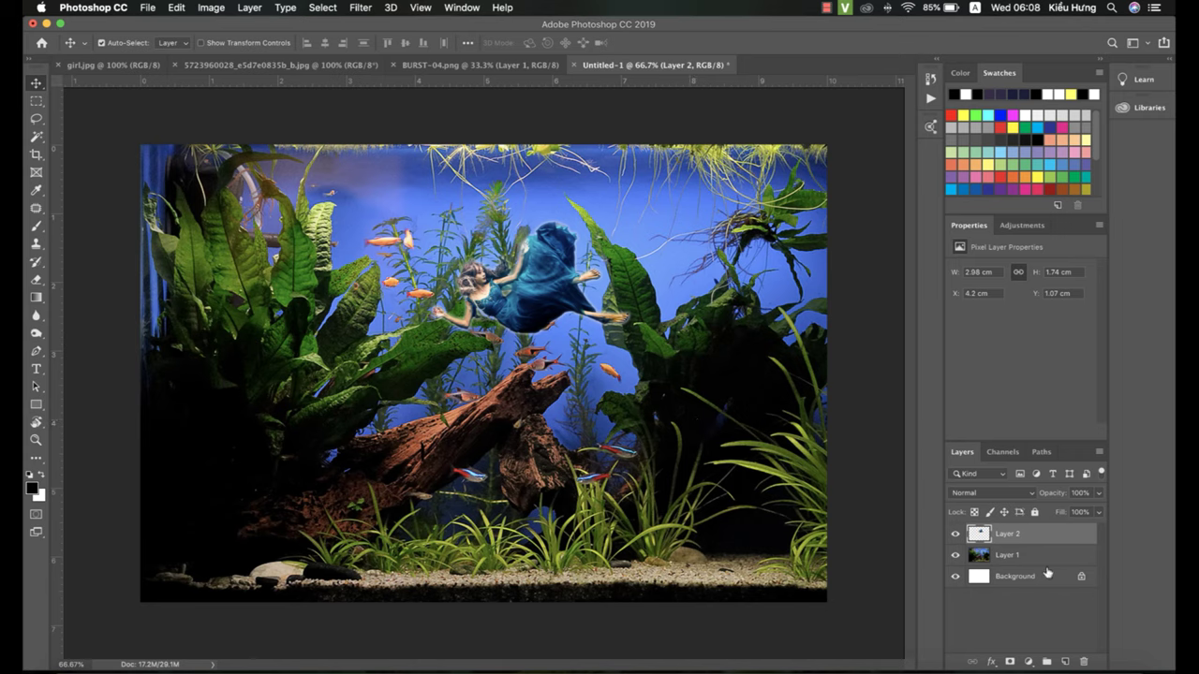
Add a Brightness/Contrast adjustment layer clipped to the woman's layer
{"action": "left_click", "coordinate": [1029, 662]}
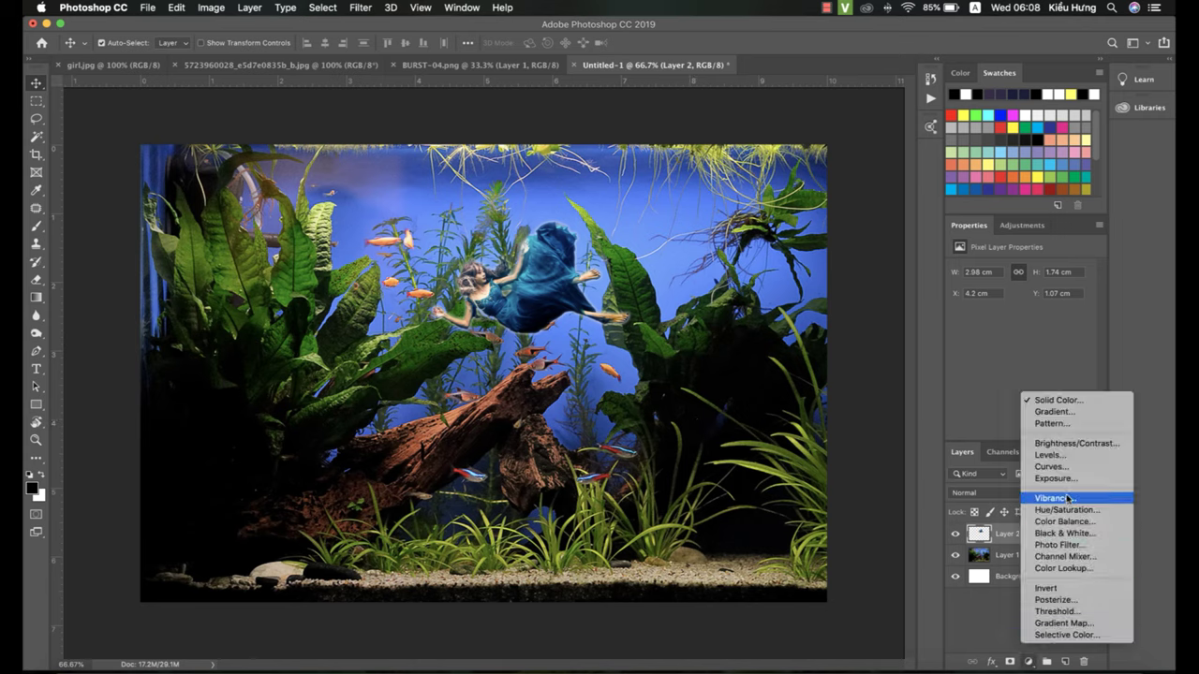
{"action": "left_click", "coordinate": [1072, 442]}
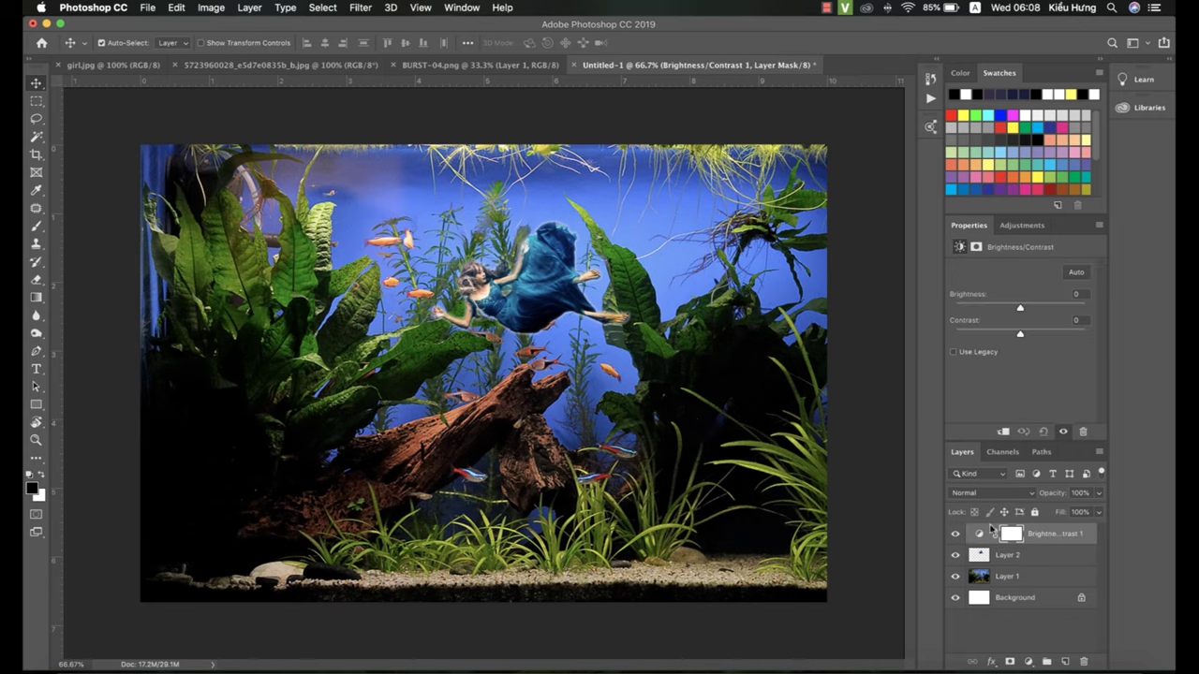
{"action": "left_click", "coordinate": [1003, 433]}
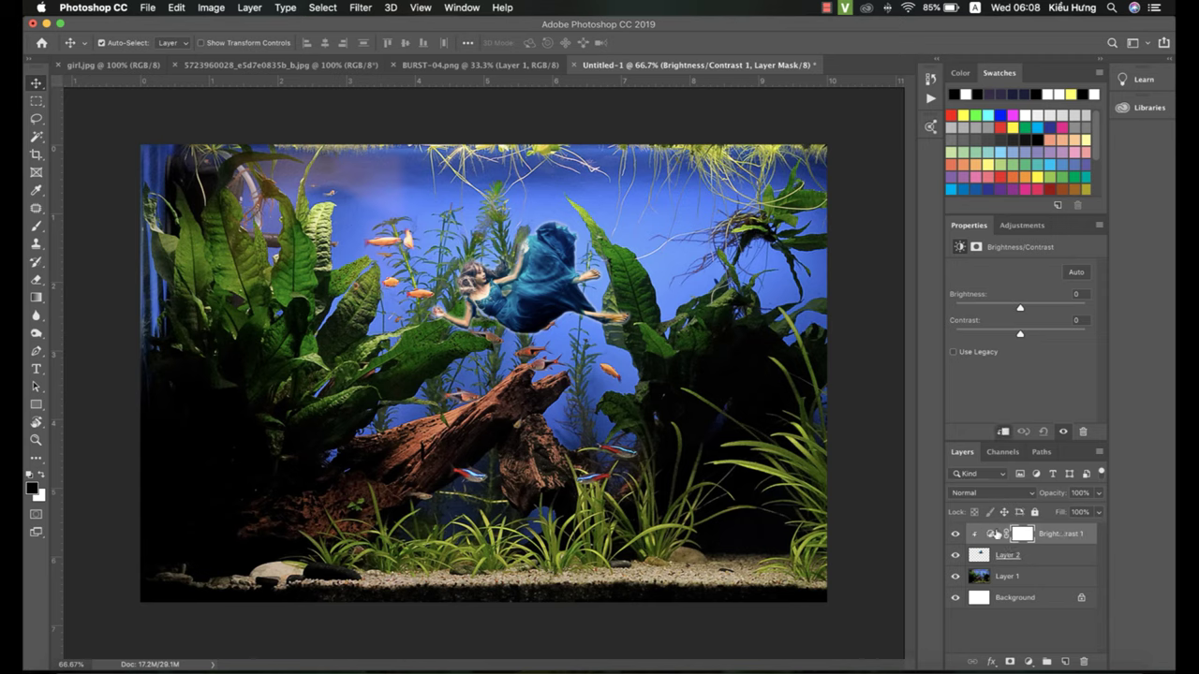
Set the adjustment's brightness to about 47 and its contrast slightly below zero, leaving no layer selected
{"action": "left_click", "coordinate": [991, 533]}
{"action": "left_click_drag", "start_coordinate": [1021, 310], "coordinate": [1006, 335]}
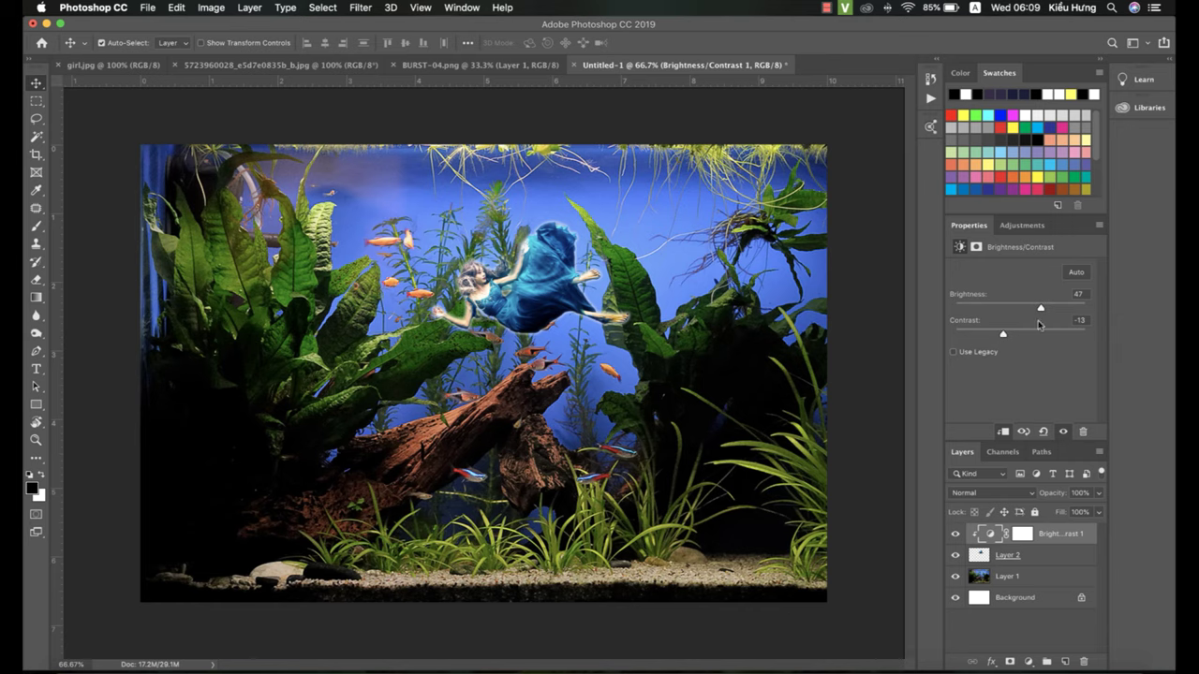
{"action": "left_click_drag", "start_coordinate": [1004, 335], "coordinate": [1011, 335]}
{"action": "left_click", "coordinate": [1016, 625]}
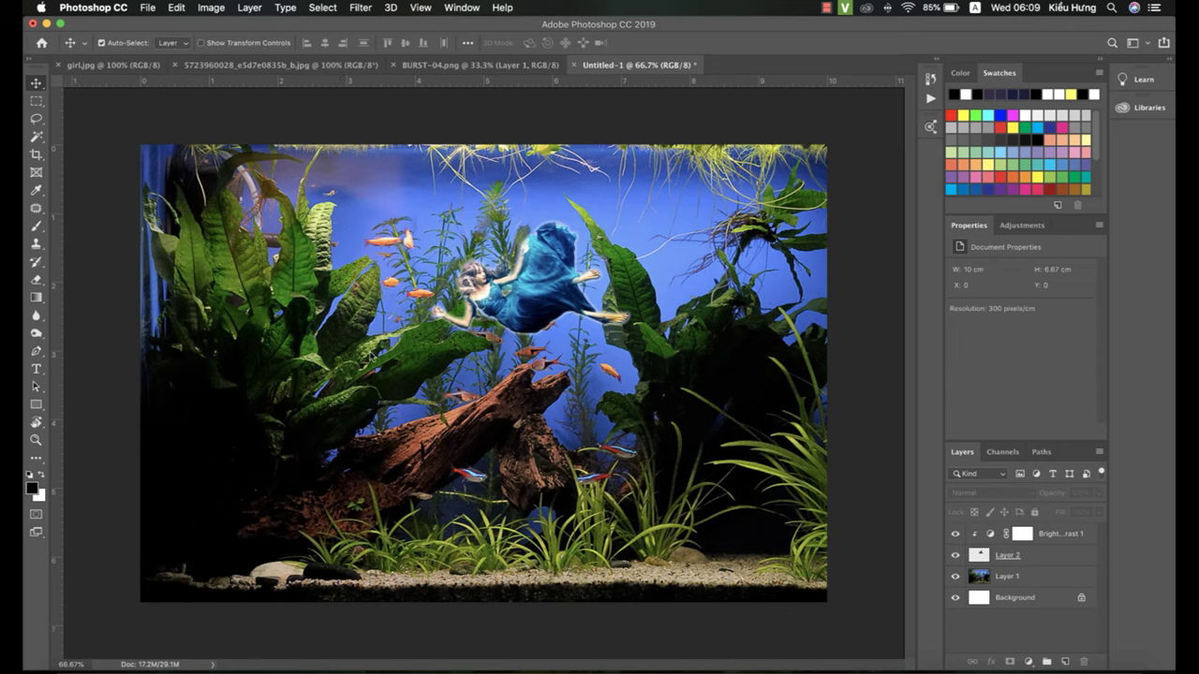
Add a new layer above the adjustment layer and fill it with 50% Gray at 100% opacity
{"action": "left_click", "coordinate": [1065, 661]}
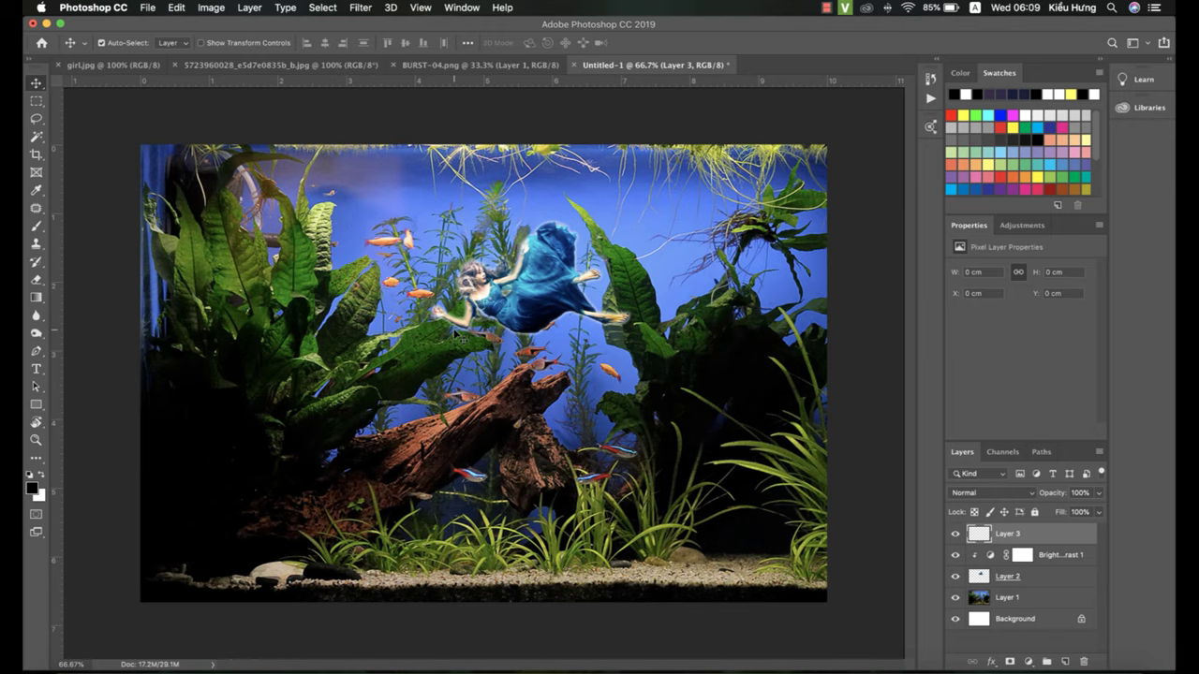
{"action": "key", "text": "shift+BackSpace"}
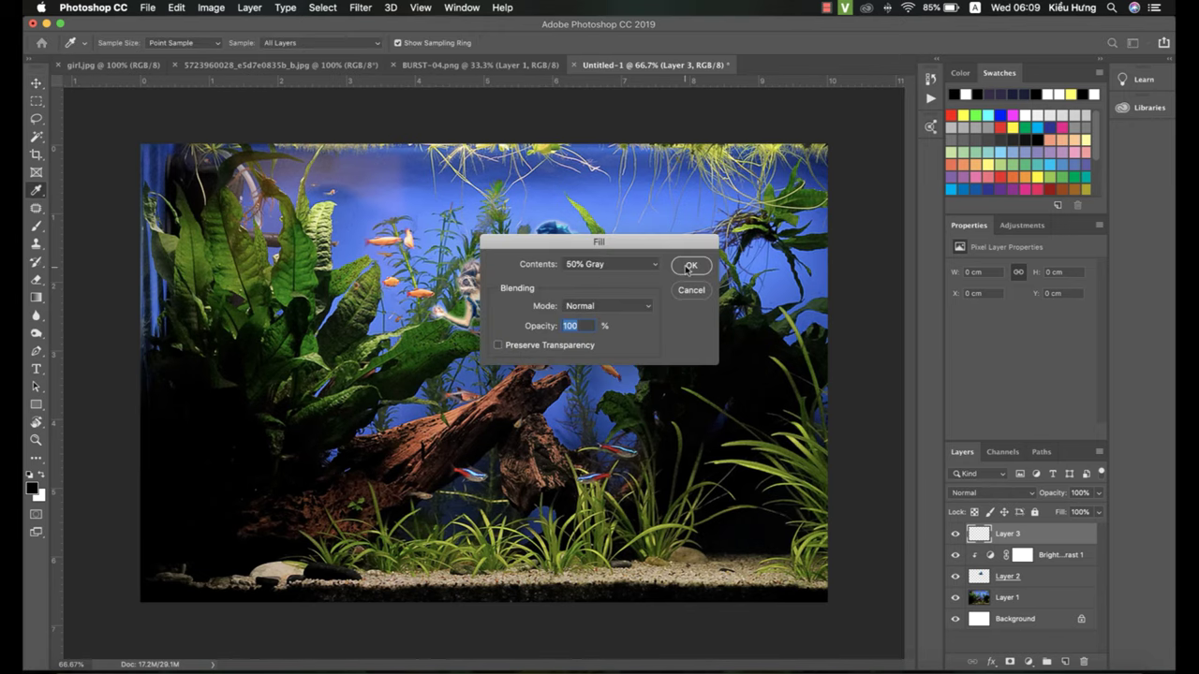
{"action": "left_click", "coordinate": [688, 265]}
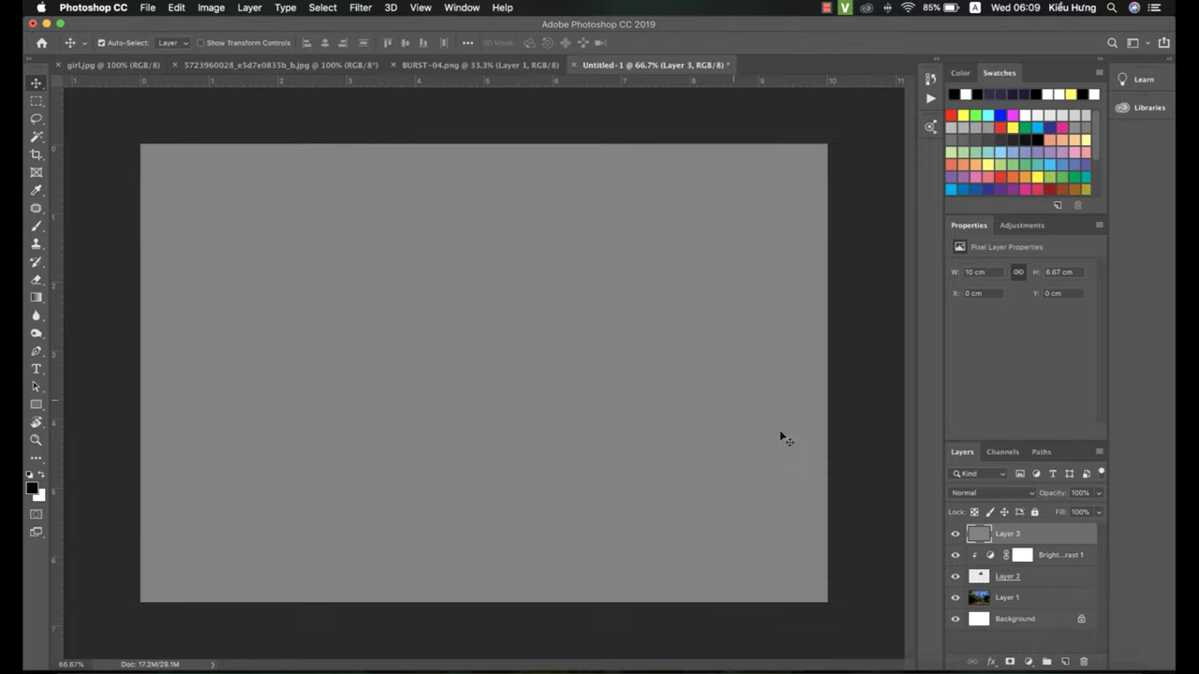
Set the gray layer's blend mode to Soft Light
{"action": "left_click", "coordinate": [991, 661]}
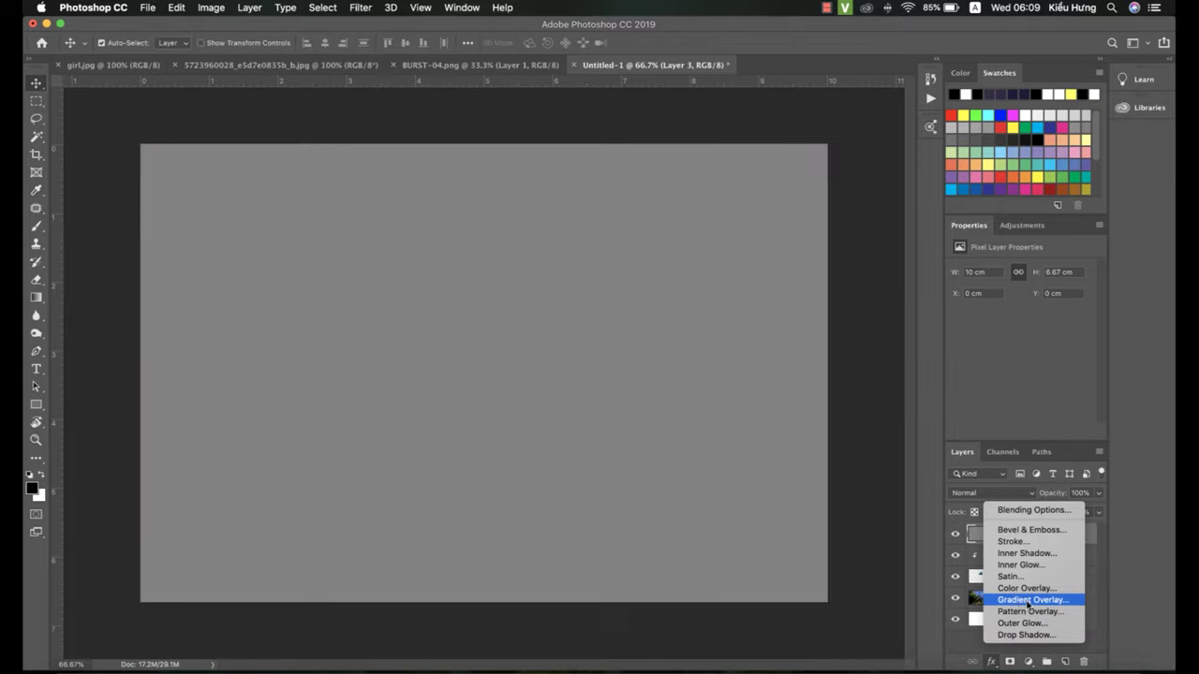
{"action": "left_click", "coordinate": [987, 655]}
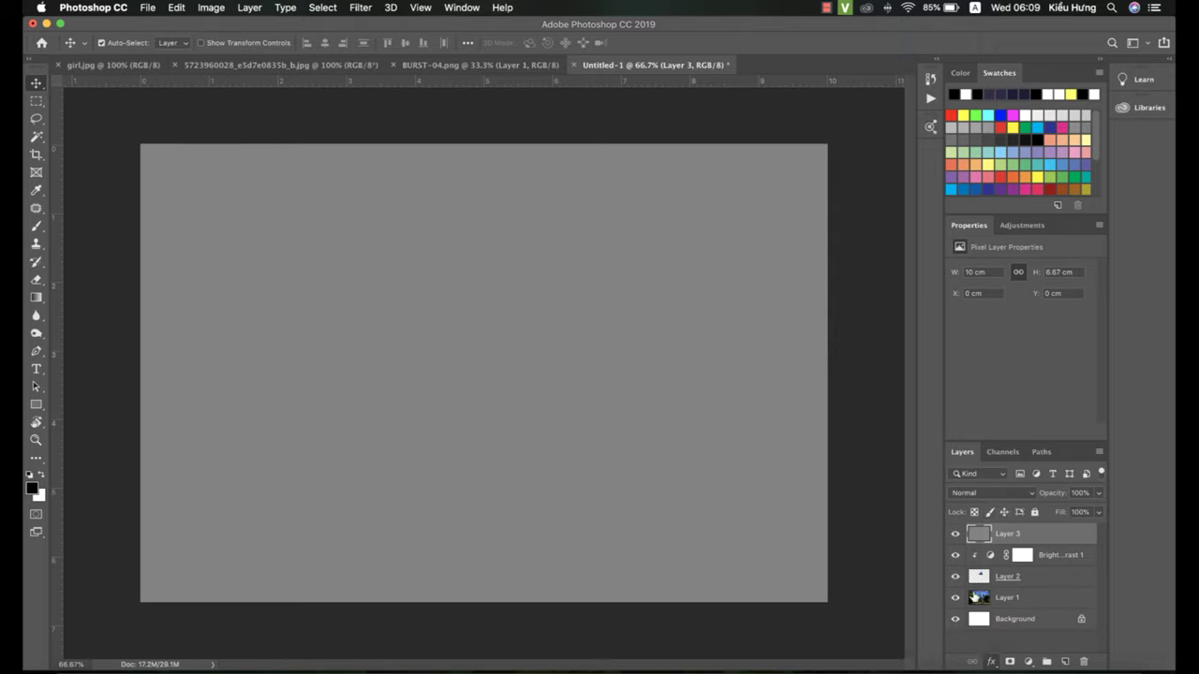
{"action": "left_click", "coordinate": [992, 494]}
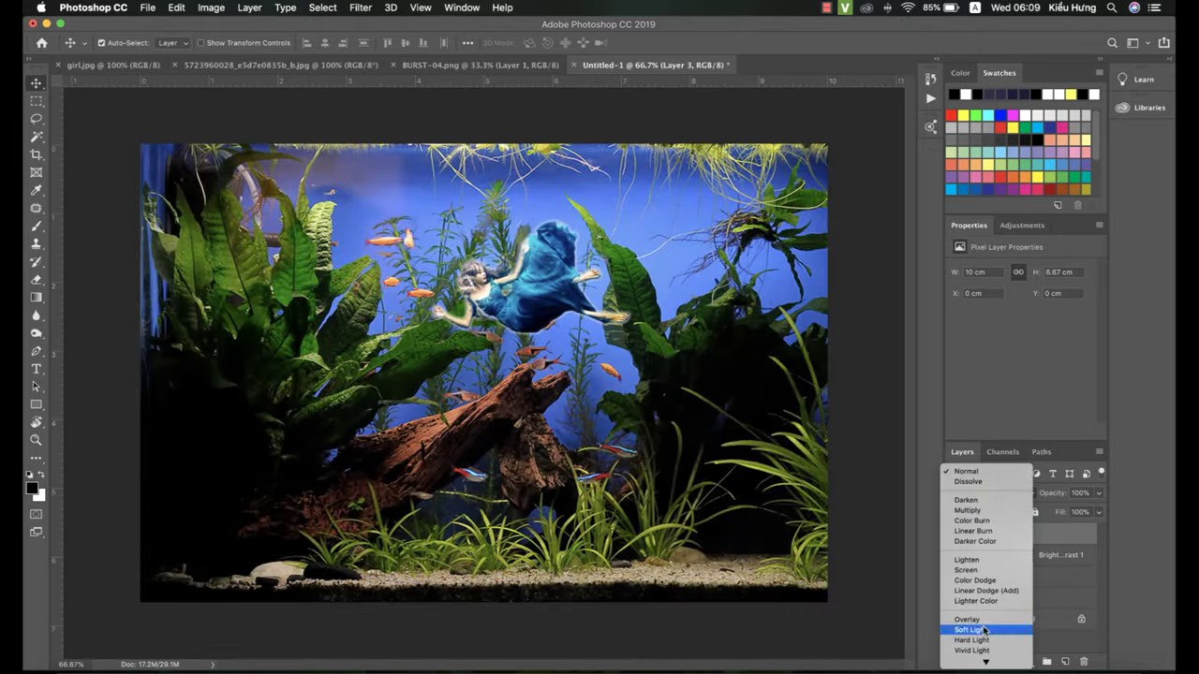
{"action": "left_click", "coordinate": [978, 630]}
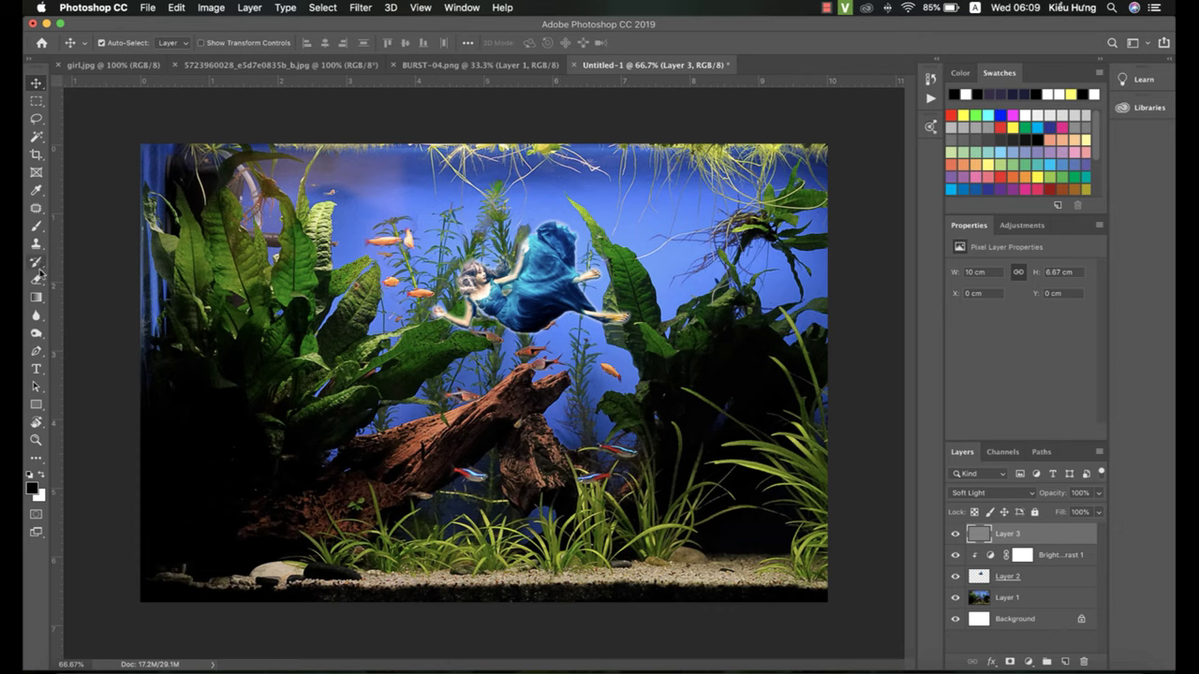
Burn the shadowed lower edge of the woman's dress on the gray layer with the Burn tool at 22% exposure, Midtones range
{"action": "left_click", "coordinate": [35, 333]}
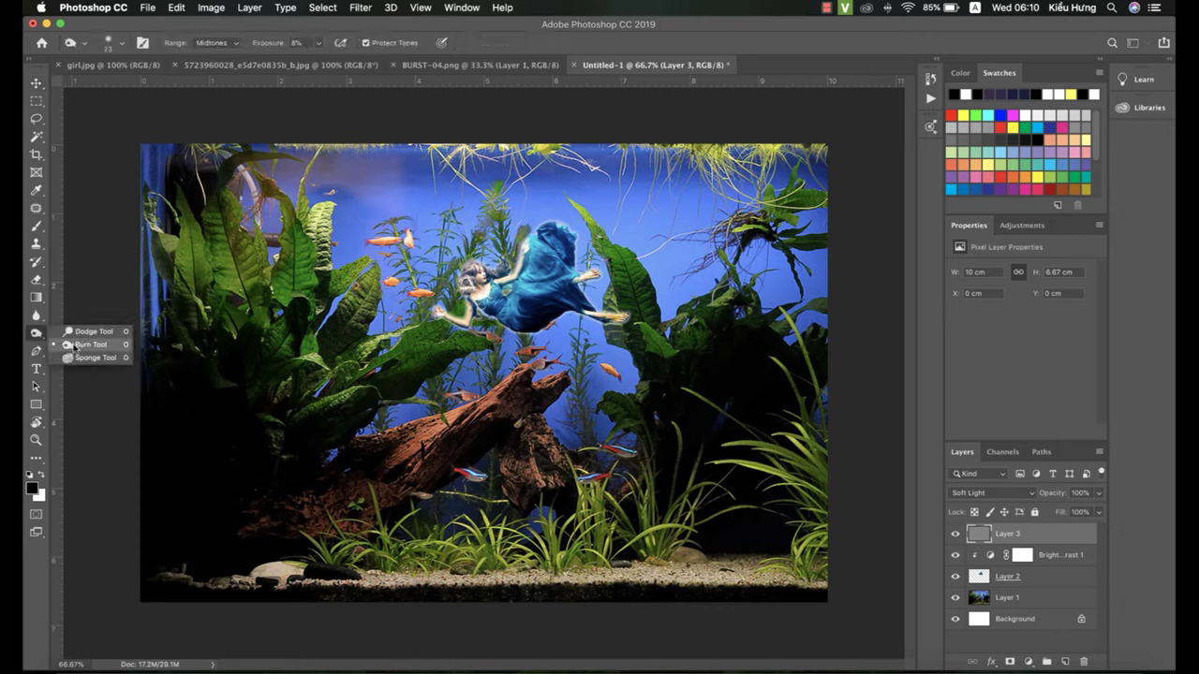
{"action": "left_click", "coordinate": [78, 344]}
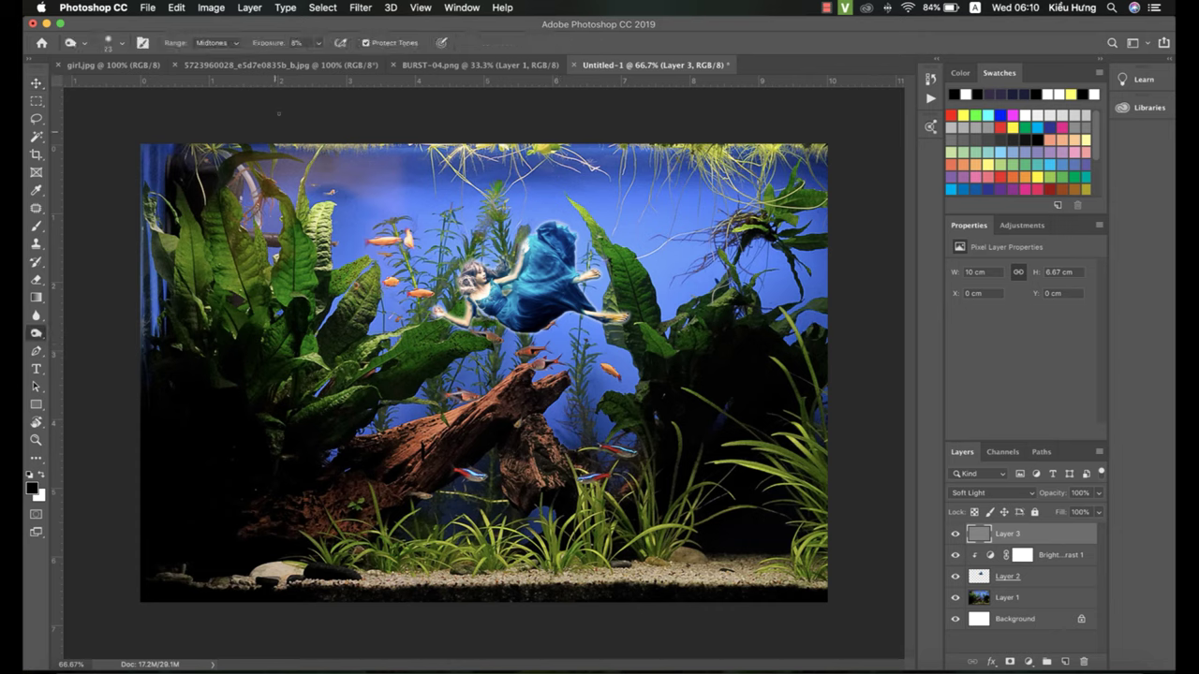
{"action": "left_click", "coordinate": [321, 45]}
{"action": "left_click_drag", "start_coordinate": [335, 60], "coordinate": [327, 61]}
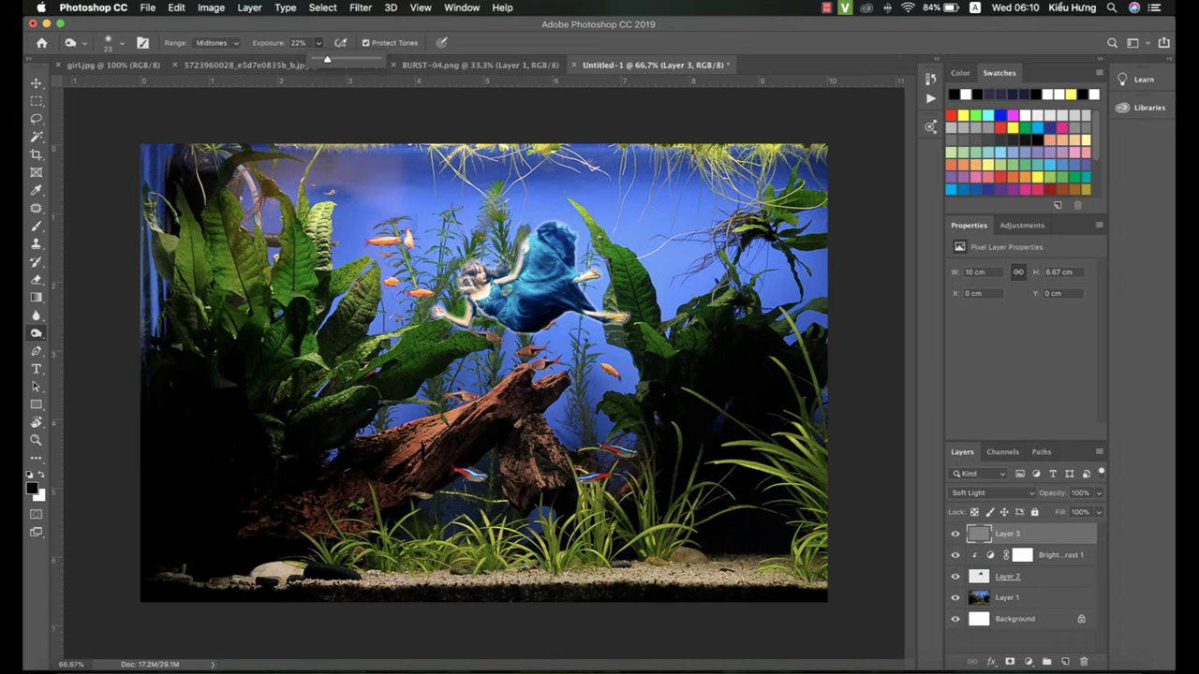
{"action": "key", "text": "super+equal"}
{"action": "key", "text": "super+equal"}
{"action": "key", "text": "super+equal"}
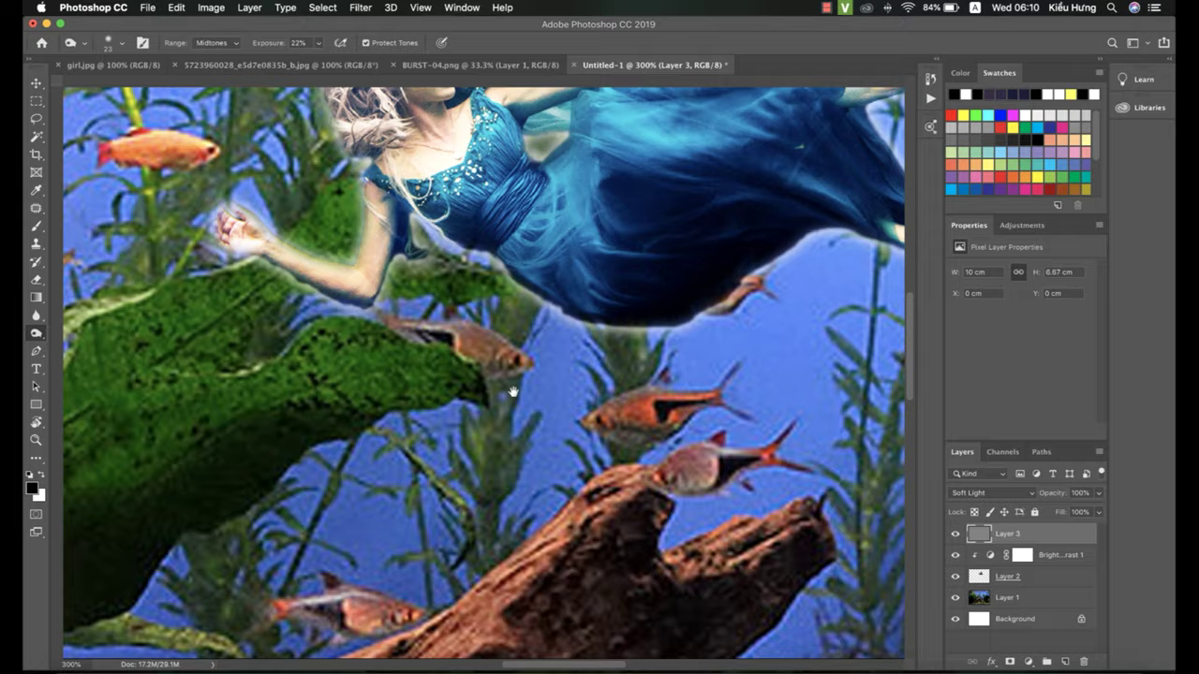
{"action": "left_click_drag", "start_coordinate": [513, 391], "coordinate": [488, 432]}
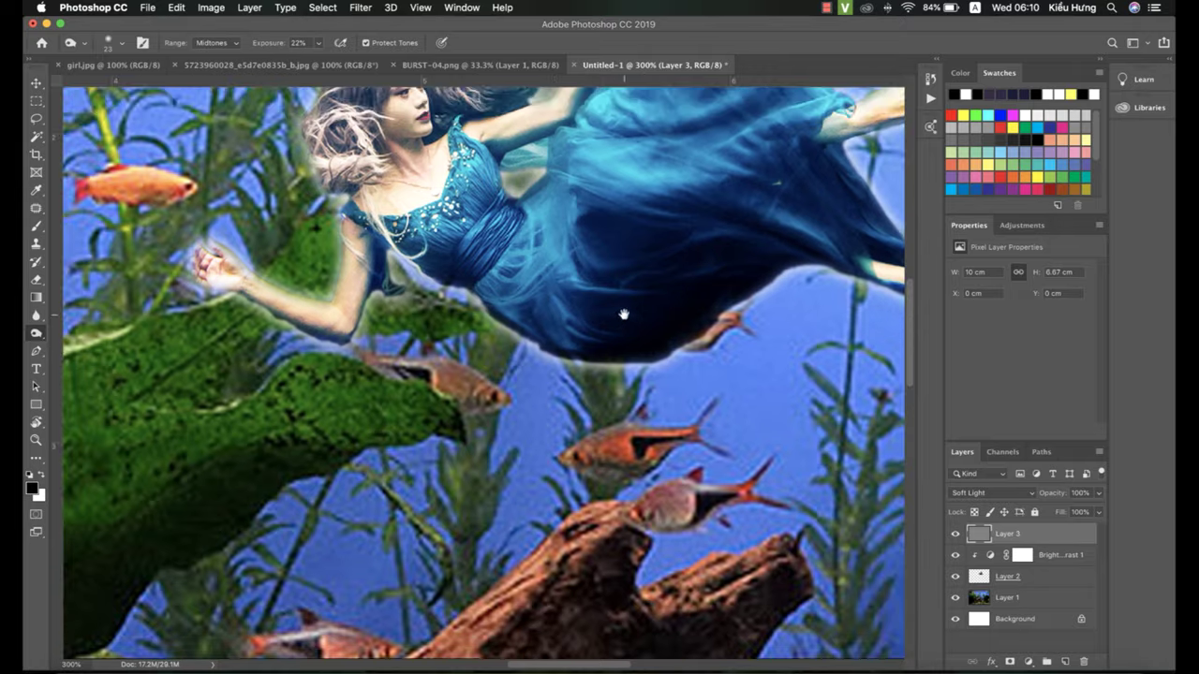
{"action": "left_click_drag", "start_coordinate": [624, 314], "coordinate": [553, 436]}
{"action": "left_click_drag", "start_coordinate": [590, 373], "coordinate": [582, 430]}
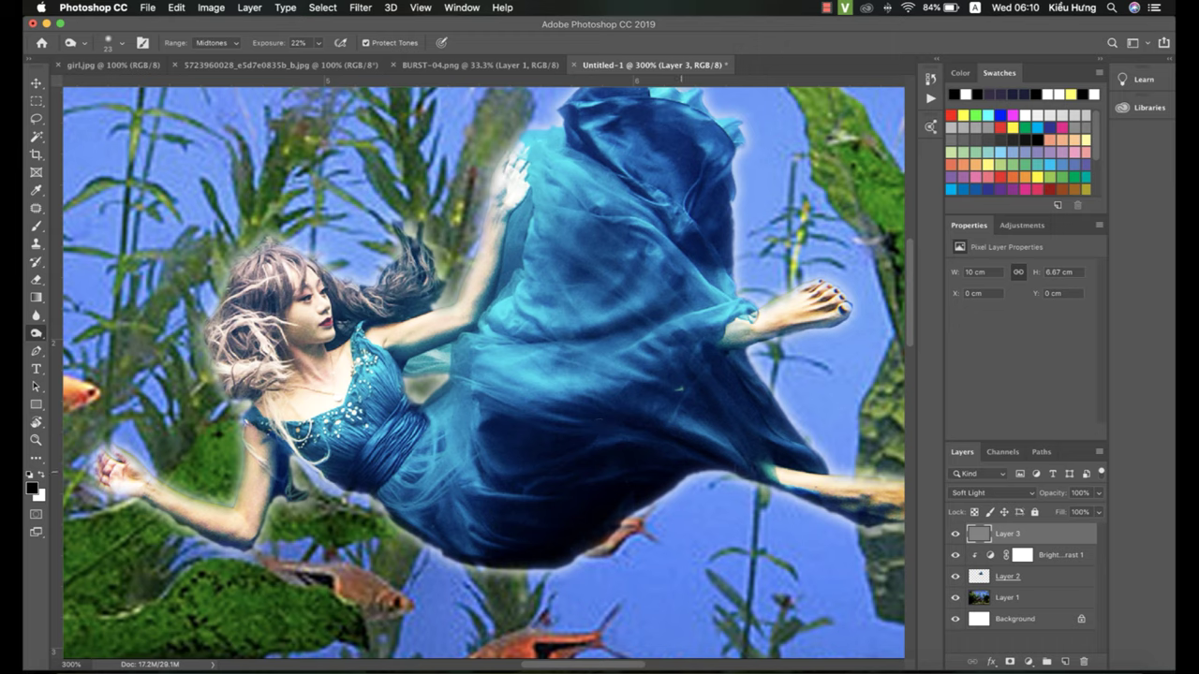
{"action": "left_click_drag", "start_coordinate": [477, 566], "coordinate": [546, 582]}
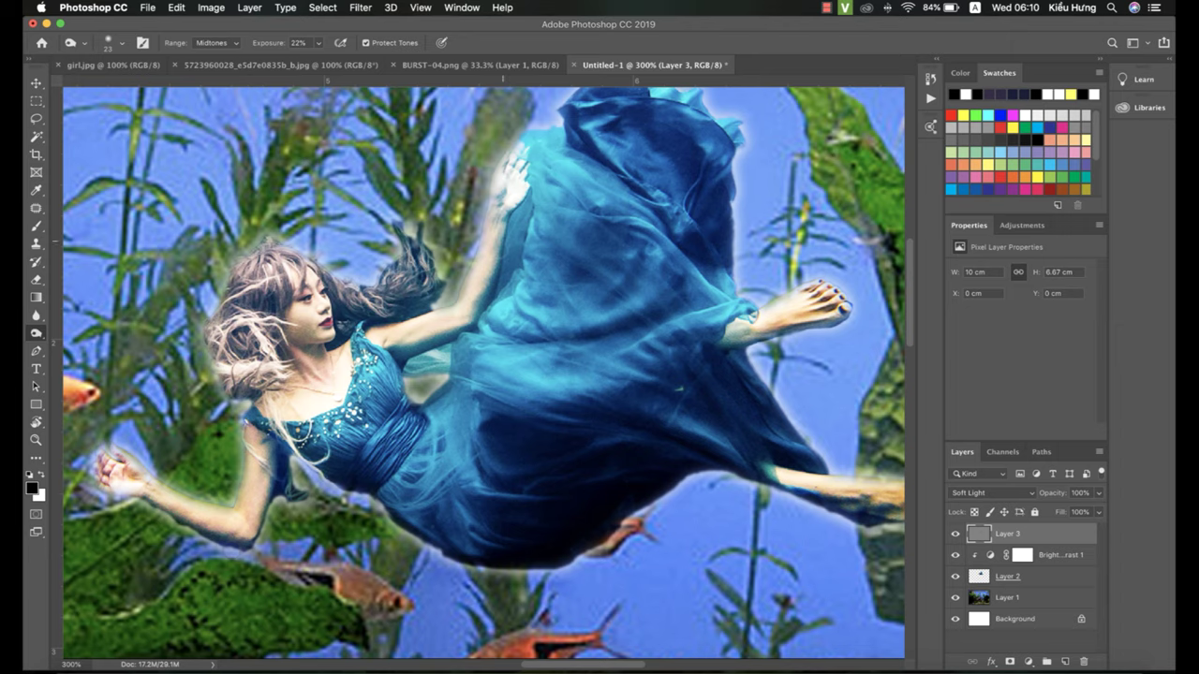
Burn the underside of the woman's lower leg and foot on the gray layer
{"action": "left_click_drag", "start_coordinate": [628, 226], "coordinate": [516, 346]}
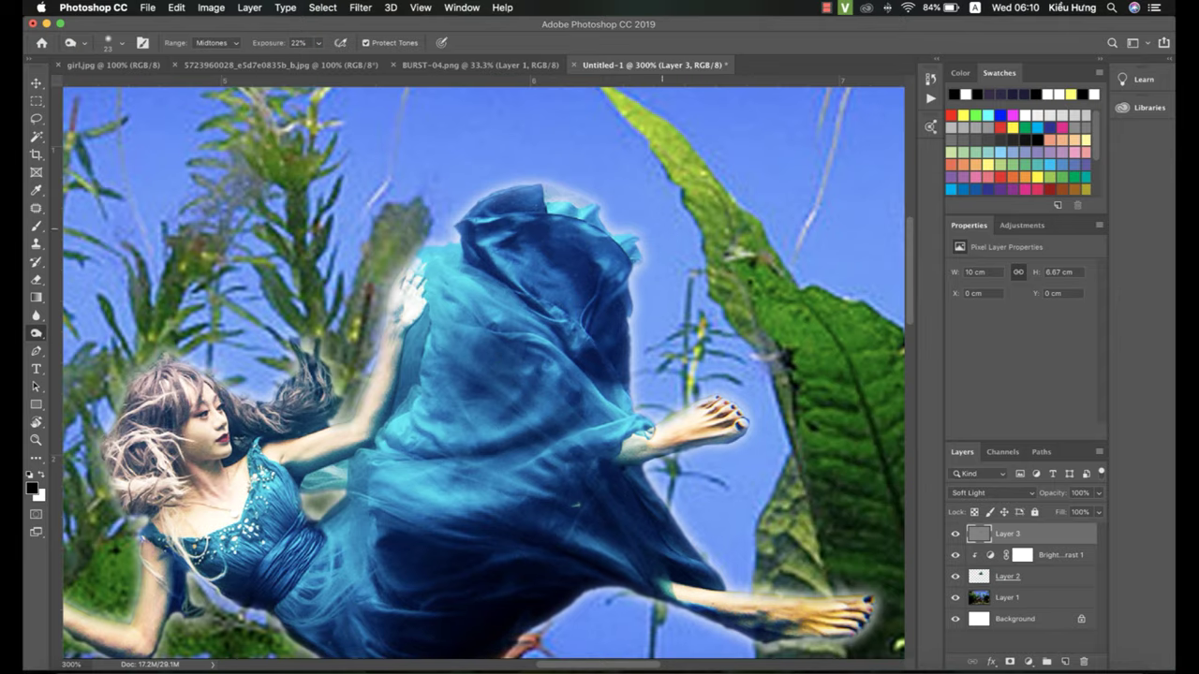
{"action": "scroll", "coordinate": [693, 444], "scroll_direction": "down", "scroll_amount": 5}
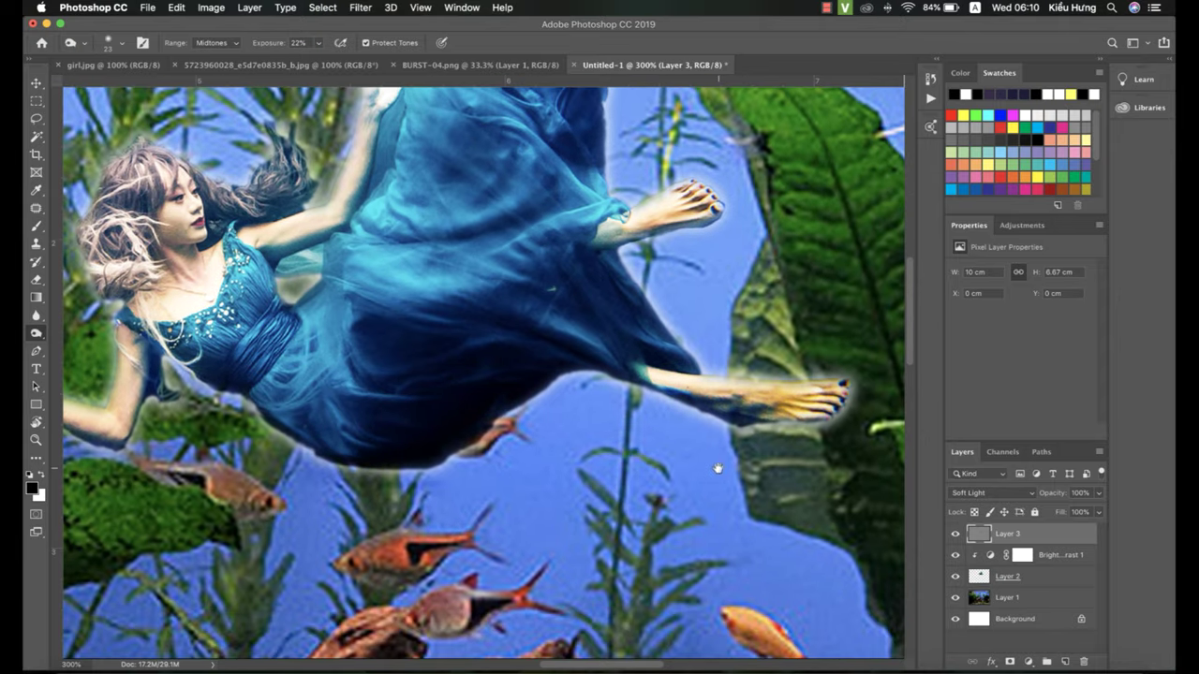
{"action": "left_click_drag", "start_coordinate": [773, 413], "coordinate": [739, 411]}
{"action": "left_click_drag", "start_coordinate": [330, 376], "coordinate": [448, 466]}
Dodge the woman's outstretched lower arm around the elbow on the gray layer at 10% exposure, Midtones range
{"action": "right_click", "coordinate": [35, 335]}
{"action": "left_click", "coordinate": [60, 332]}
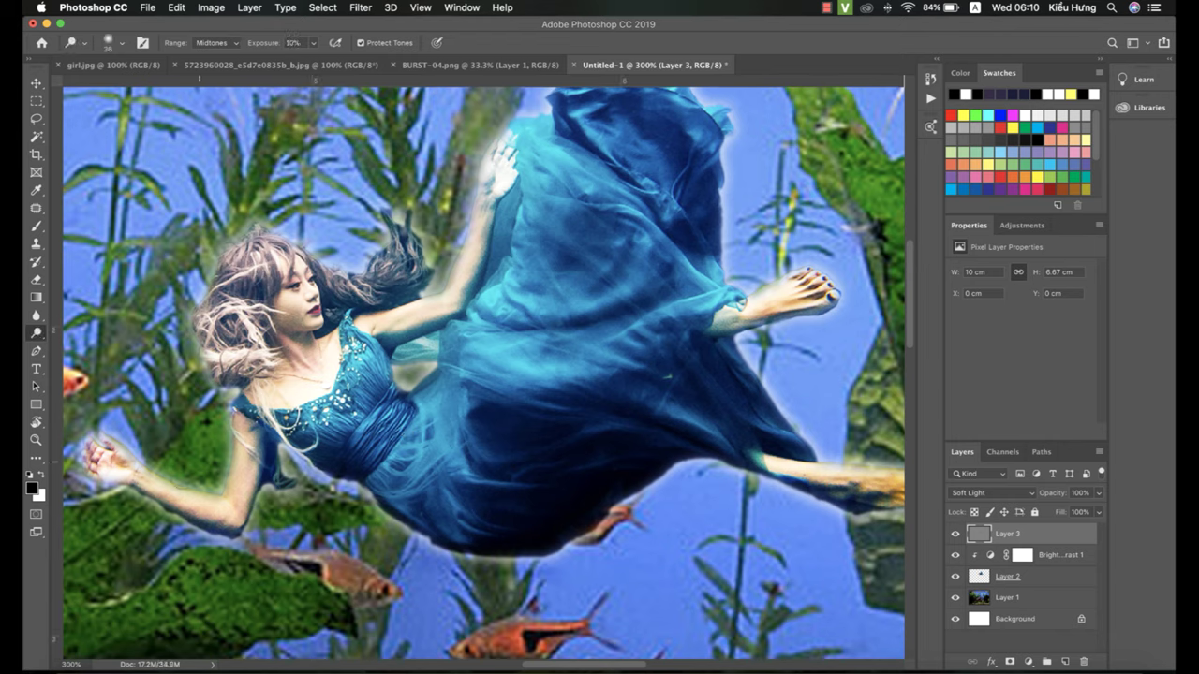
{"action": "mouse_move", "coordinate": [236, 508]}
{"action": "left_mouse_down"}
{"action": "mouse_move", "coordinate": [244, 443]}
{"action": "mouse_move", "coordinate": [246, 476]}
{"action": "left_mouse_up"}
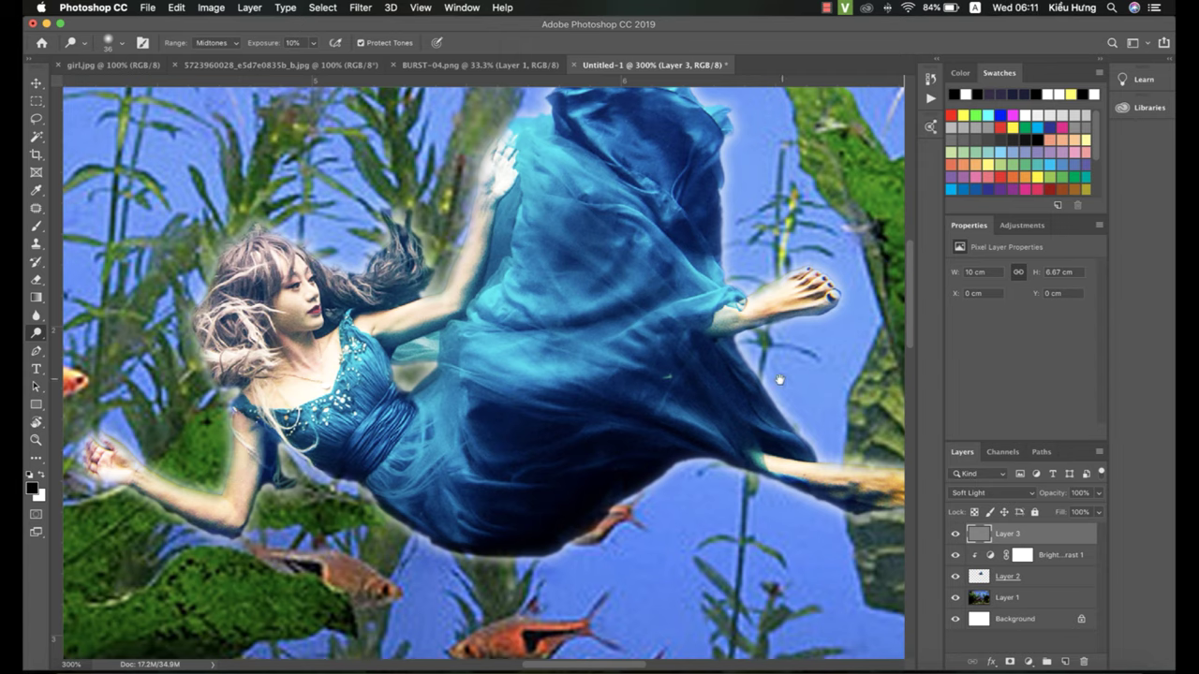
{"action": "scroll", "coordinate": [483, 375], "scroll_direction": "down", "scroll_amount": 3}
{"action": "scroll", "coordinate": [484, 375], "scroll_direction": "right", "scroll_amount": 3}
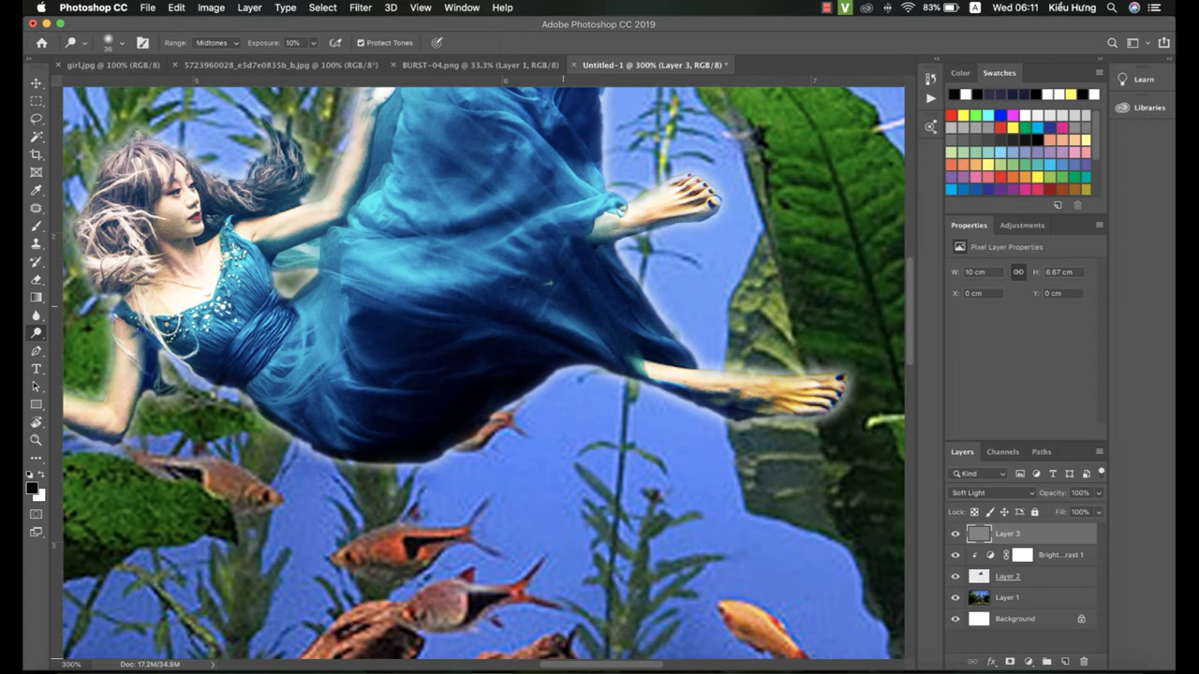
Compare the woman with and without the dodge and burn shading by toggling the gray layer's visibility
{"action": "left_click", "coordinate": [955, 534]}
{"action": "left_click", "coordinate": [955, 534]}
{"action": "left_click", "coordinate": [956, 534]}
{"action": "left_click", "coordinate": [955, 534]}
{"action": "scroll", "coordinate": [518, 445], "scroll_direction": "up", "scroll_amount": 3}
{"action": "scroll", "coordinate": [518, 444], "scroll_direction": "left", "scroll_amount": 2}
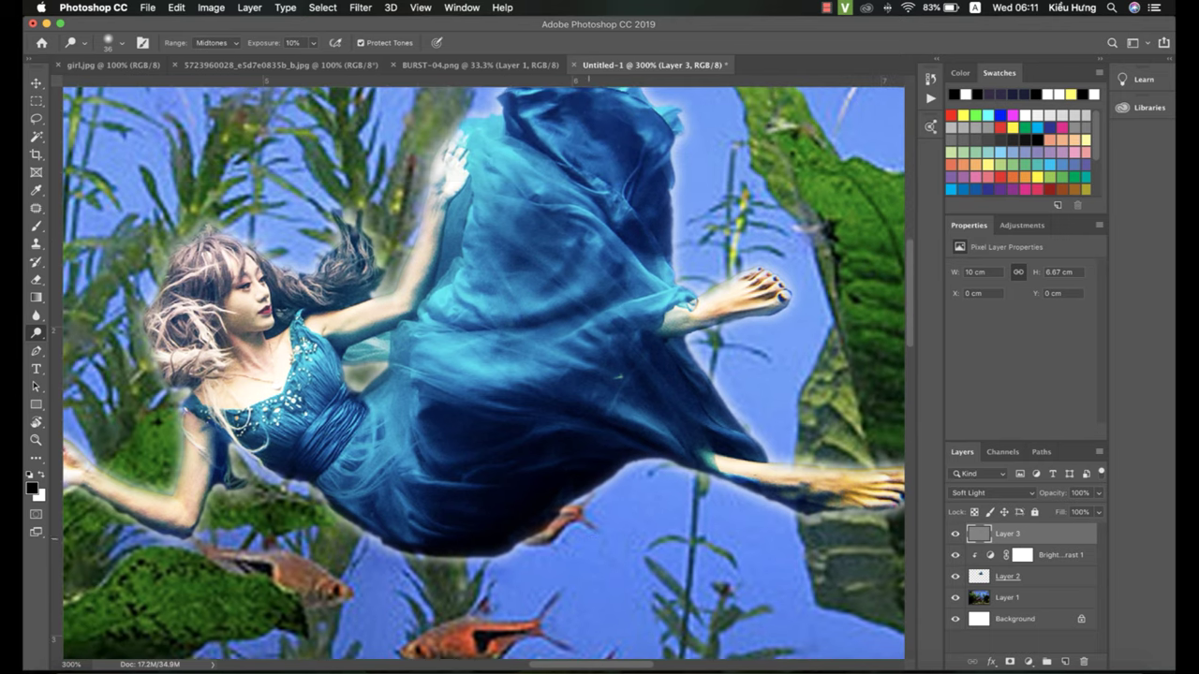
Add a layer mask to the woman's layer and brush out the pale leftover between her upper arm and dress in black
{"action": "left_click", "coordinate": [1041, 580]}
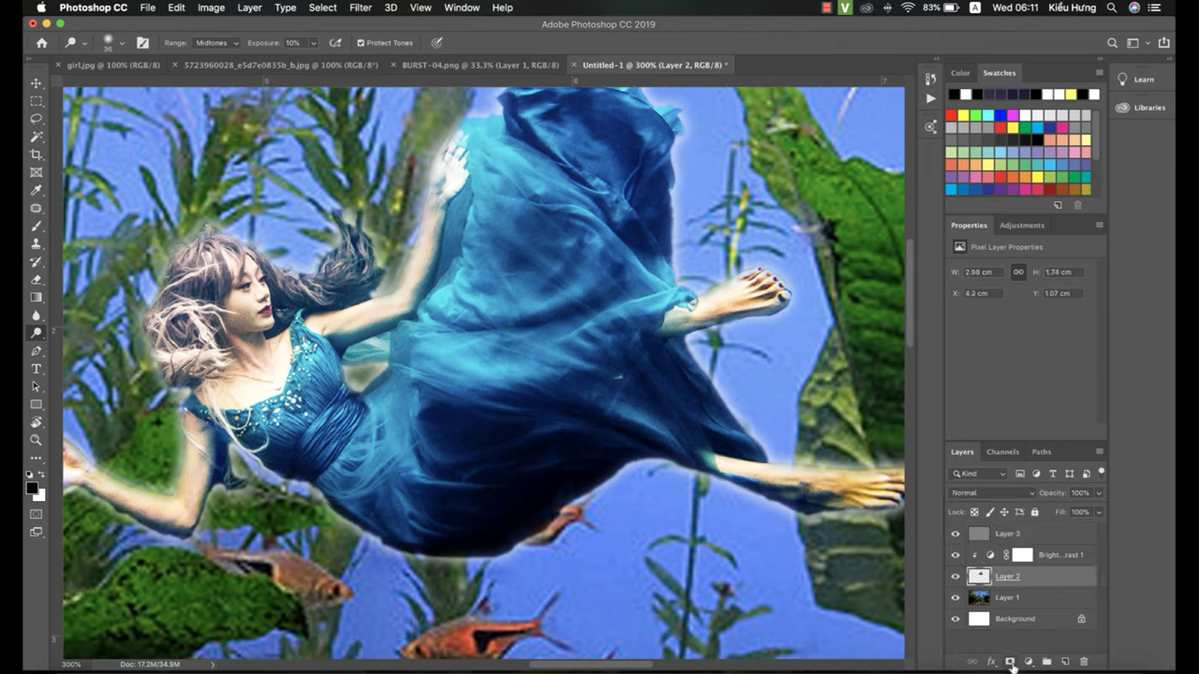
{"action": "left_click", "coordinate": [1009, 662]}
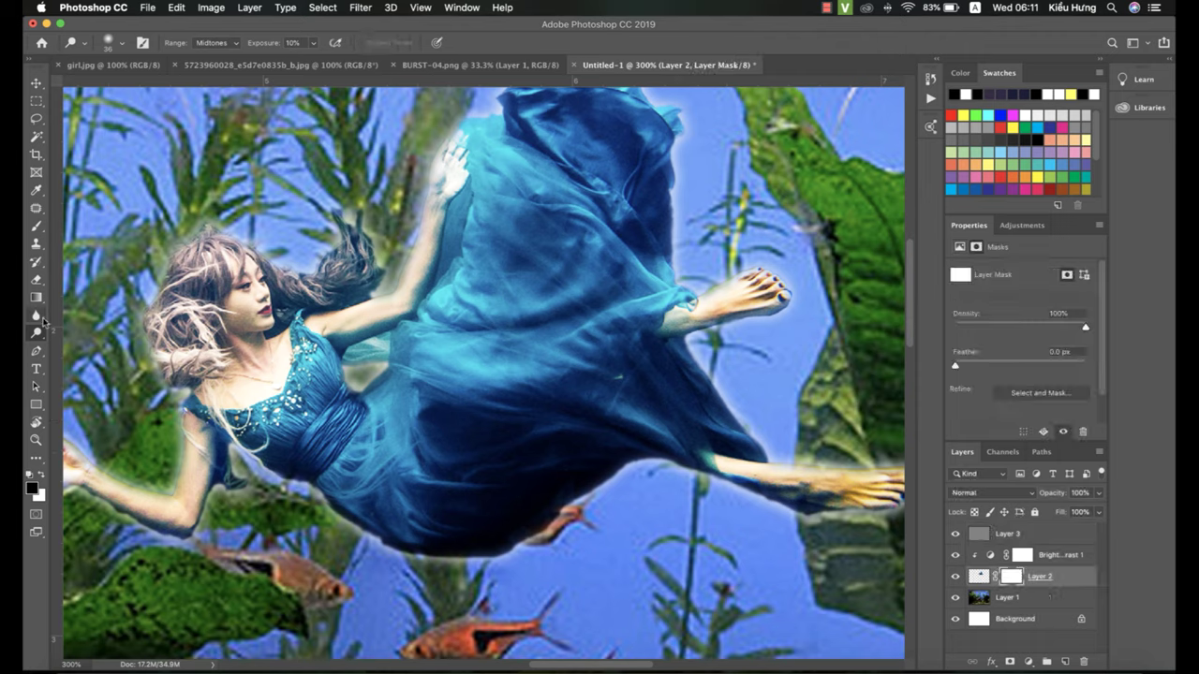
{"action": "left_click", "coordinate": [38, 227]}
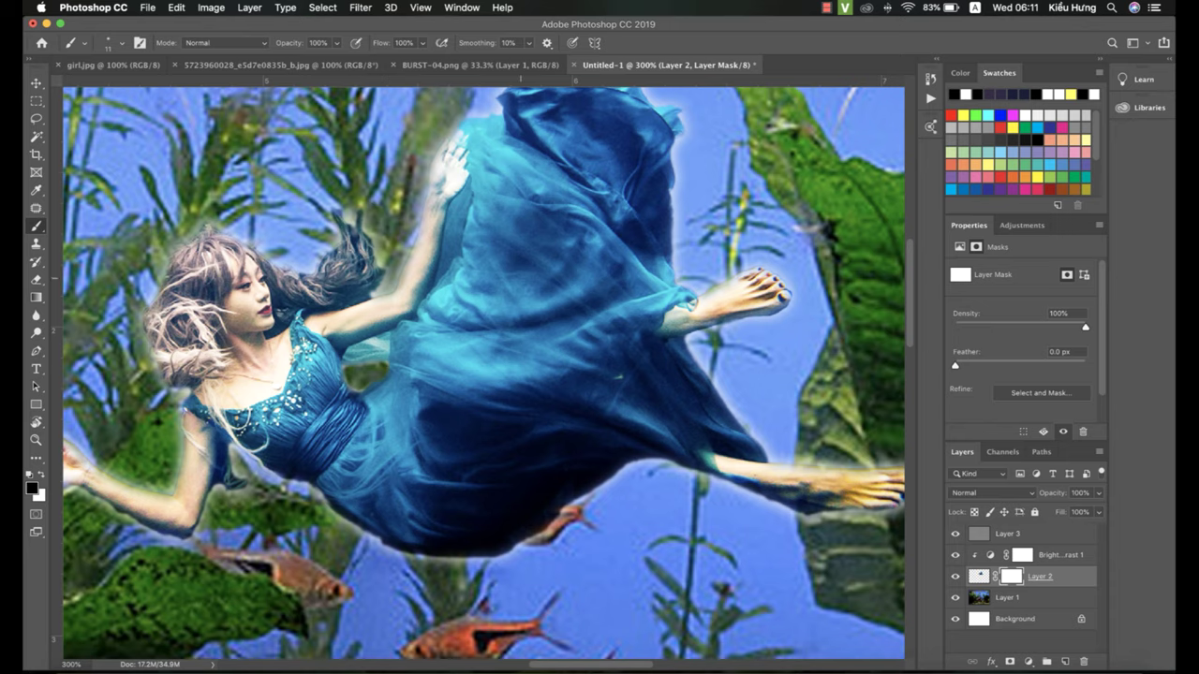
Resize the brush to 16 and mask out the white halo along the upper part and foot-side edge of the dress
{"action": "left_click_drag", "start_coordinate": [566, 303], "coordinate": [546, 420]}
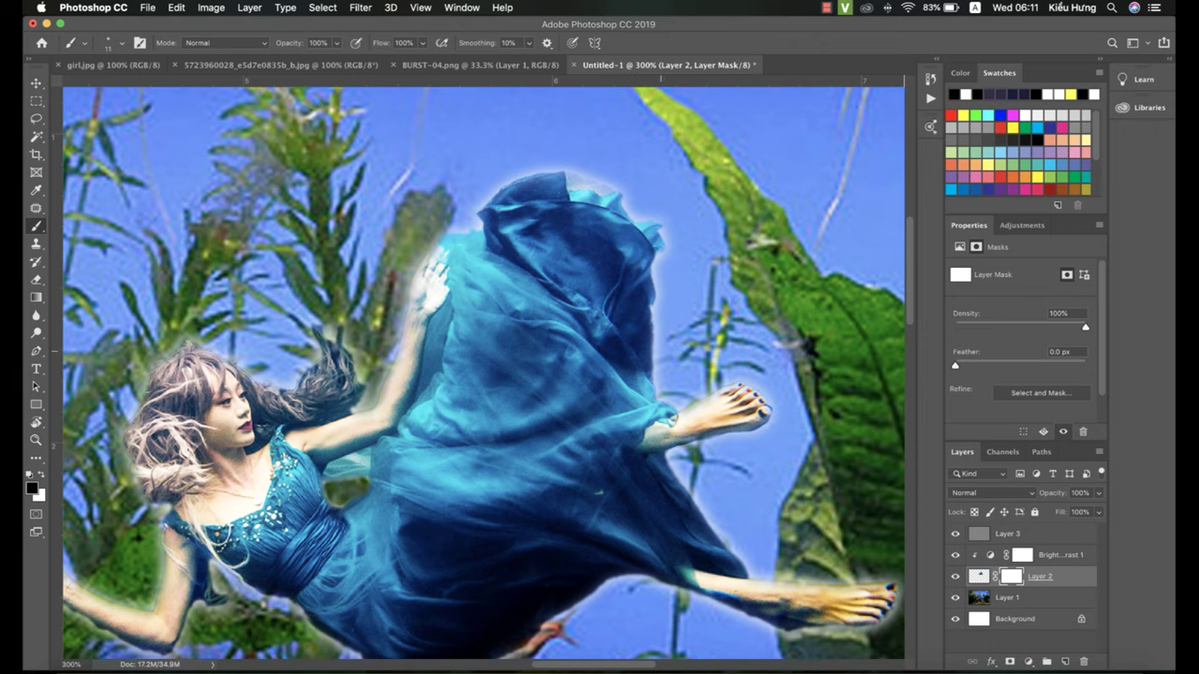
{"action": "key", "text": "]"}
{"action": "key", "text": "]"}
{"action": "key", "text": "]"}
{"action": "key", "text": "]"}
{"action": "key", "text": "]"}
{"action": "key", "text": "]"}
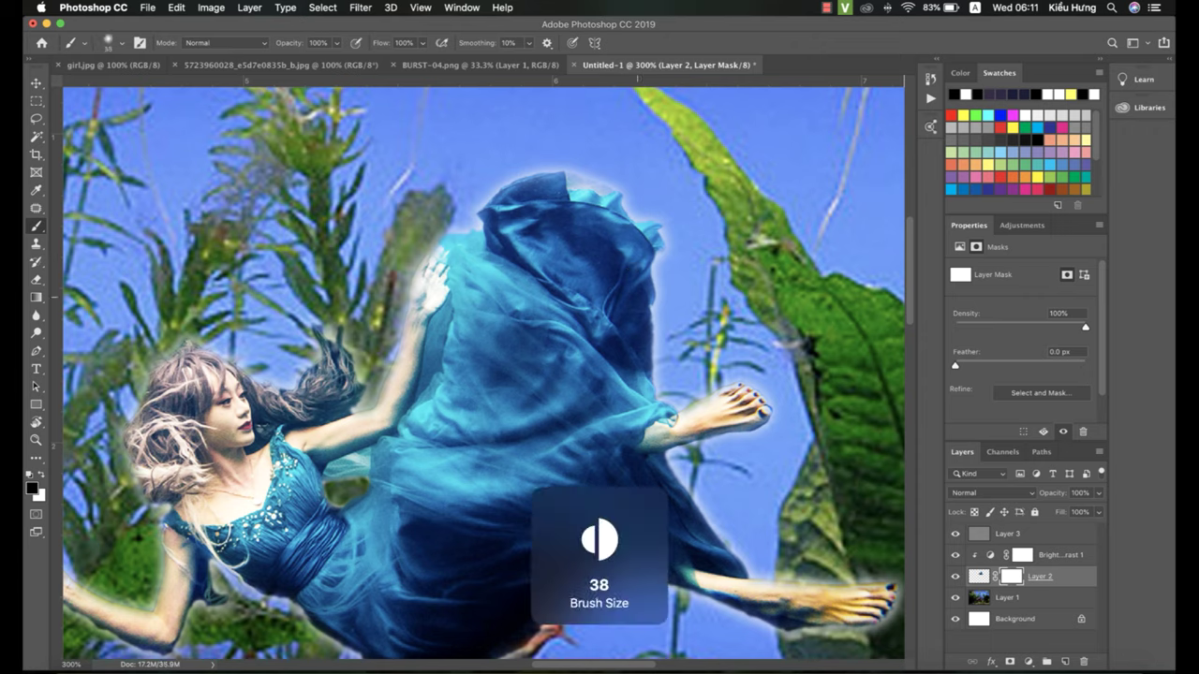
{"action": "key", "text": "bracketleft"}
{"action": "key", "text": "bracketleft"}
{"action": "key", "text": "bracketleft"}
{"action": "left_click_drag", "start_coordinate": [655, 255], "coordinate": [667, 401]}
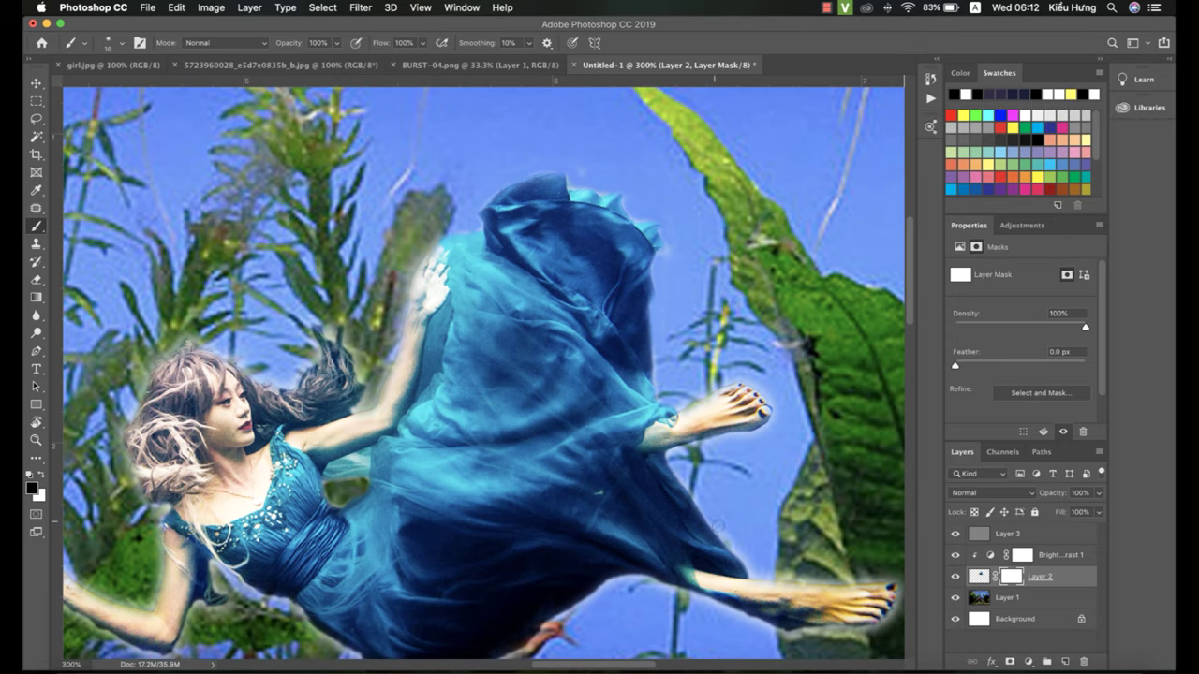
Mask out the white halo around the woman's legs and along the underside of her dress
{"action": "left_click_drag", "start_coordinate": [776, 564], "coordinate": [568, 343]}
{"action": "mouse_move", "coordinate": [695, 383]}
{"action": "left_mouse_down"}
{"action": "mouse_move", "coordinate": [677, 403]}
{"action": "mouse_move", "coordinate": [577, 414]}
{"action": "mouse_move", "coordinate": [495, 380]}
{"action": "mouse_move", "coordinate": [397, 365]}
{"action": "mouse_move", "coordinate": [351, 395]}
{"action": "mouse_move", "coordinate": [675, 319]}
{"action": "left_mouse_up"}
{"action": "mouse_move", "coordinate": [660, 382]}
{"action": "left_mouse_down"}
{"action": "mouse_move", "coordinate": [571, 404]}
{"action": "mouse_move", "coordinate": [501, 394]}
{"action": "mouse_move", "coordinate": [358, 301]}
{"action": "left_mouse_up"}
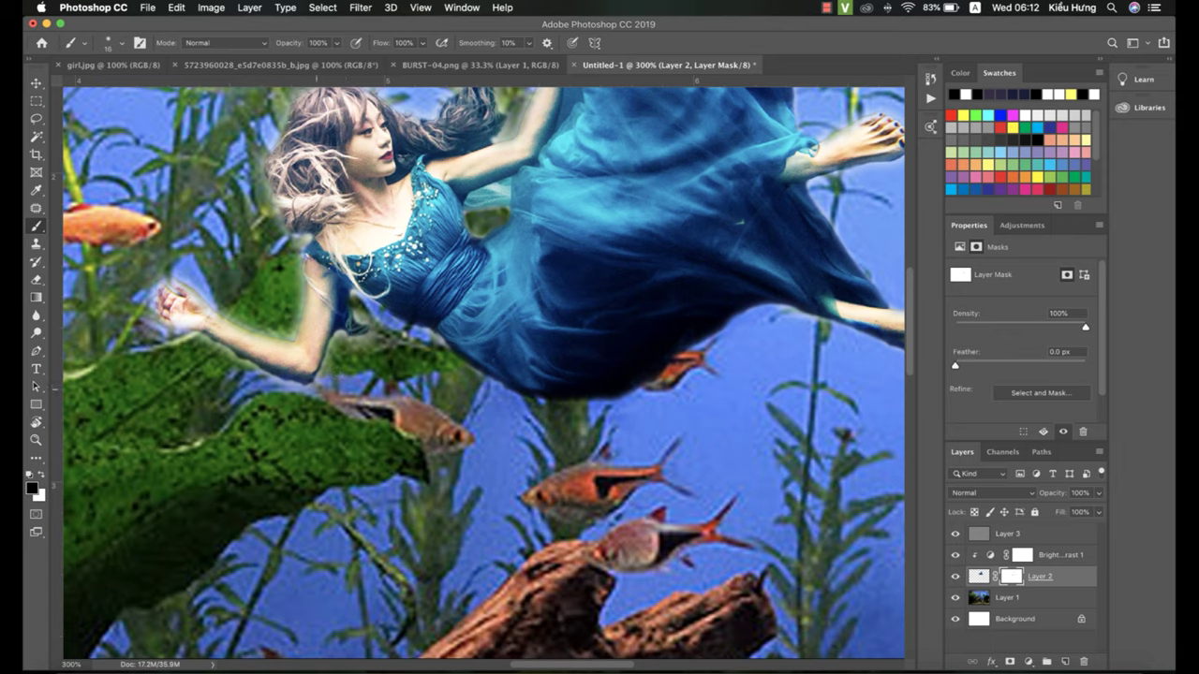
Mask out the white halo around the woman's outstretched lower arm and her hair, finishing with the whole image in view
{"action": "left_click_drag", "start_coordinate": [309, 388], "coordinate": [159, 327]}
{"action": "mouse_move", "coordinate": [378, 333]}
{"action": "left_mouse_down"}
{"action": "mouse_move", "coordinate": [359, 309]}
{"action": "mouse_move", "coordinate": [346, 328]}
{"action": "mouse_move", "coordinate": [350, 298]}
{"action": "mouse_move", "coordinate": [340, 335]}
{"action": "mouse_move", "coordinate": [253, 326]}
{"action": "mouse_move", "coordinate": [199, 285]}
{"action": "left_mouse_up"}
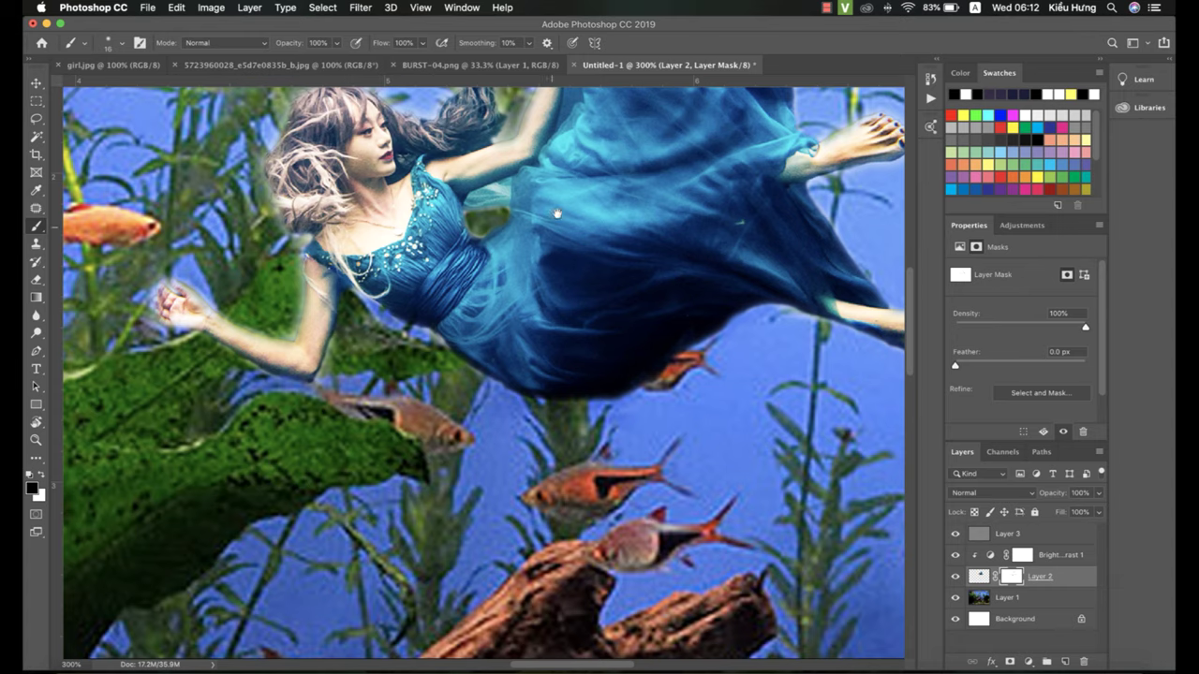
{"action": "left_click_drag", "start_coordinate": [556, 215], "coordinate": [489, 428]}
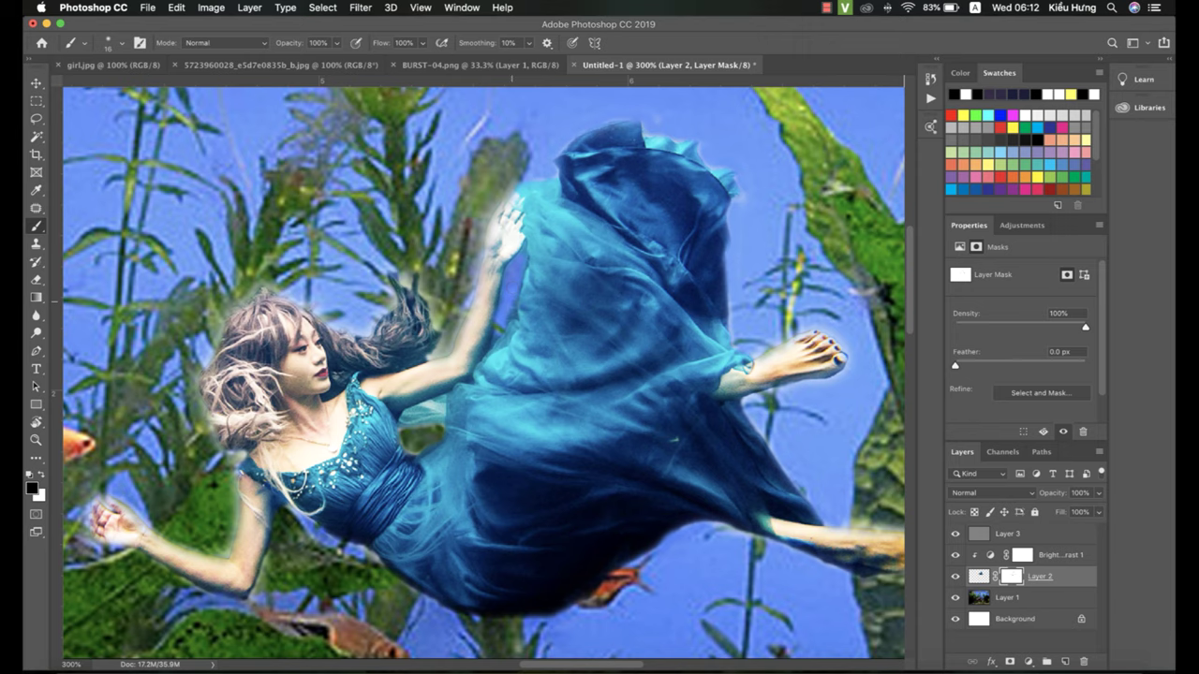
{"action": "key", "text": "super+0"}
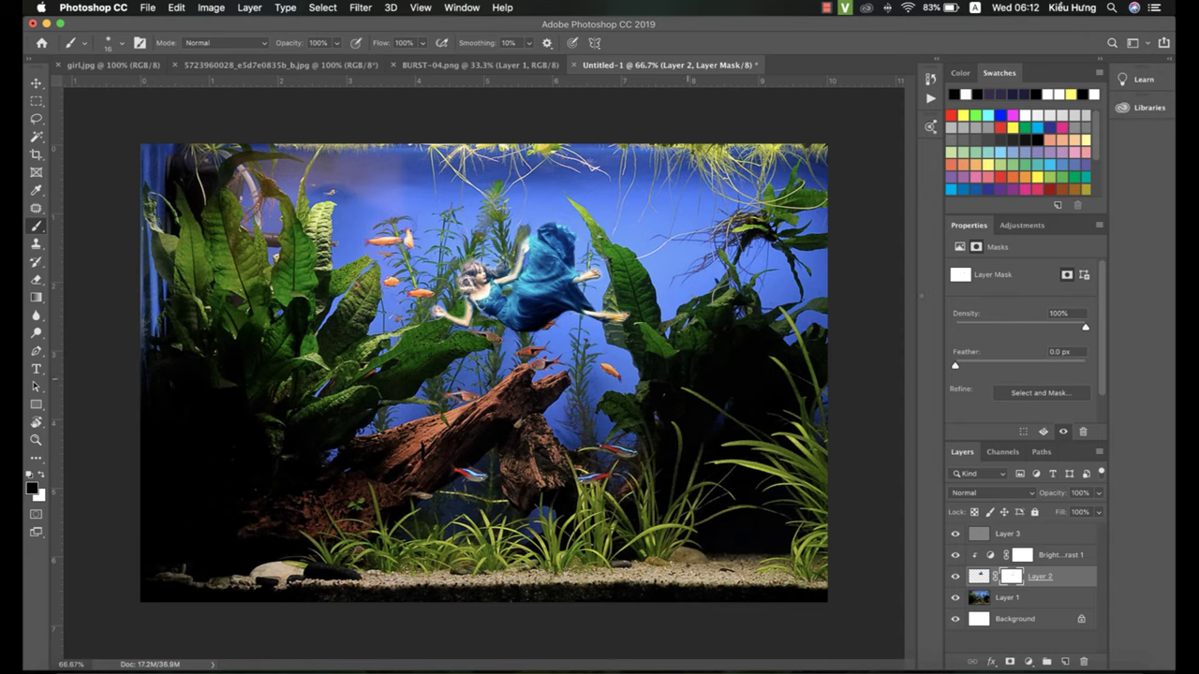
Copy the light rays from BURST-04.png into the aquarium composite above the gray layer, covering the whole scene
{"action": "left_click", "coordinate": [1049, 539]}
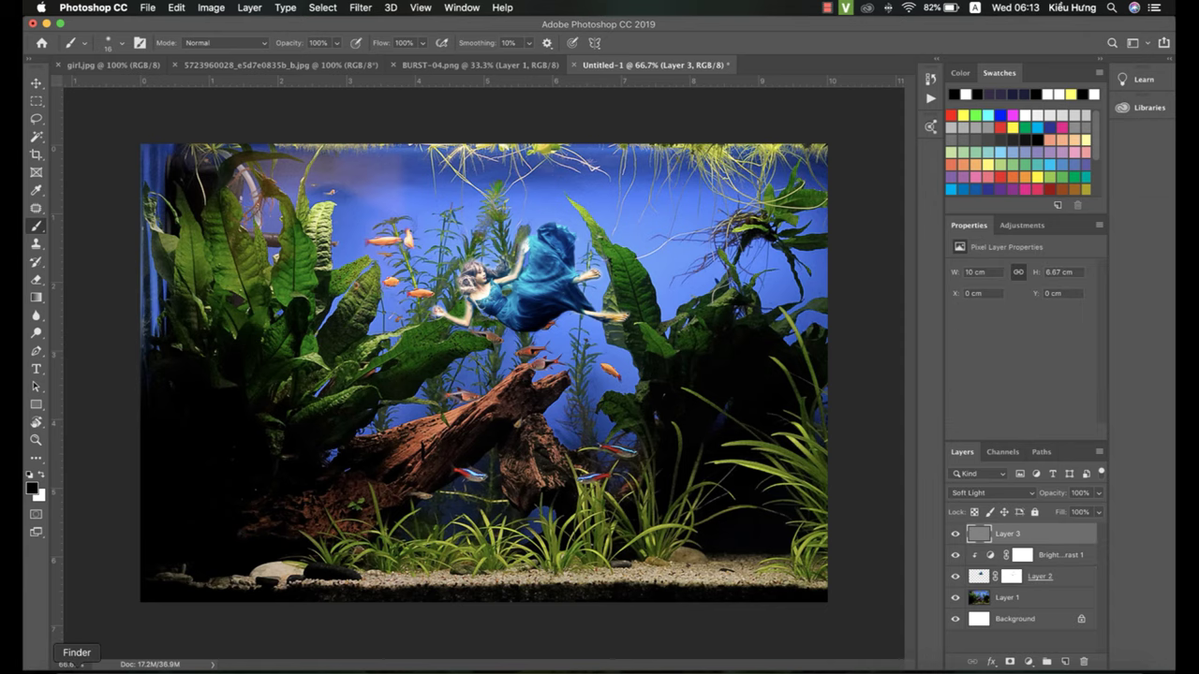
{"action": "left_click", "coordinate": [76, 667]}
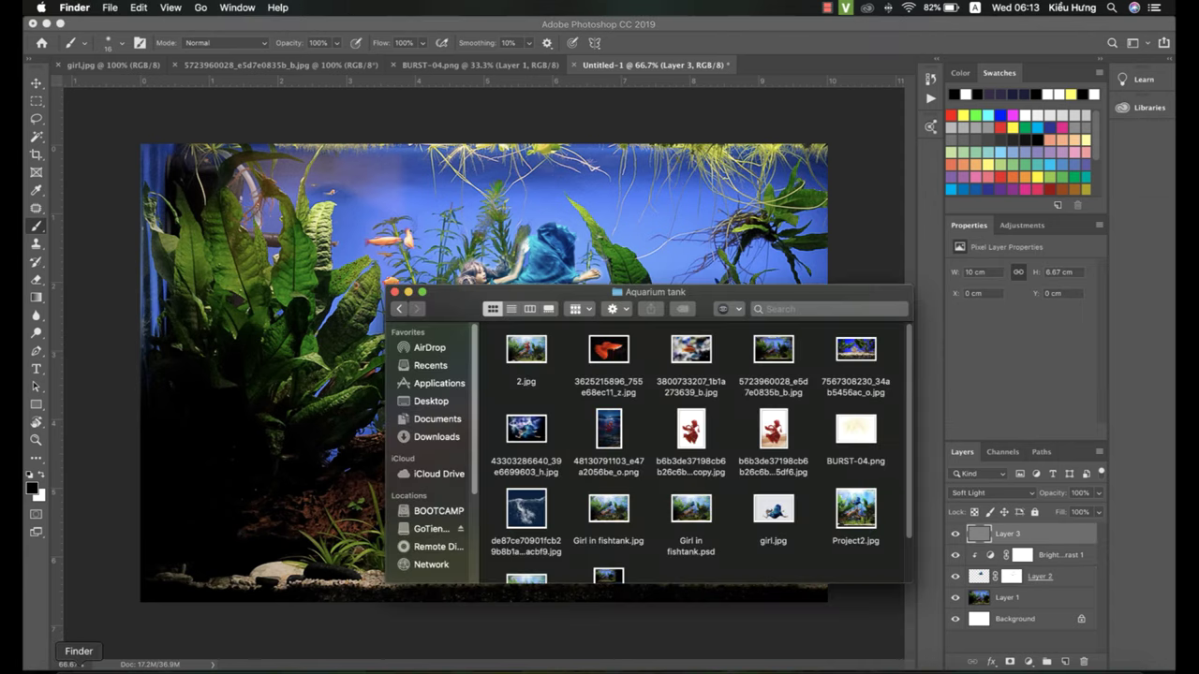
{"action": "left_click", "coordinate": [408, 293]}
{"action": "left_click", "coordinate": [513, 69]}
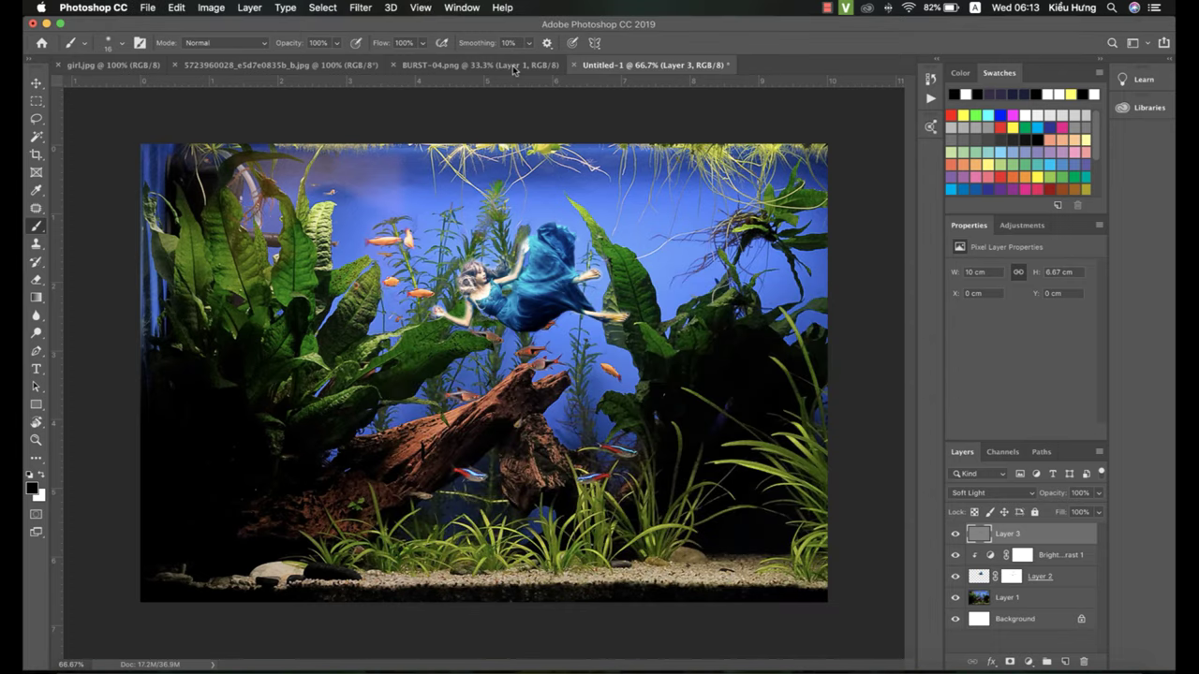
{"action": "left_click", "coordinate": [468, 65]}
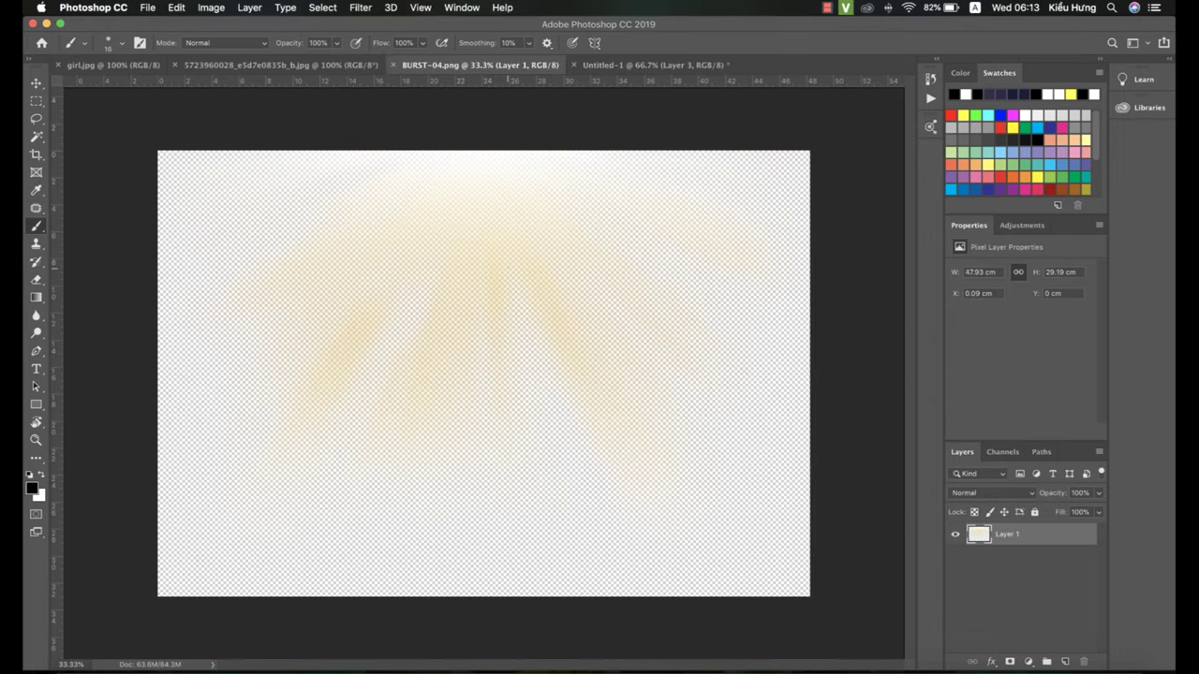
{"action": "key", "text": "v"}
{"action": "left_click_drag", "start_coordinate": [503, 305], "coordinate": [663, 68]}
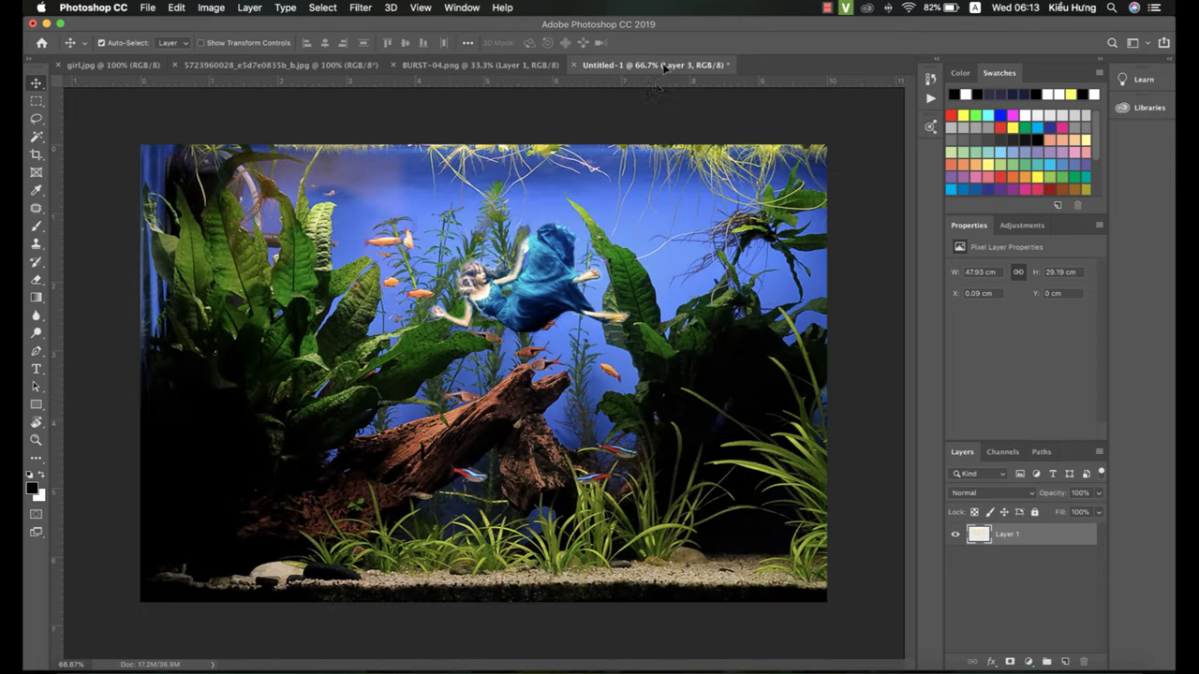
{"action": "left_click_drag", "start_coordinate": [574, 219], "coordinate": [569, 231]}
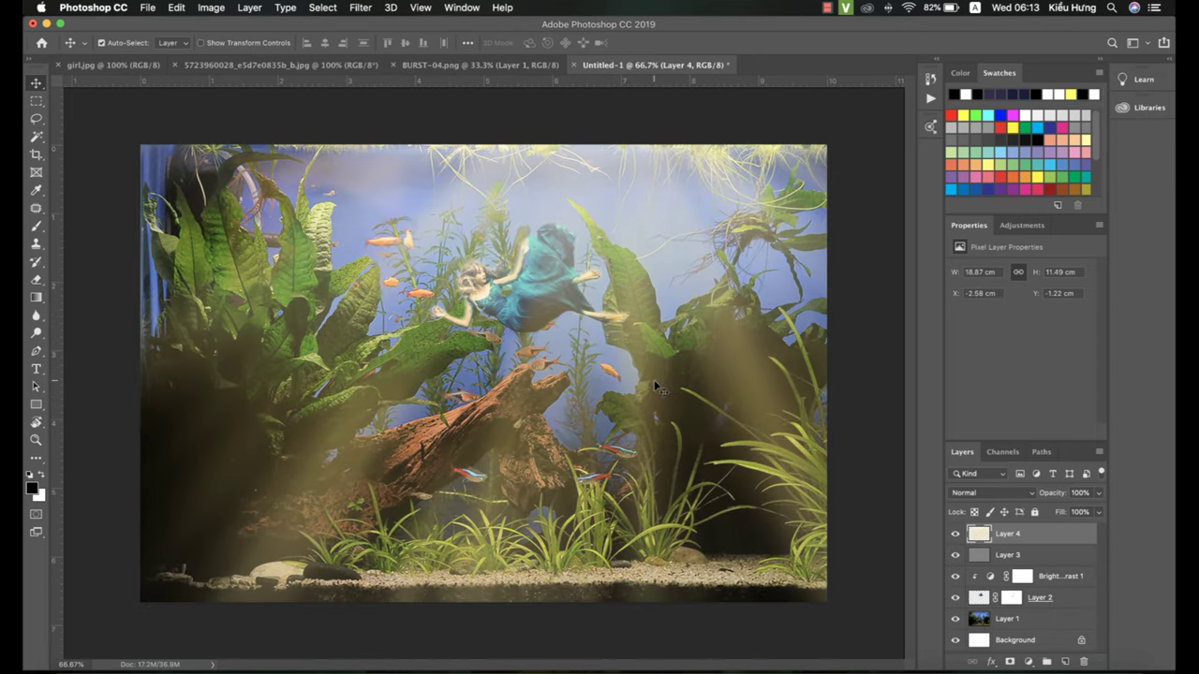
Set the light-ray layer's blend mode to Screen
{"action": "left_click", "coordinate": [1030, 494]}
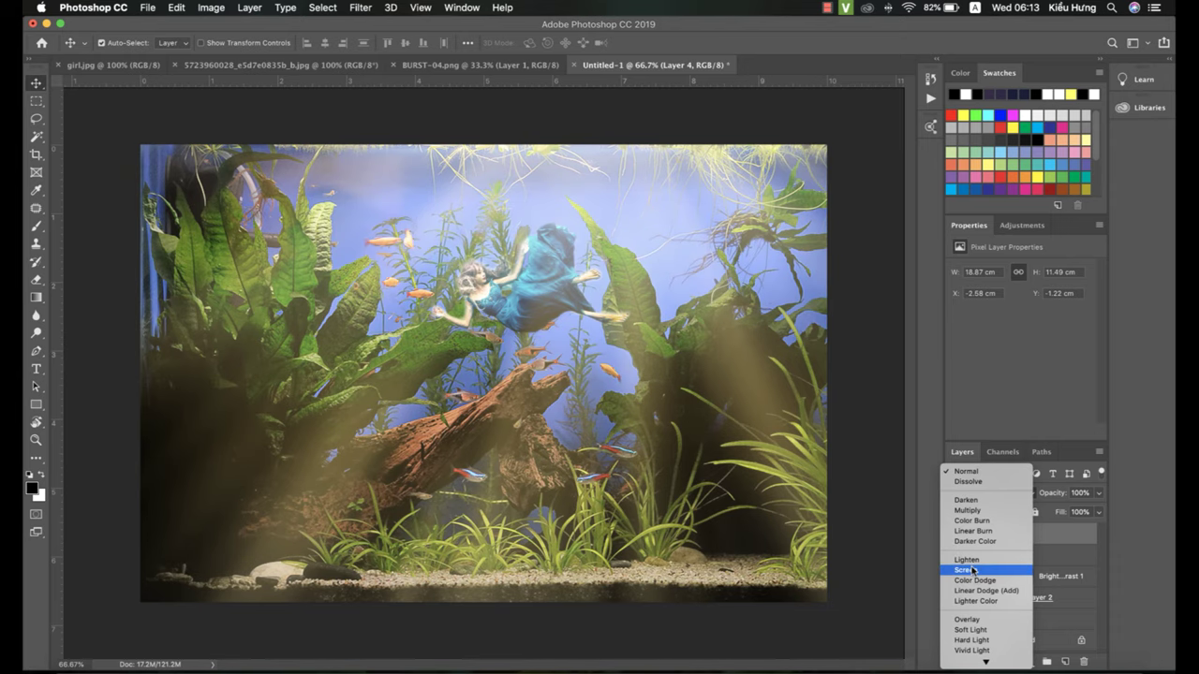
{"action": "left_click", "coordinate": [972, 569]}
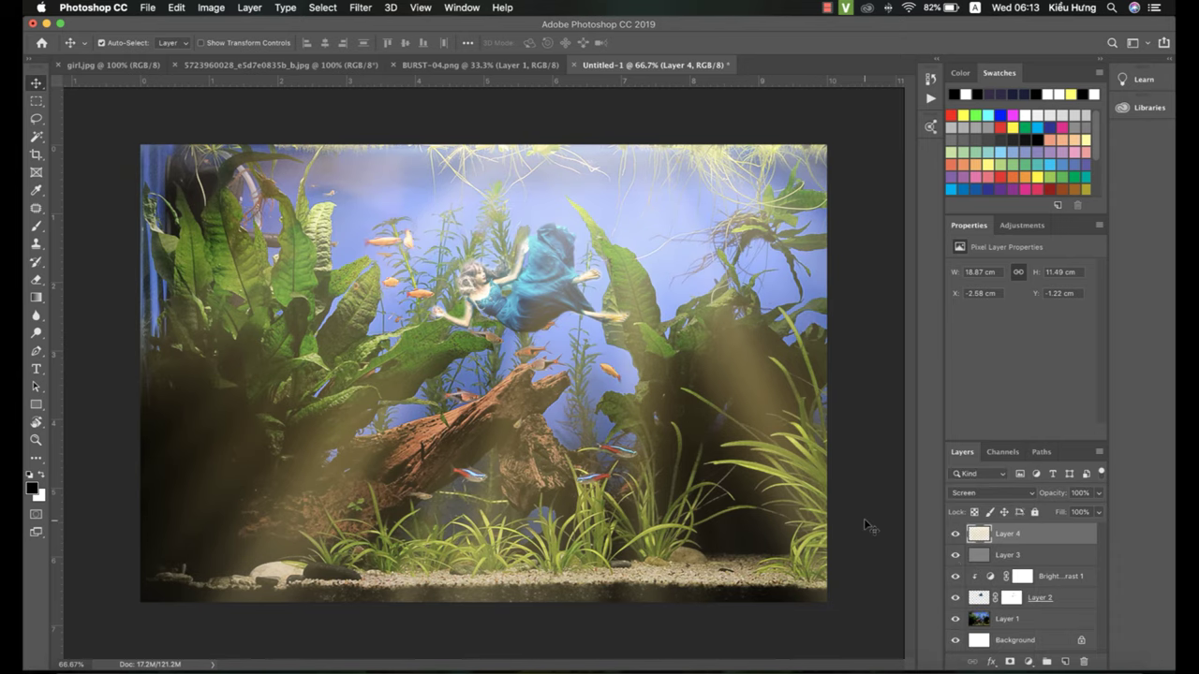
{"action": "key", "text": "super+t"}
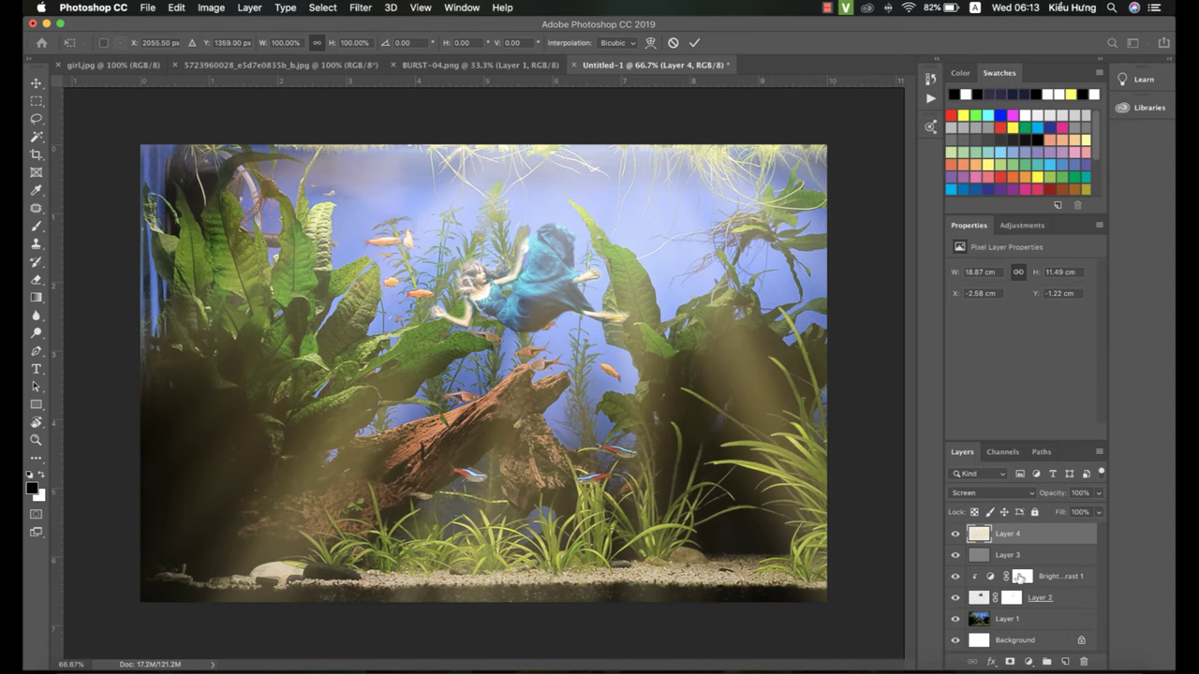
{"action": "key", "text": "Return"}
{"action": "key", "text": "super+t"}
{"action": "key", "text": "Return"}
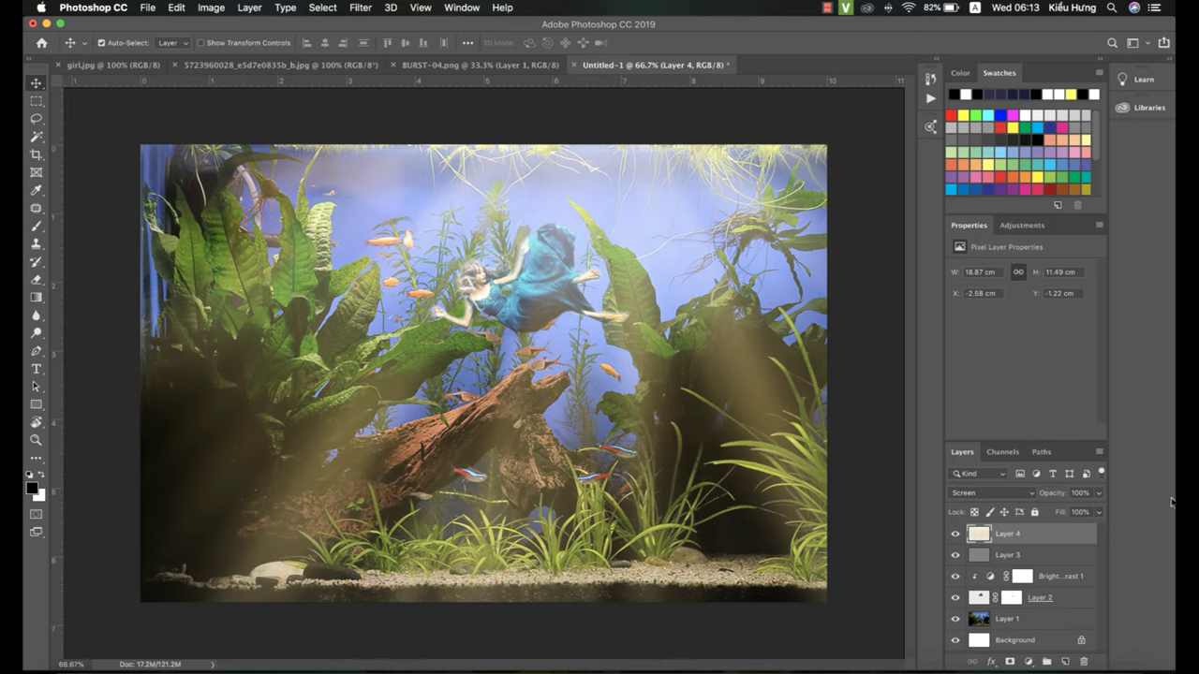
Add a layer mask to the light-ray layer and confirm black (000000) as the foreground color
{"action": "left_click", "coordinate": [1010, 661]}
{"action": "left_click", "coordinate": [32, 489]}
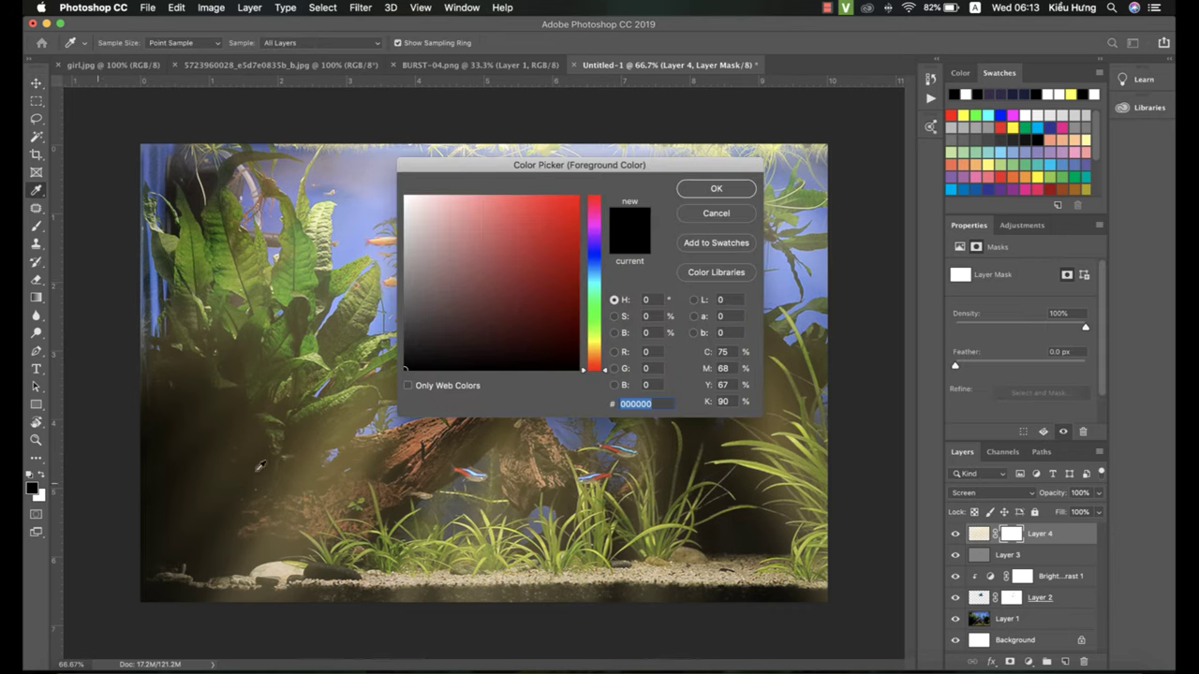
{"action": "left_click", "coordinate": [715, 188]}
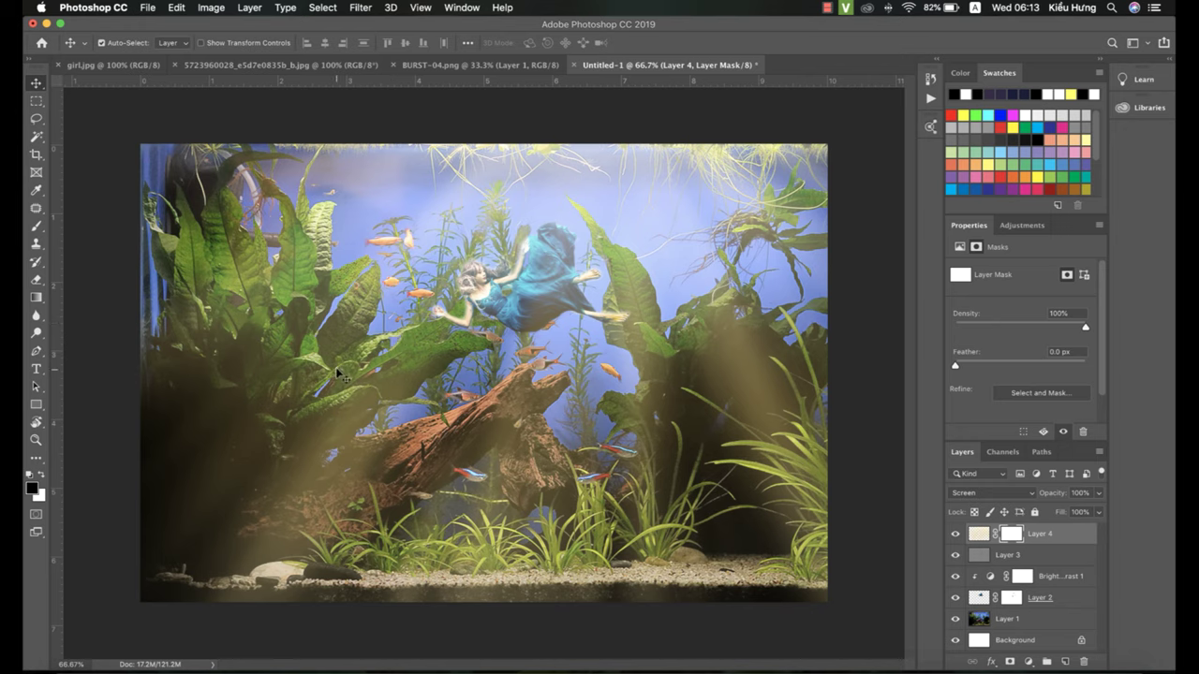
Mask the light rays off the lower scene and both sides with a 774 px black brush at 55% opacity
{"action": "key", "text": "b"}
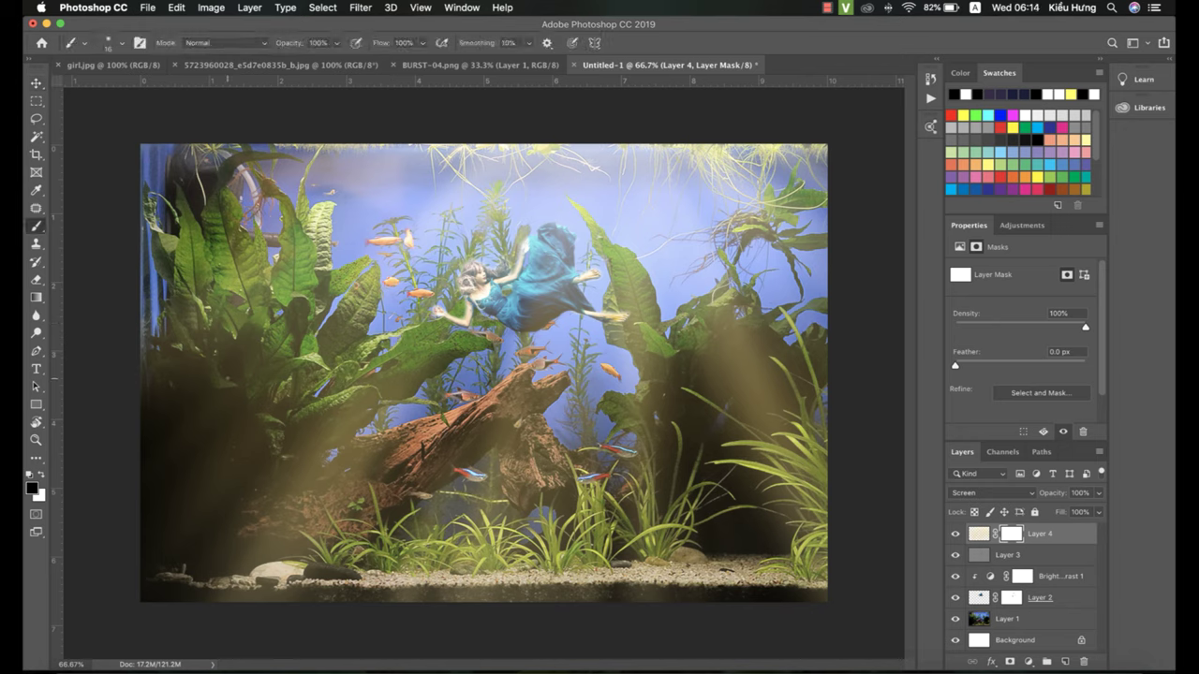
{"action": "left_click", "coordinate": [336, 43]}
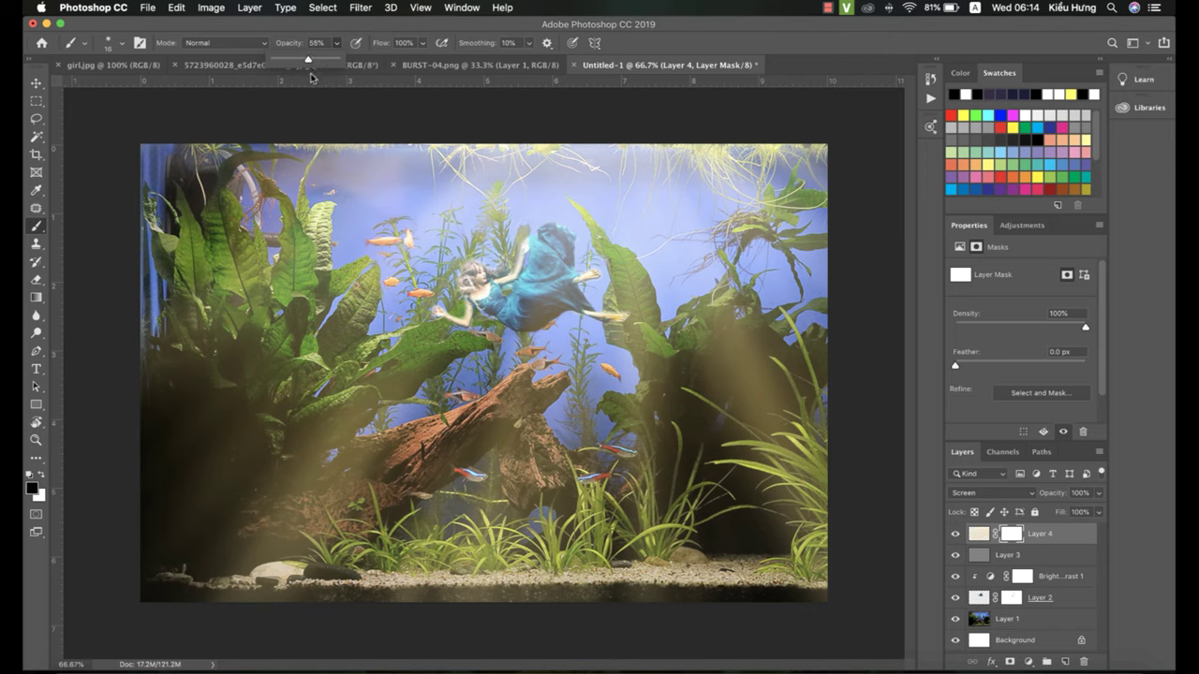
{"action": "key", "text": "]"}
{"action": "key", "text": "]"}
{"action": "key", "text": "]"}
{"action": "key", "text": "]"}
{"action": "key", "text": "]"}
{"action": "key", "text": "]"}
{"action": "key", "text": "]"}
{"action": "key", "text": "]"}
{"action": "key", "text": "]"}
{"action": "key", "text": "]"}
{"action": "key", "text": "]"}
{"action": "key", "text": "]"}
{"action": "key", "text": "]"}
{"action": "key", "text": "]"}
{"action": "key", "text": "]"}
{"action": "key", "text": "]"}
{"action": "key", "text": "]"}
{"action": "key", "text": "]"}
{"action": "key", "text": "]"}
{"action": "key", "text": "]"}
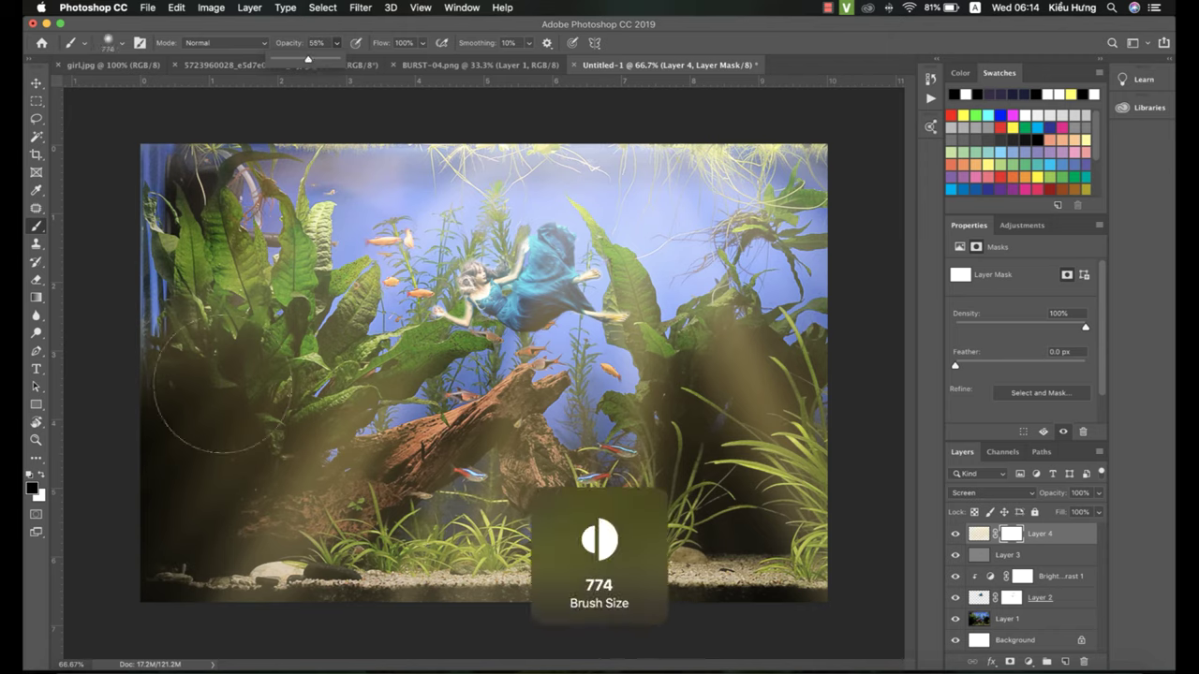
{"action": "mouse_move", "coordinate": [222, 384]}
{"action": "left_mouse_down"}
{"action": "mouse_move", "coordinate": [242, 510]}
{"action": "mouse_move", "coordinate": [730, 519]}
{"action": "mouse_move", "coordinate": [776, 399]}
{"action": "mouse_move", "coordinate": [613, 484]}
{"action": "left_mouse_up"}
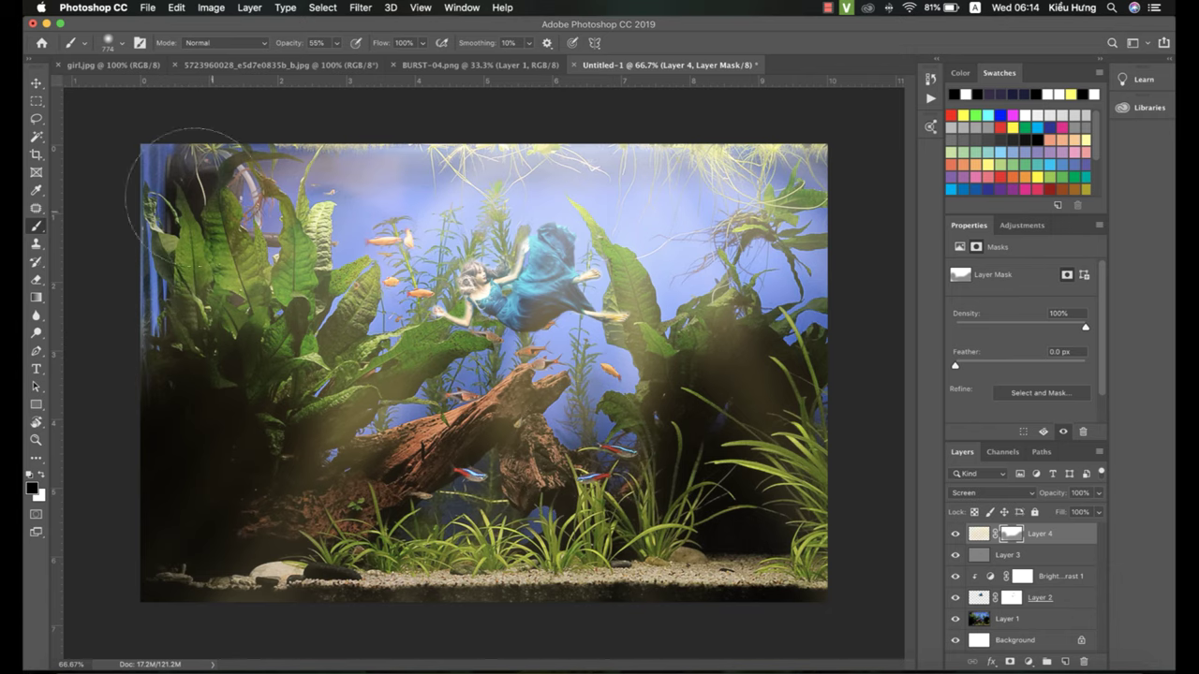
{"action": "mouse_move", "coordinate": [172, 210]}
{"action": "left_mouse_down"}
{"action": "mouse_move", "coordinate": [343, 463]}
{"action": "mouse_move", "coordinate": [795, 403]}
{"action": "mouse_move", "coordinate": [802, 334]}
{"action": "mouse_move", "coordinate": [806, 502]}
{"action": "left_mouse_up"}
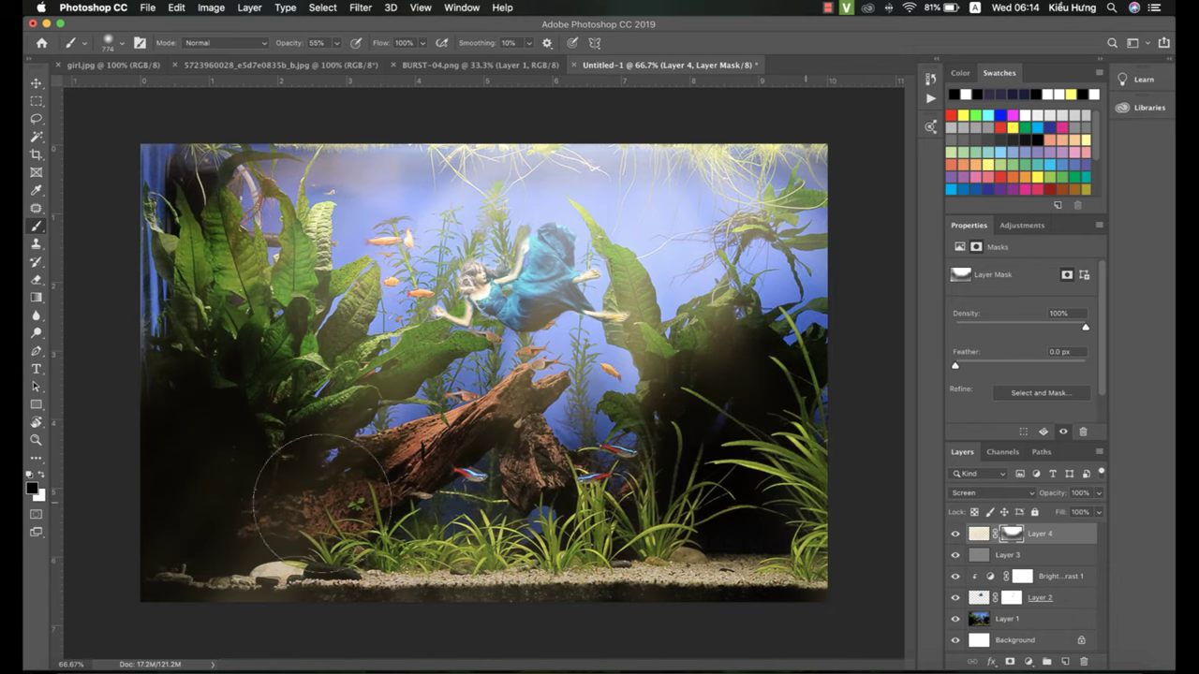
{"action": "left_click_drag", "start_coordinate": [319, 505], "coordinate": [245, 510]}
Set the brush to 66% flow and 19% opacity, and lightly fade the light rays across the middle and upper-right scene
{"action": "left_click", "coordinate": [422, 43]}
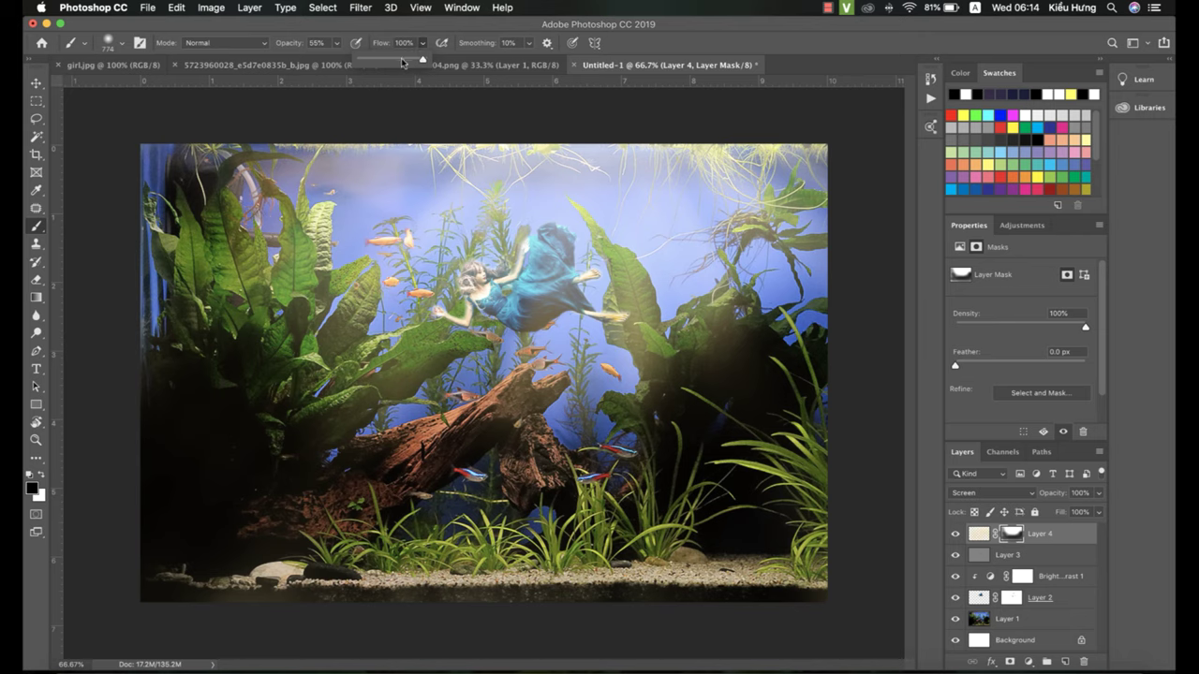
{"action": "left_click", "coordinate": [402, 59]}
{"action": "left_click", "coordinate": [335, 43]}
{"action": "left_click", "coordinate": [314, 60]}
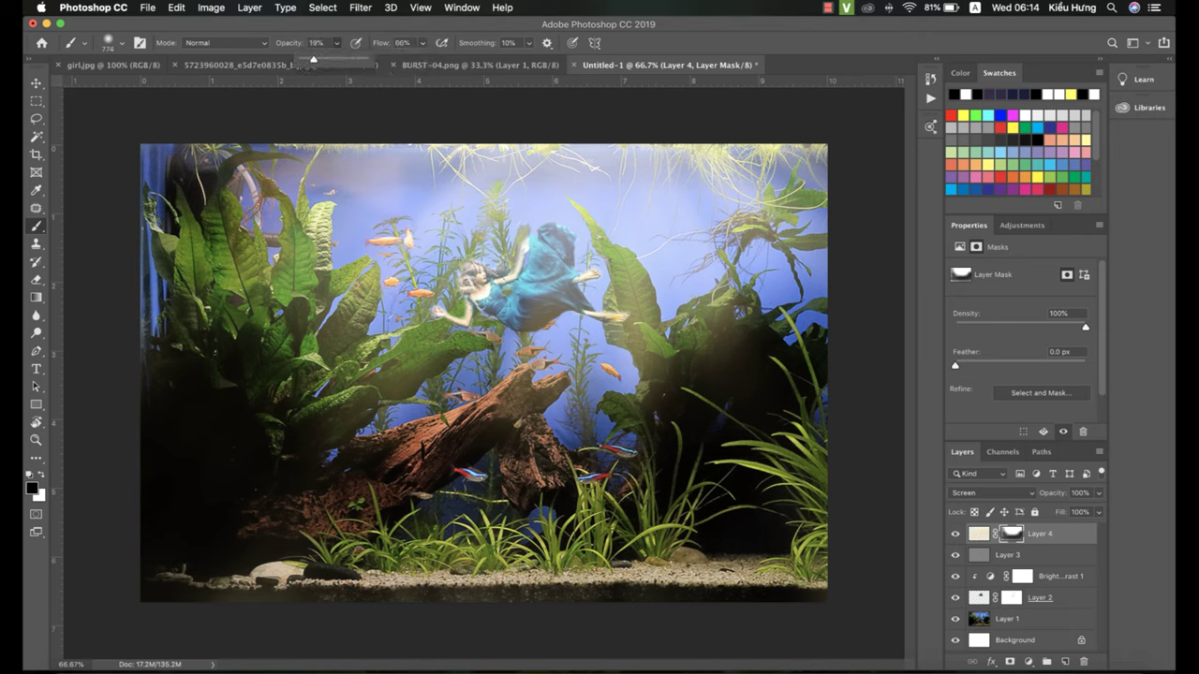
{"action": "mouse_move", "coordinate": [487, 375]}
{"action": "left_mouse_down"}
{"action": "mouse_move", "coordinate": [717, 363]}
{"action": "mouse_move", "coordinate": [761, 267]}
{"action": "left_mouse_up"}
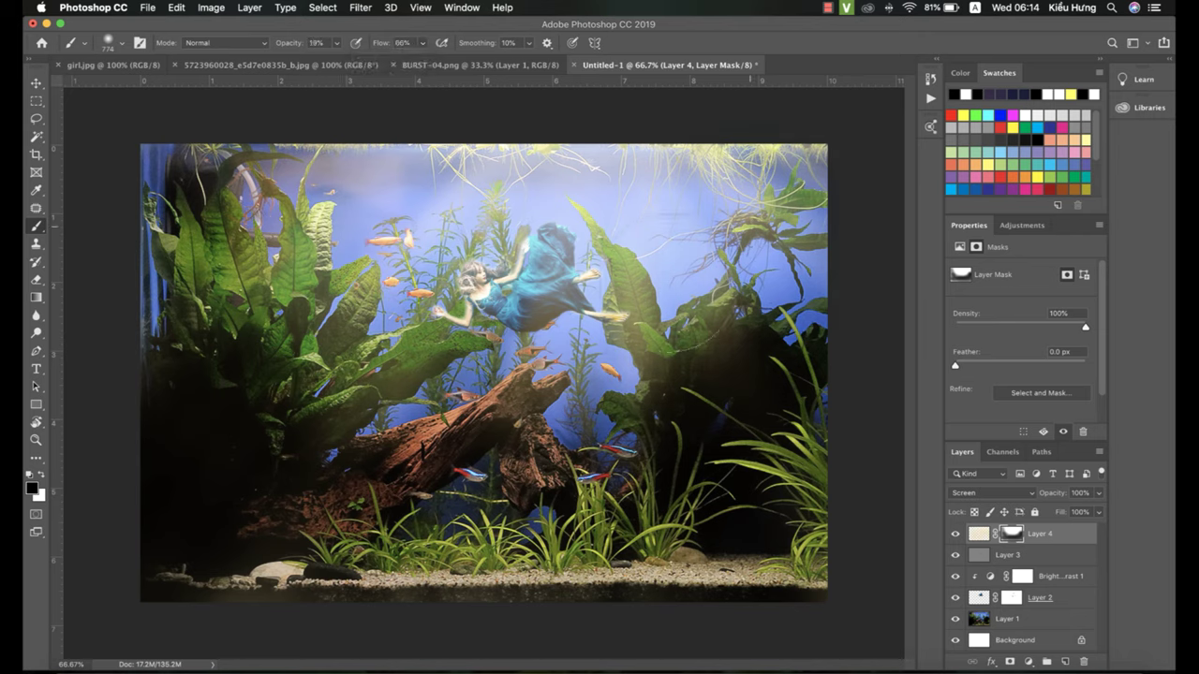
Paint the light-ray mask over the woman's dress with a brush of about 388 px at 40% opacity
{"action": "scroll", "coordinate": [504, 290], "scroll_direction": "up", "scroll_amount": 4}
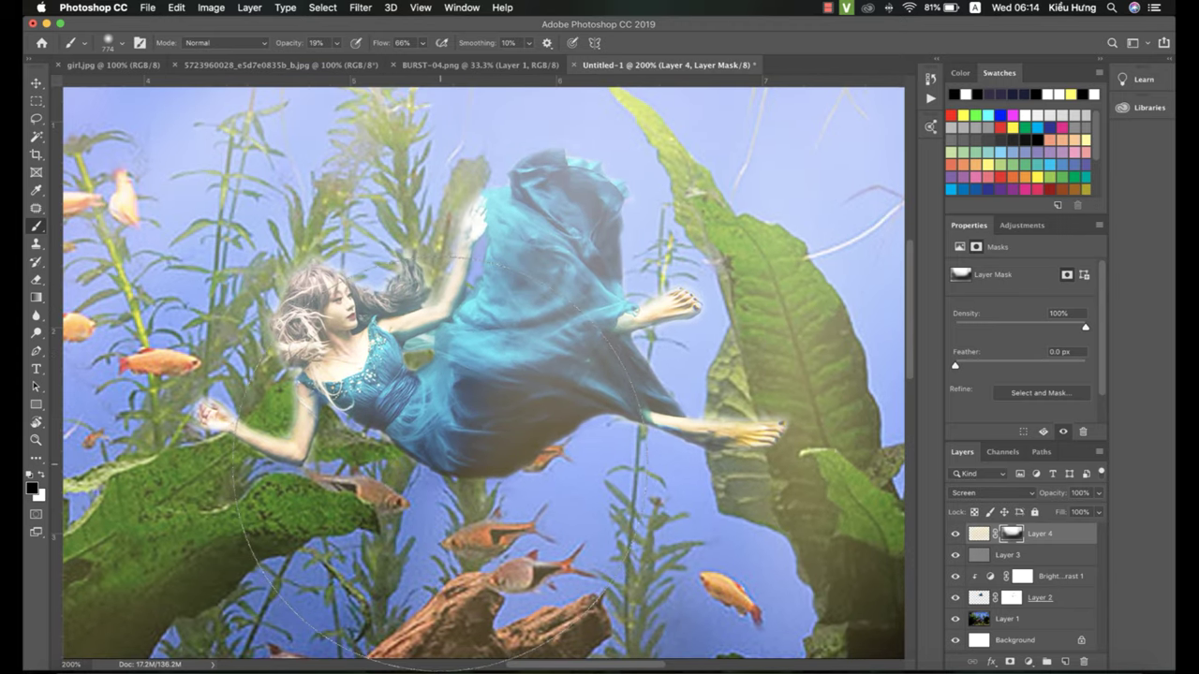
{"action": "key", "text": "]"}
{"action": "key", "text": "]"}
{"action": "key", "text": "]"}
{"action": "key", "text": "["}
{"action": "key", "text": "["}
{"action": "scroll", "coordinate": [510, 360], "scroll_direction": "left", "scroll_amount": 5}
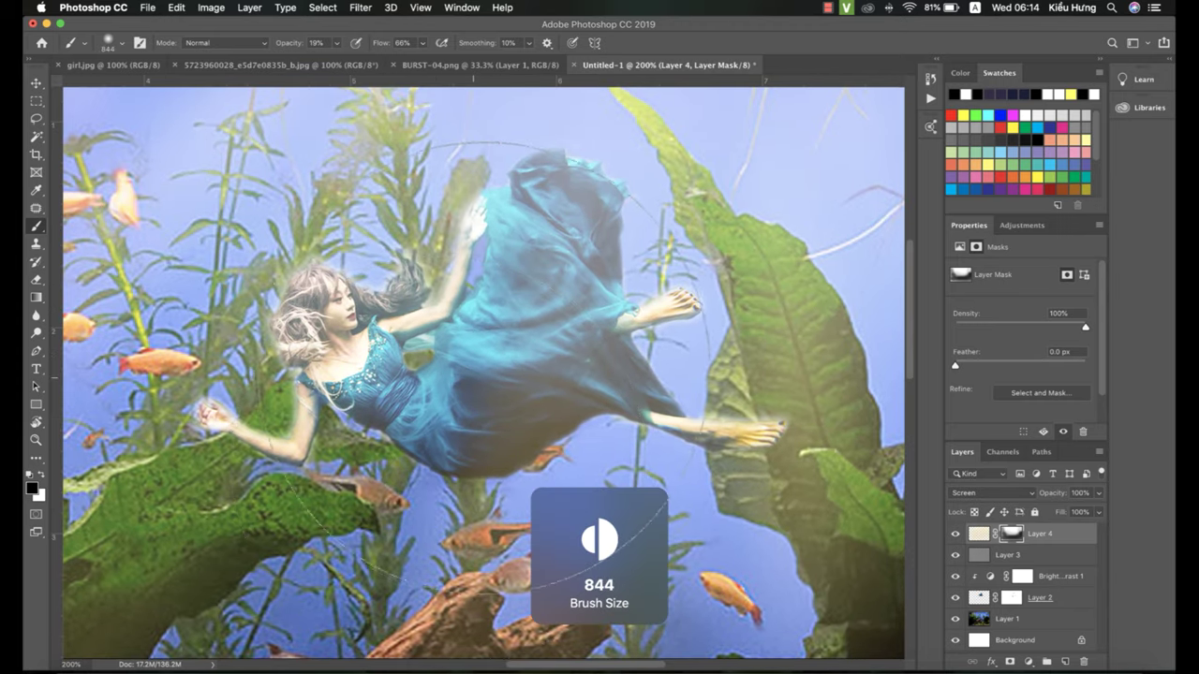
{"action": "scroll", "coordinate": [525, 314], "scroll_direction": "right", "scroll_amount": 3}
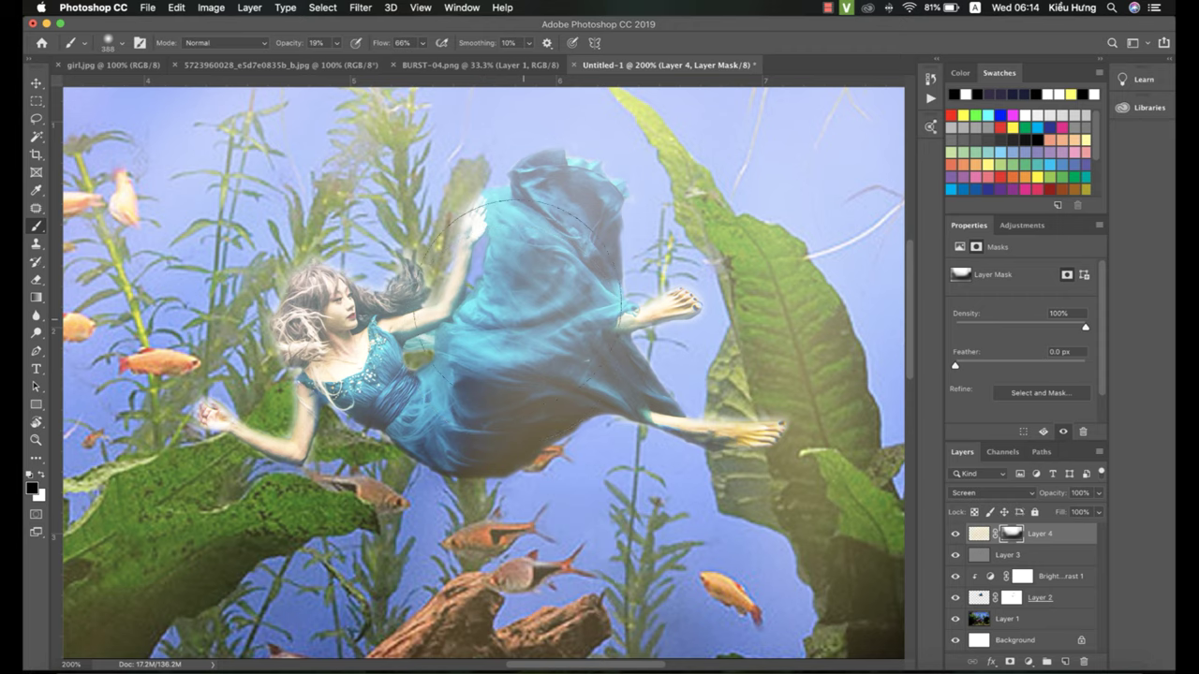
{"action": "key", "text": "4"}
{"action": "mouse_move", "coordinate": [524, 314]}
{"action": "left_mouse_down"}
{"action": "mouse_move", "coordinate": [554, 244]}
{"action": "mouse_move", "coordinate": [372, 345]}
{"action": "mouse_move", "coordinate": [595, 352]}
{"action": "mouse_move", "coordinate": [596, 387]}
{"action": "left_mouse_up"}
Reduce the brush to about 136 px and mask the haze off the dress's dark underside, hem and upper folds
{"action": "scroll", "coordinate": [597, 387], "scroll_direction": "left", "scroll_amount": 6}
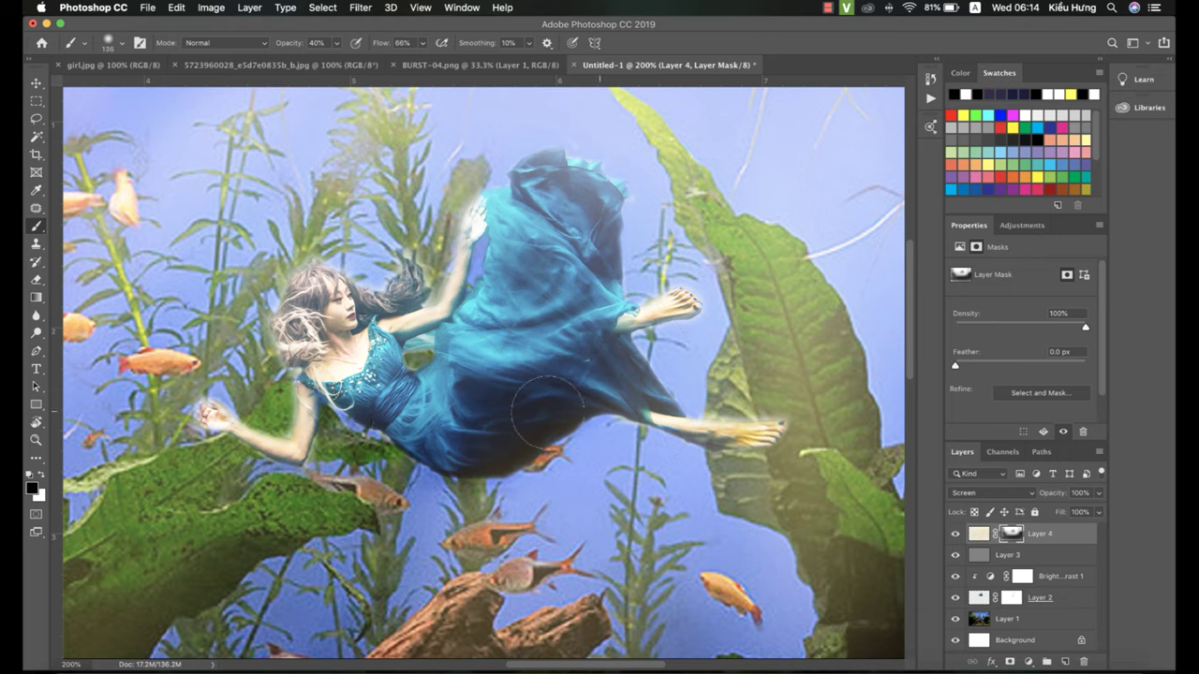
{"action": "left_click", "coordinate": [570, 415]}
{"action": "left_click", "coordinate": [629, 359]}
{"action": "left_click", "coordinate": [609, 231]}
{"action": "mouse_move", "coordinate": [539, 234]}
{"action": "left_mouse_down"}
{"action": "mouse_move", "coordinate": [524, 182]}
{"action": "mouse_move", "coordinate": [571, 206]}
{"action": "left_mouse_up"}
Refine the light-ray mask along the woman's arms, skirt edge, lower leg and hair with a 41 px brush, finishing with the whole image in view
{"action": "scroll", "coordinate": [428, 341], "scroll_direction": "left", "scroll_amount": 5}
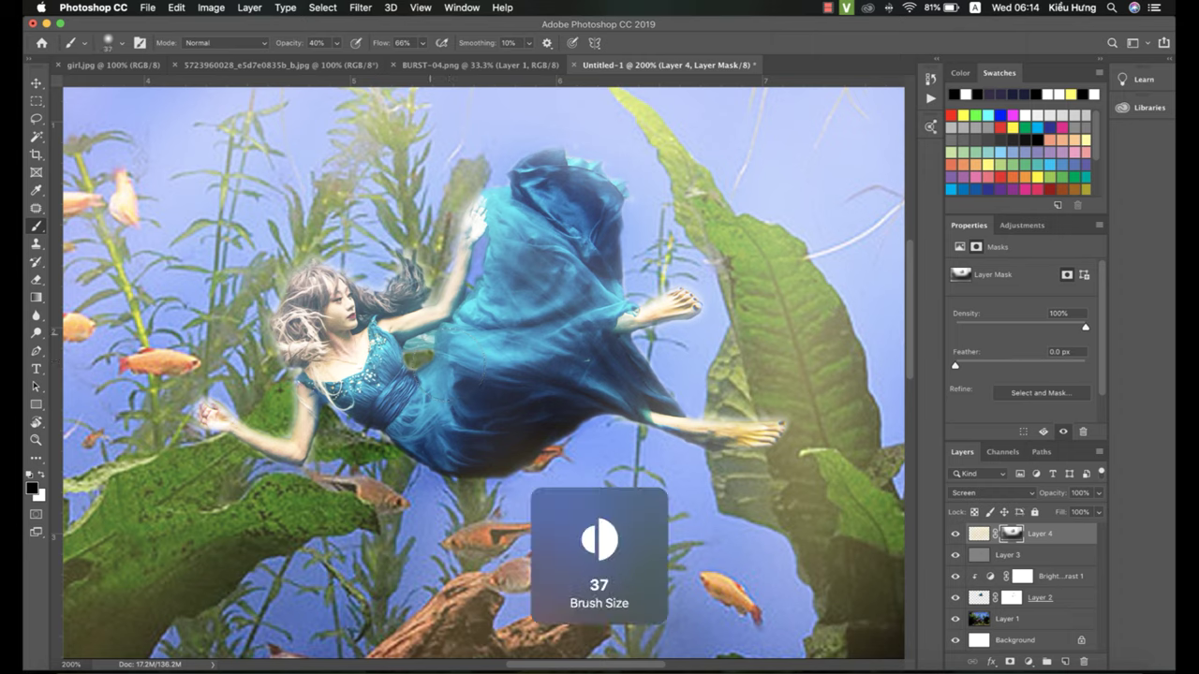
{"action": "scroll", "coordinate": [428, 341], "scroll_direction": "right", "scroll_amount": 1}
{"action": "left_click_drag", "start_coordinate": [460, 249], "coordinate": [465, 304]}
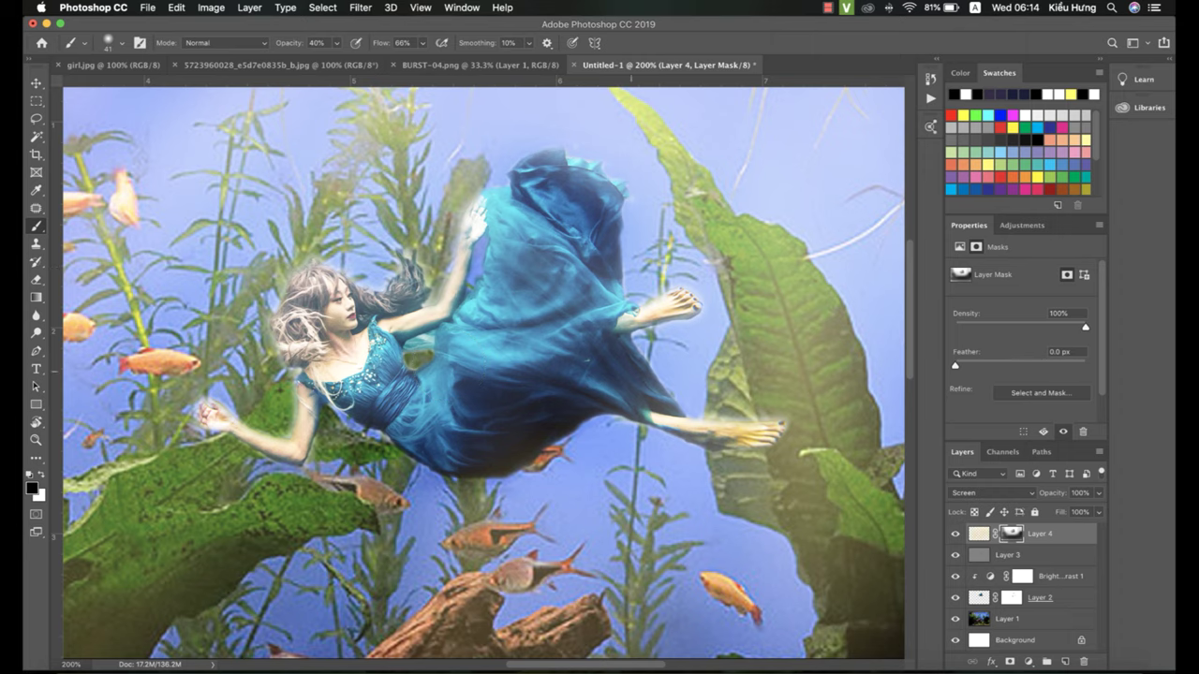
{"action": "left_click_drag", "start_coordinate": [644, 372], "coordinate": [625, 372]}
{"action": "left_click_drag", "start_coordinate": [760, 438], "coordinate": [513, 442]}
{"action": "left_click_drag", "start_coordinate": [204, 430], "coordinate": [262, 444]}
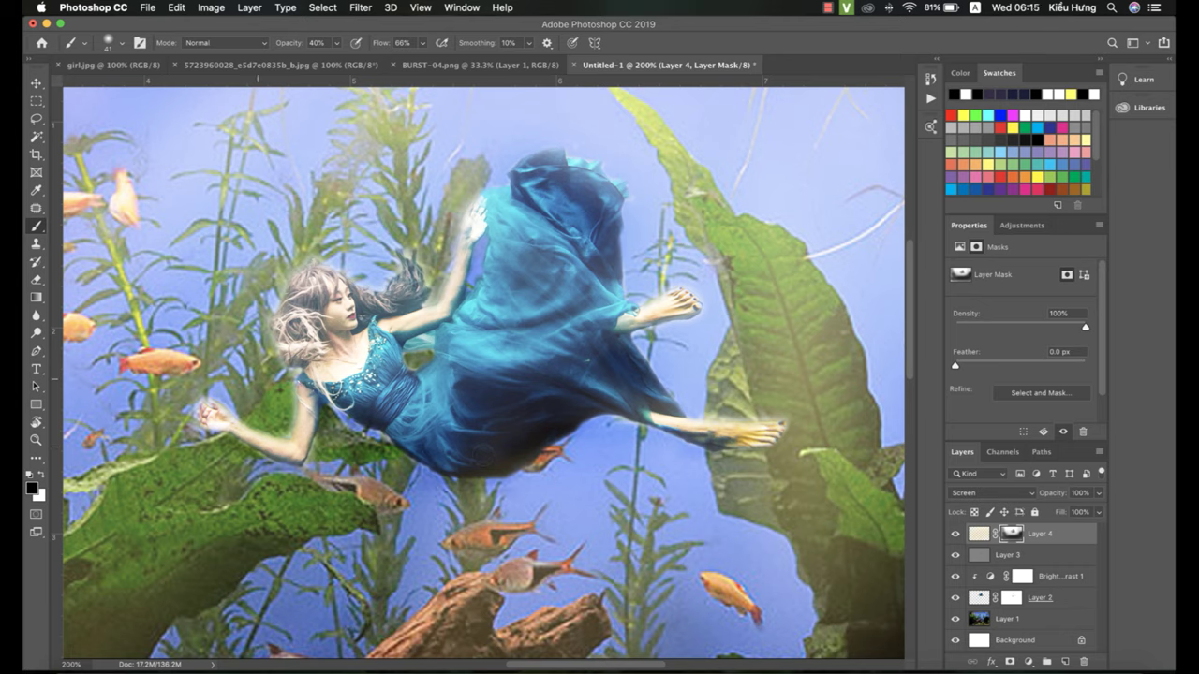
{"action": "mouse_move", "coordinate": [277, 333]}
{"action": "left_mouse_down"}
{"action": "mouse_move", "coordinate": [292, 341]}
{"action": "mouse_move", "coordinate": [305, 309]}
{"action": "mouse_move", "coordinate": [347, 331]}
{"action": "mouse_move", "coordinate": [312, 334]}
{"action": "left_mouse_up"}
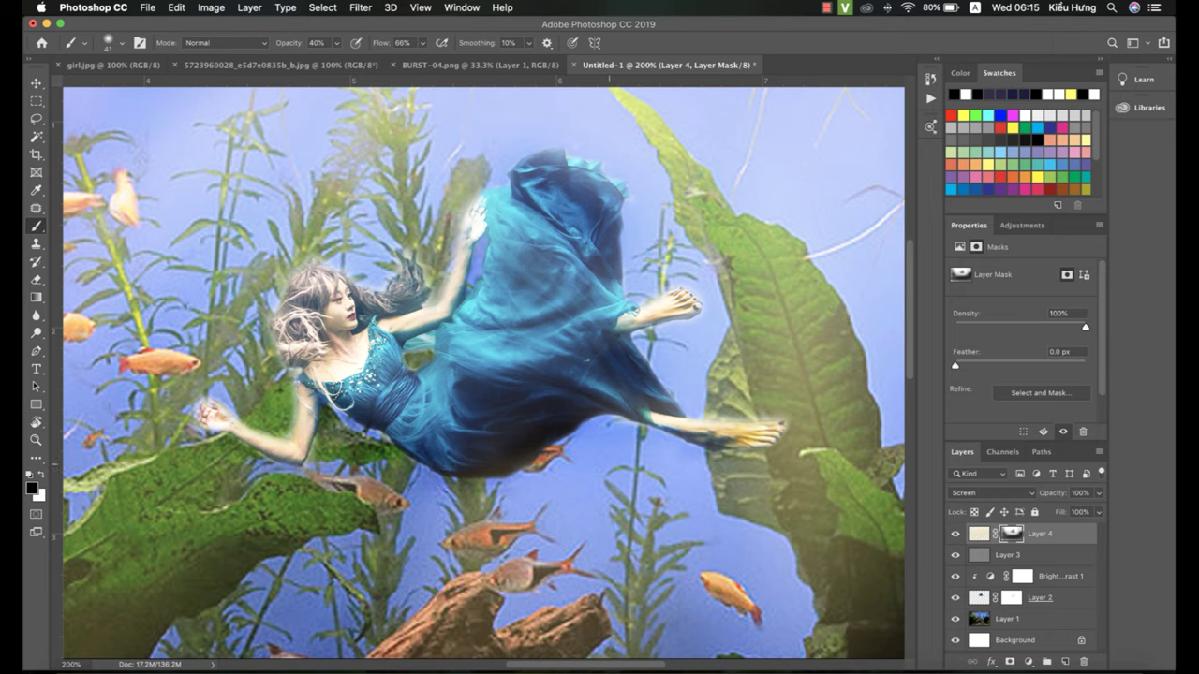
{"action": "key", "text": "super+minus"}
{"action": "key", "text": "super+minus"}
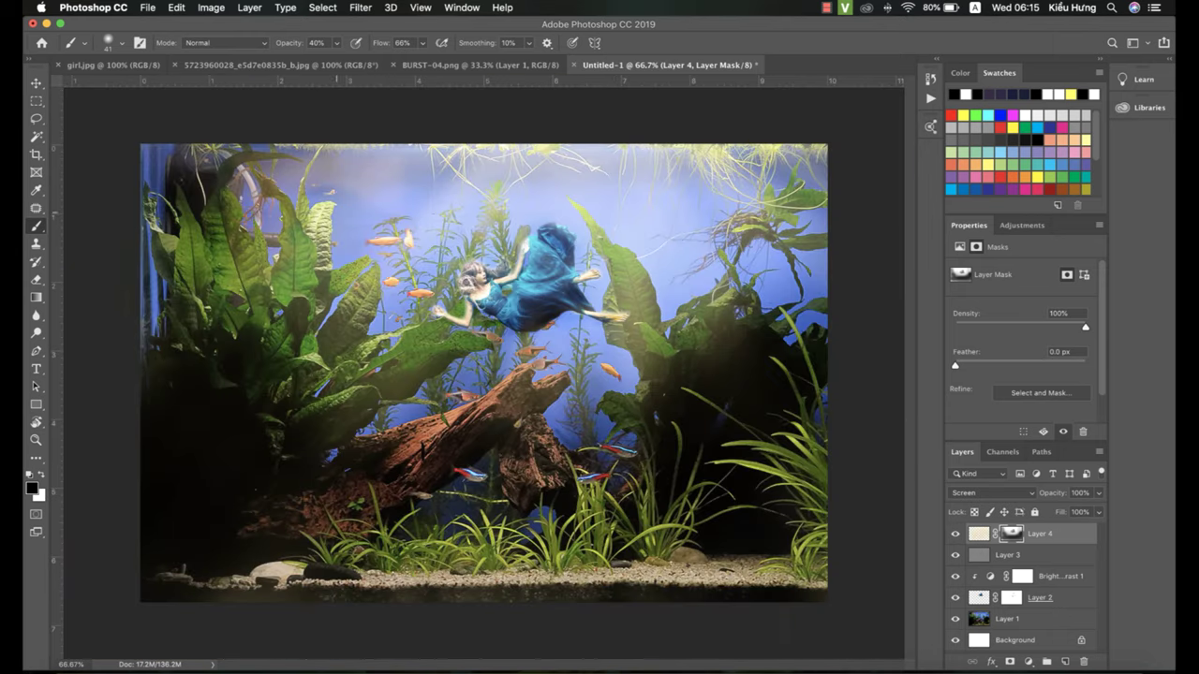
Place the water-bubble image de87ce70901fcb29b8b1a402234acbf9.jpg from the Aquarium tank folder into the composite above the light-ray layer
{"action": "left_click", "coordinate": [75, 667]}
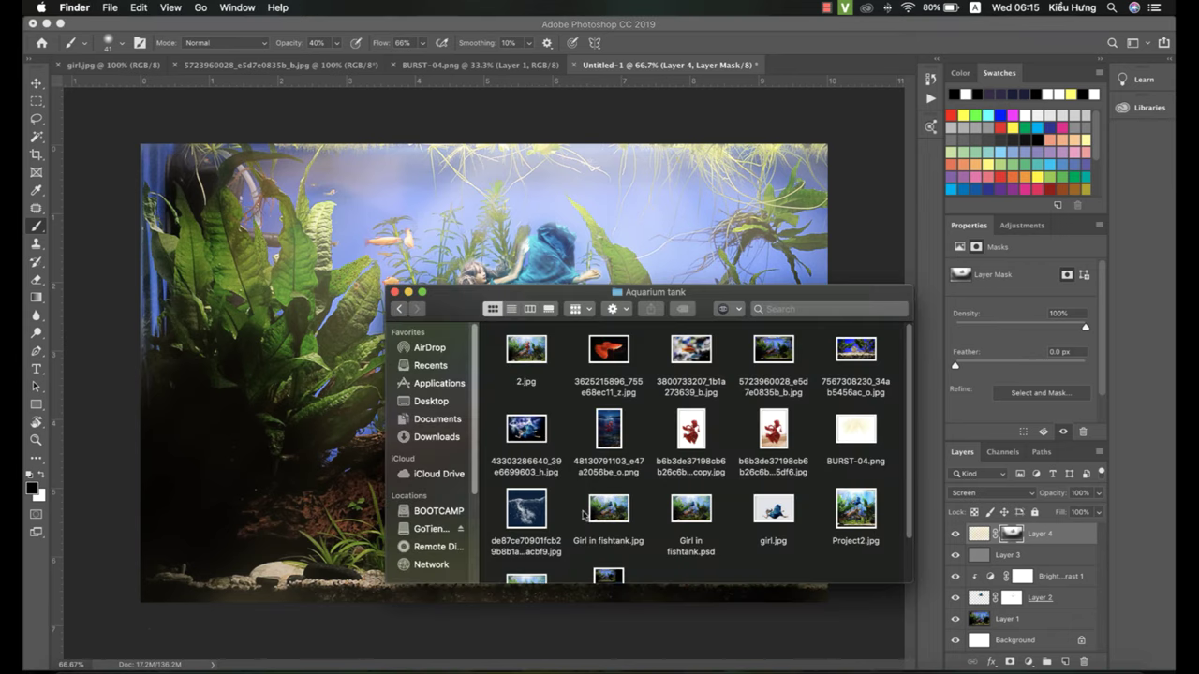
{"action": "left_click_drag", "start_coordinate": [526, 509], "coordinate": [568, 236]}
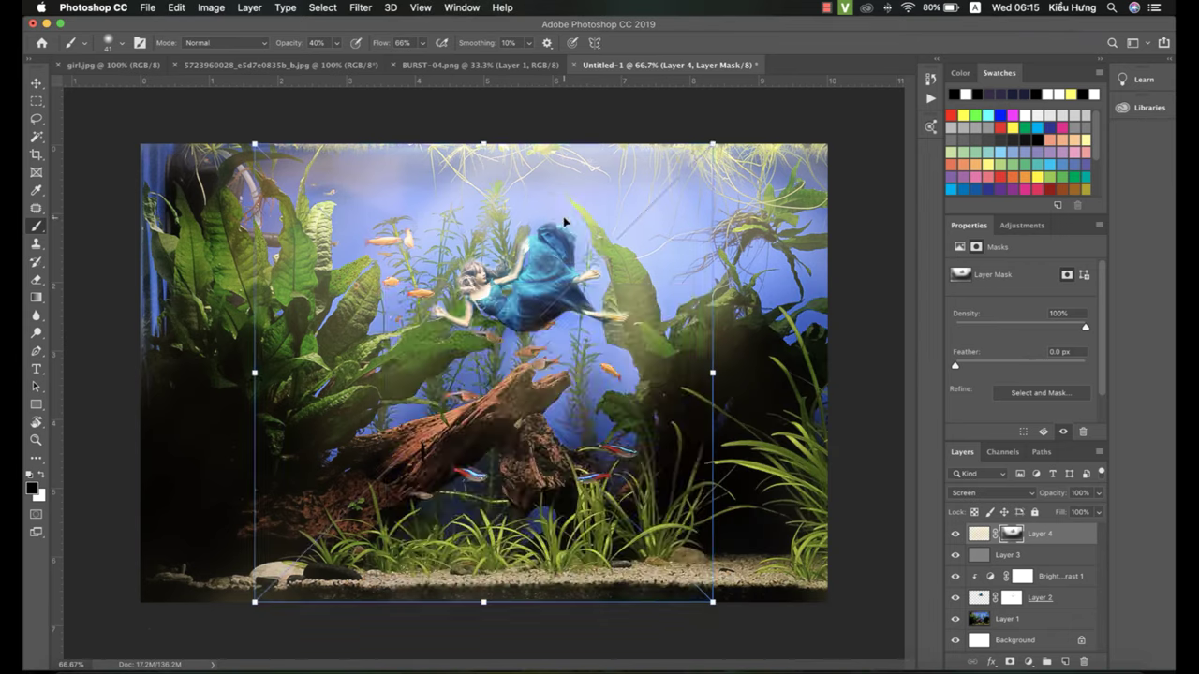
{"action": "left_click_drag", "start_coordinate": [591, 410], "coordinate": [610, 325]}
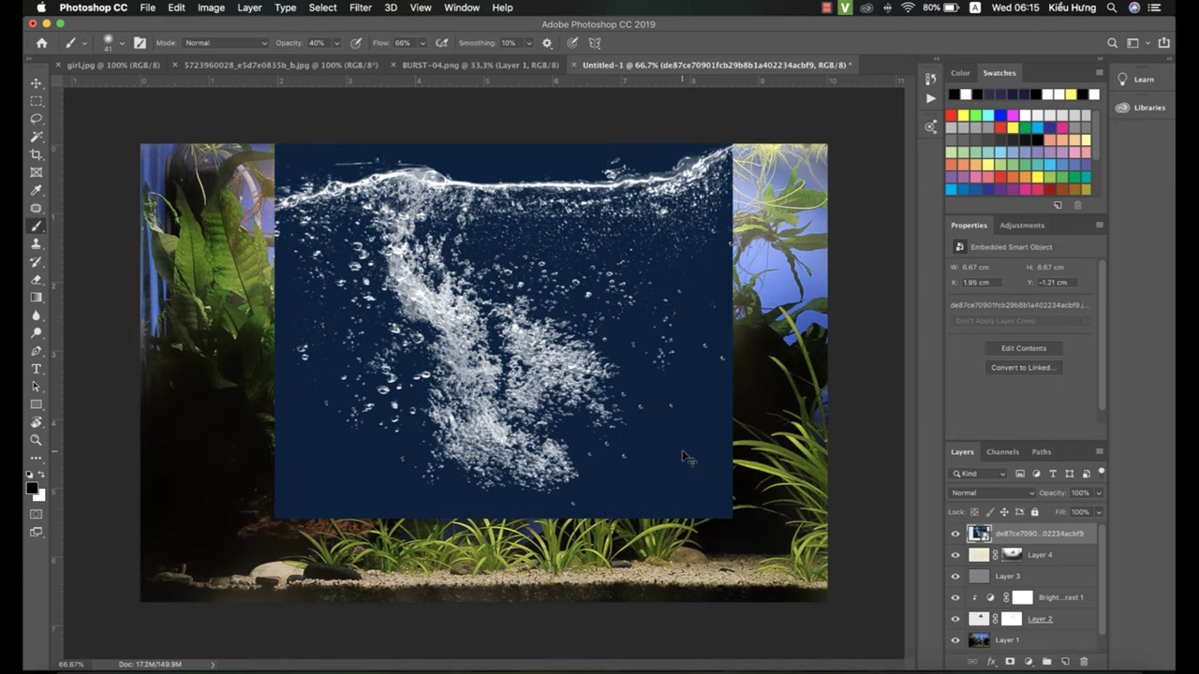
Scale the bubble image down to 4.81 cm square and position it over the woman, with its waterline near the tank's surface
{"action": "left_click_drag", "start_coordinate": [722, 523], "coordinate": [581, 361]}
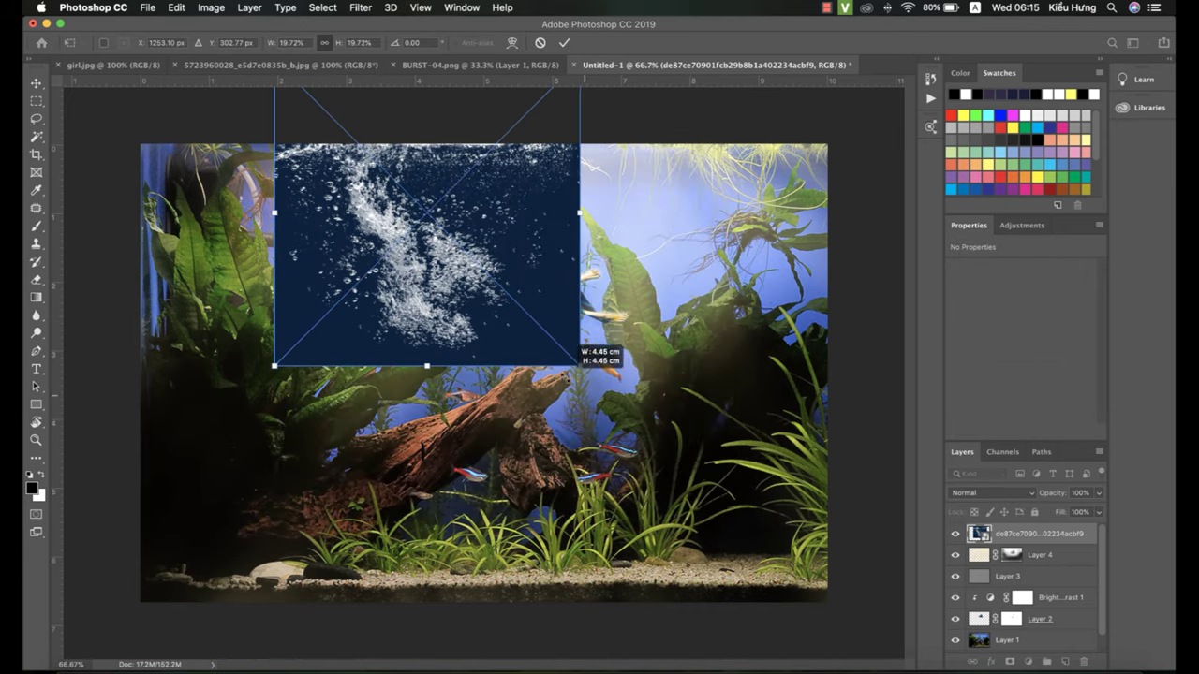
{"action": "left_click_drag", "start_coordinate": [545, 299], "coordinate": [656, 306]}
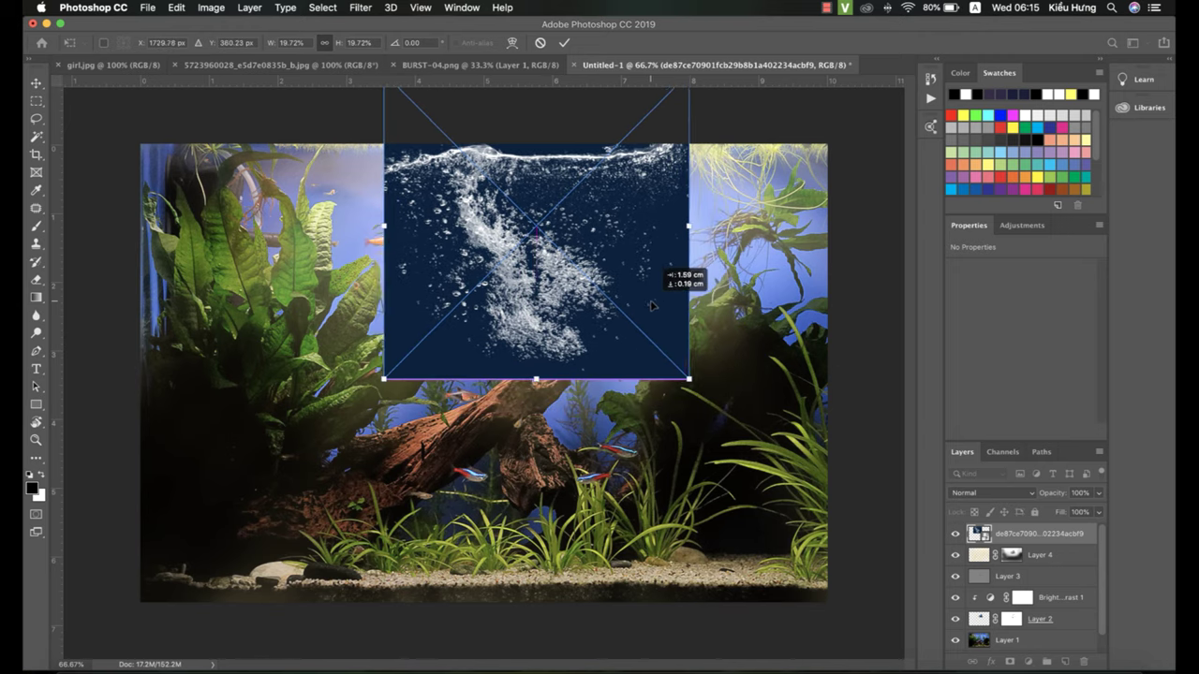
{"action": "left_click_drag", "start_coordinate": [690, 379], "coordinate": [714, 404]}
{"action": "left_click_drag", "start_coordinate": [664, 319], "coordinate": [658, 319]}
{"action": "key", "text": "Return"}
Set the bubble layer's blend mode to Lighten
{"action": "key", "text": "b"}
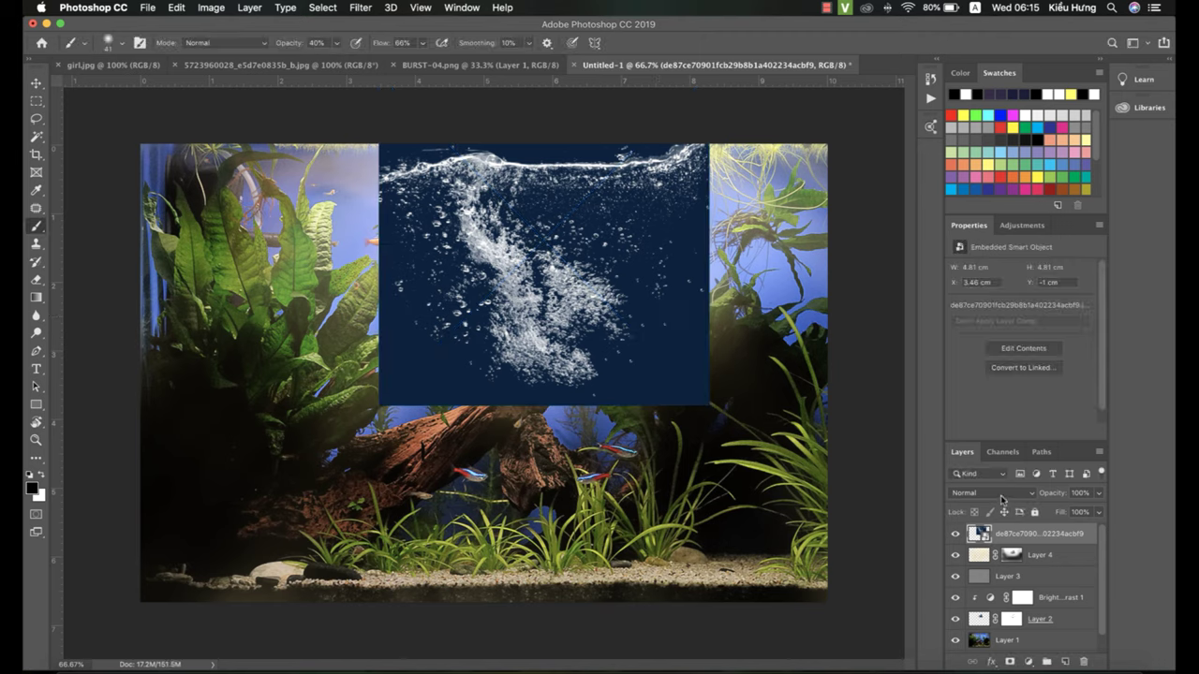
{"action": "left_click", "coordinate": [991, 493]}
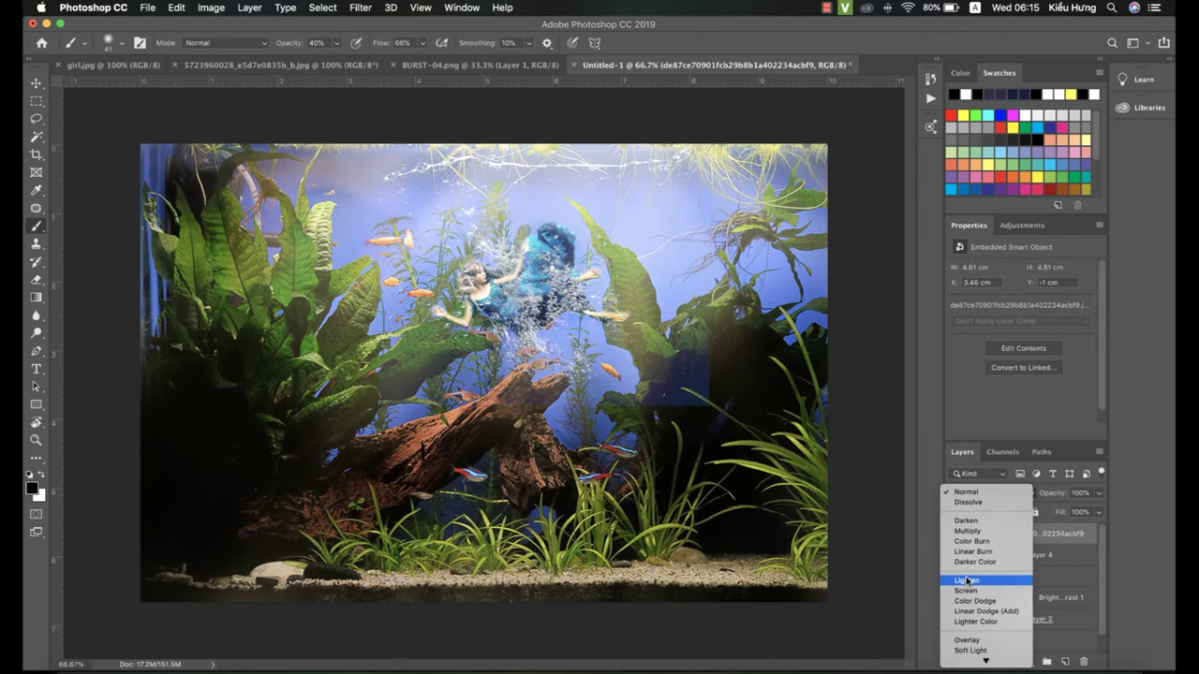
{"action": "left_click", "coordinate": [966, 581]}
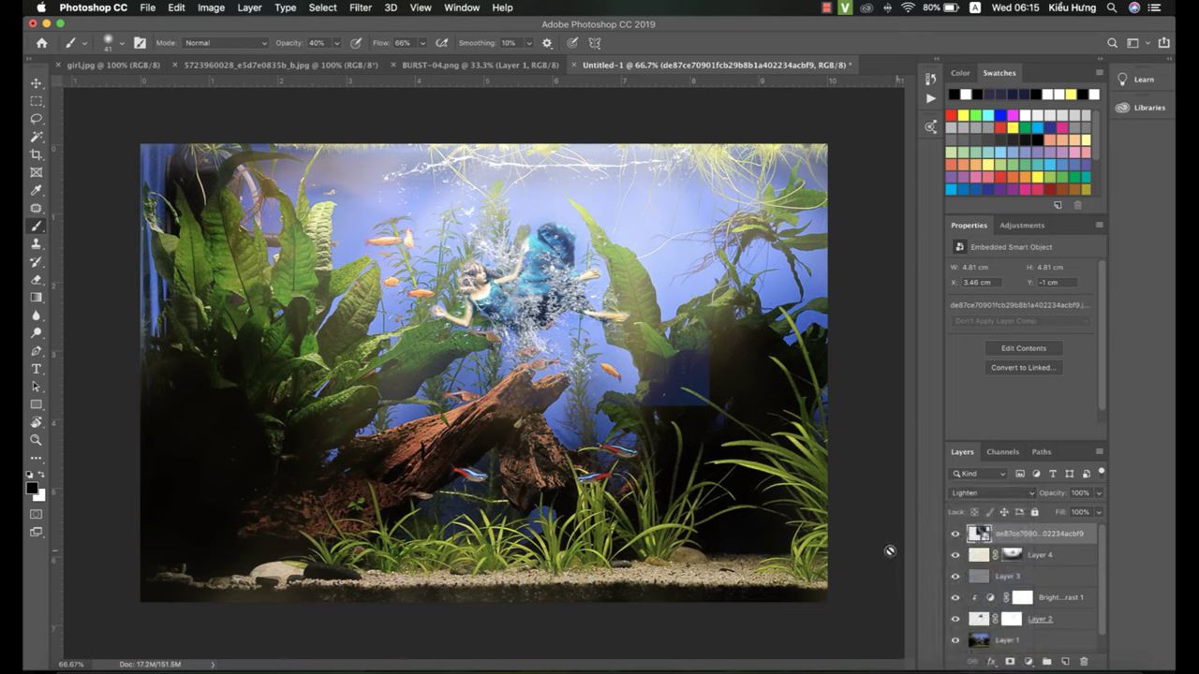
Nudge the bubble layer left and slightly up to X 3.34 cm, Y -1.02 cm
{"action": "key", "text": "v"}
{"action": "left_click_drag", "start_coordinate": [524, 309], "coordinate": [517, 302]}
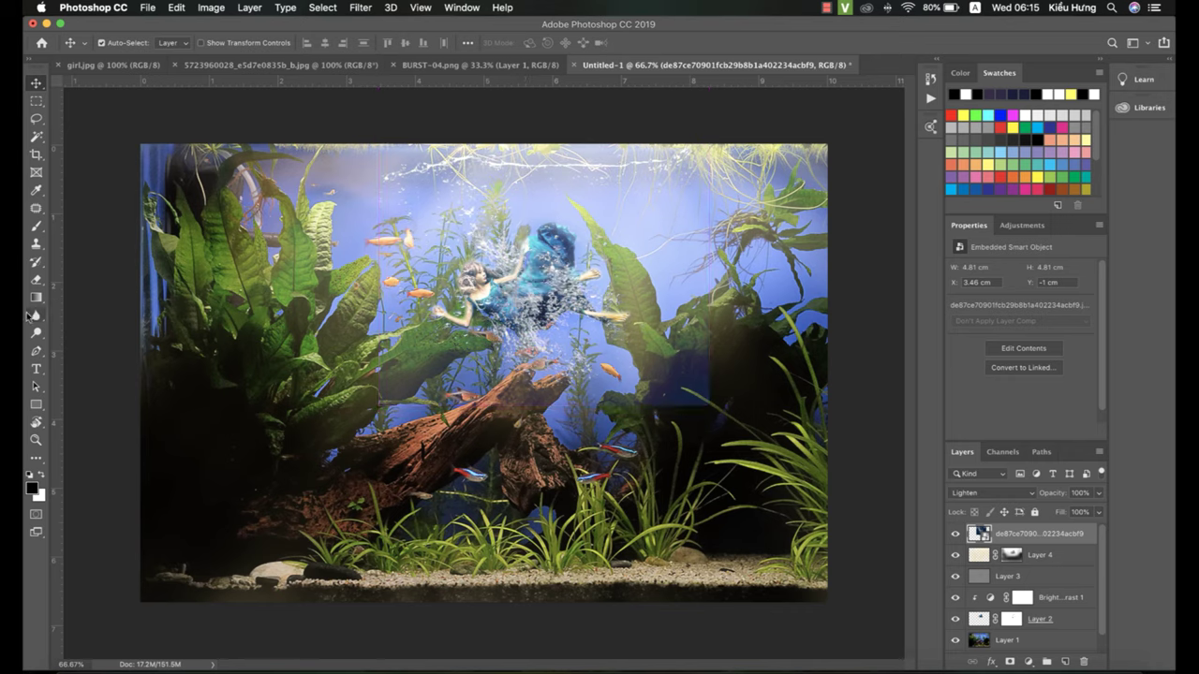
{"action": "key", "text": "Left"}
{"action": "key", "text": "Left"}
{"action": "key", "text": "Left"}
{"action": "key", "text": "Left"}
{"action": "key", "text": "Left"}
{"action": "key", "text": "Left"}
{"action": "key", "text": "Left"}
{"action": "key", "text": "Left"}
{"action": "key", "text": "Left"}
{"action": "key", "text": "Left"}
{"action": "key", "text": "Left"}
{"action": "key", "text": "Left"}
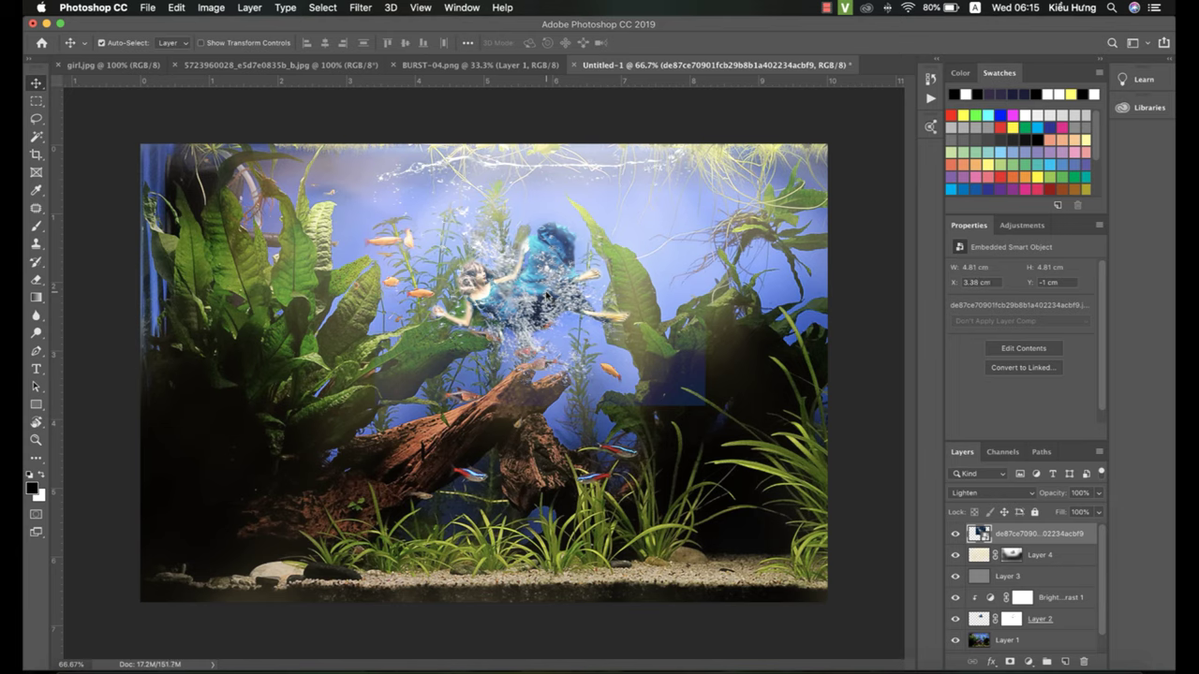
{"action": "key", "text": "Left"}
{"action": "key", "text": "Left"}
{"action": "key", "text": "Left"}
{"action": "key", "text": "Left"}
{"action": "key", "text": "Up"}
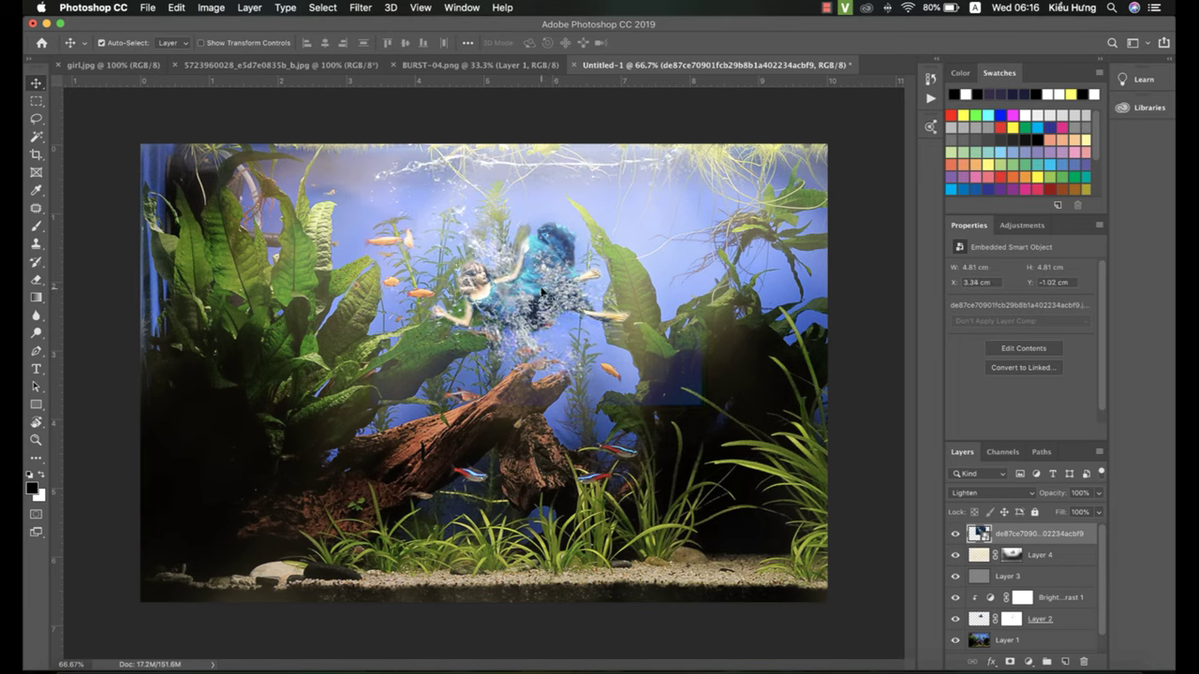
Add a layer mask to the bubble layer and switch to the Brush tool
{"action": "left_click", "coordinate": [37, 280]}
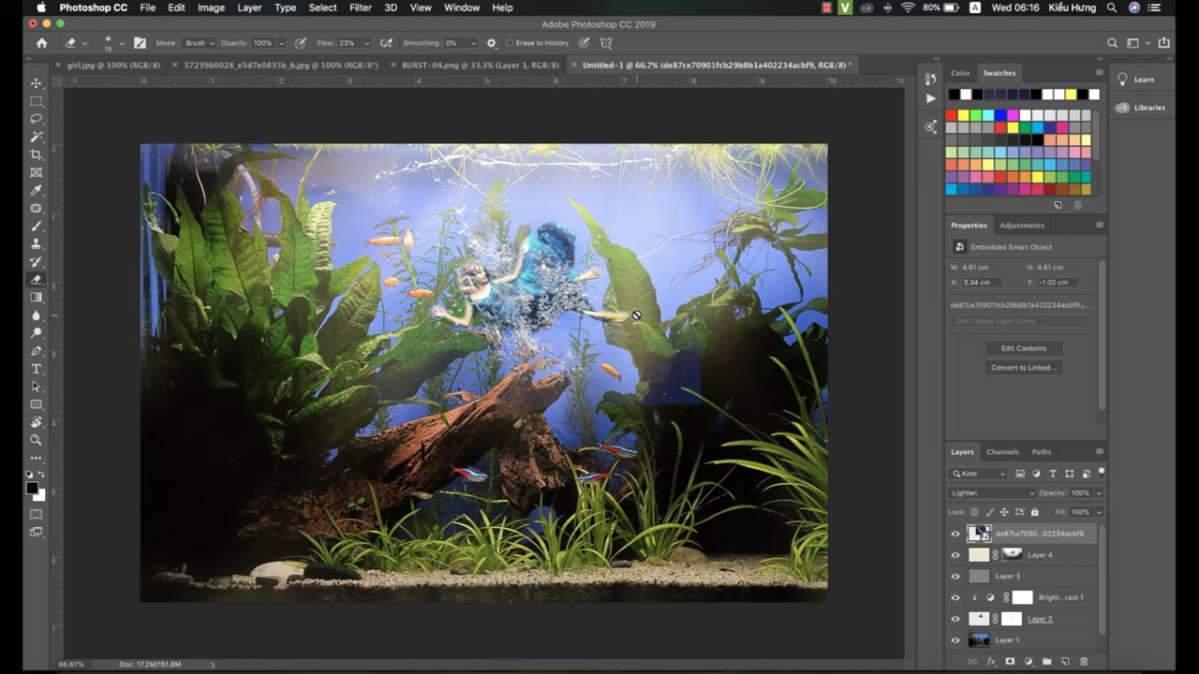
{"action": "left_click", "coordinate": [1010, 662]}
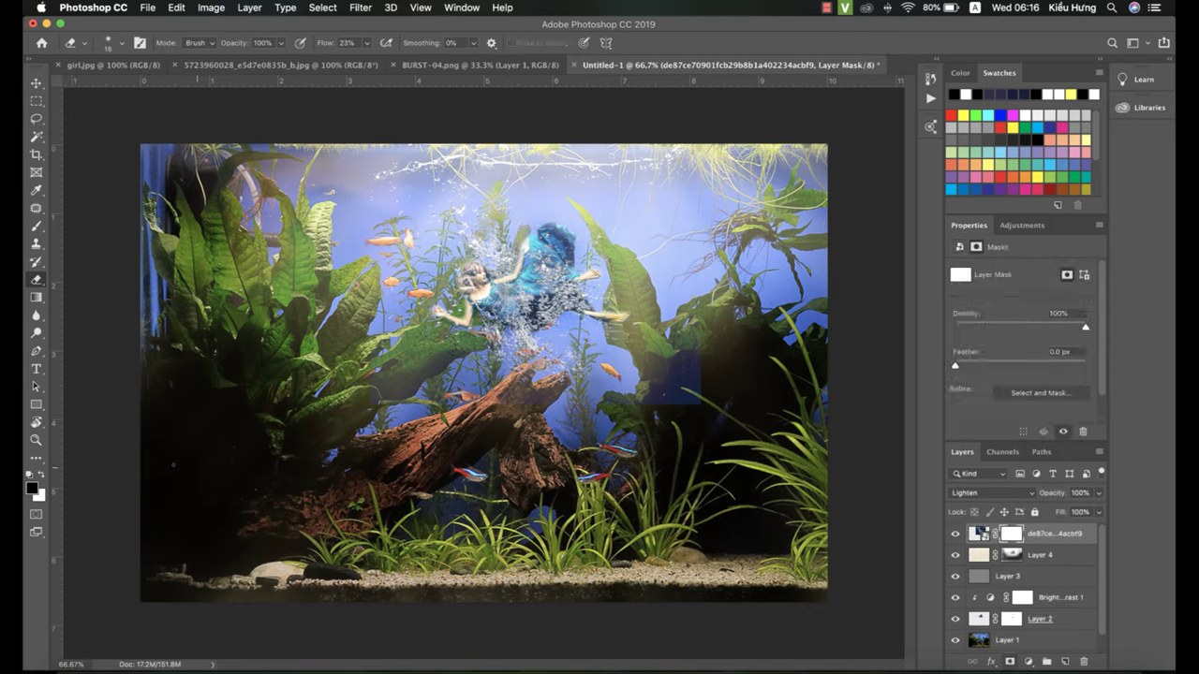
{"action": "key", "text": "b"}
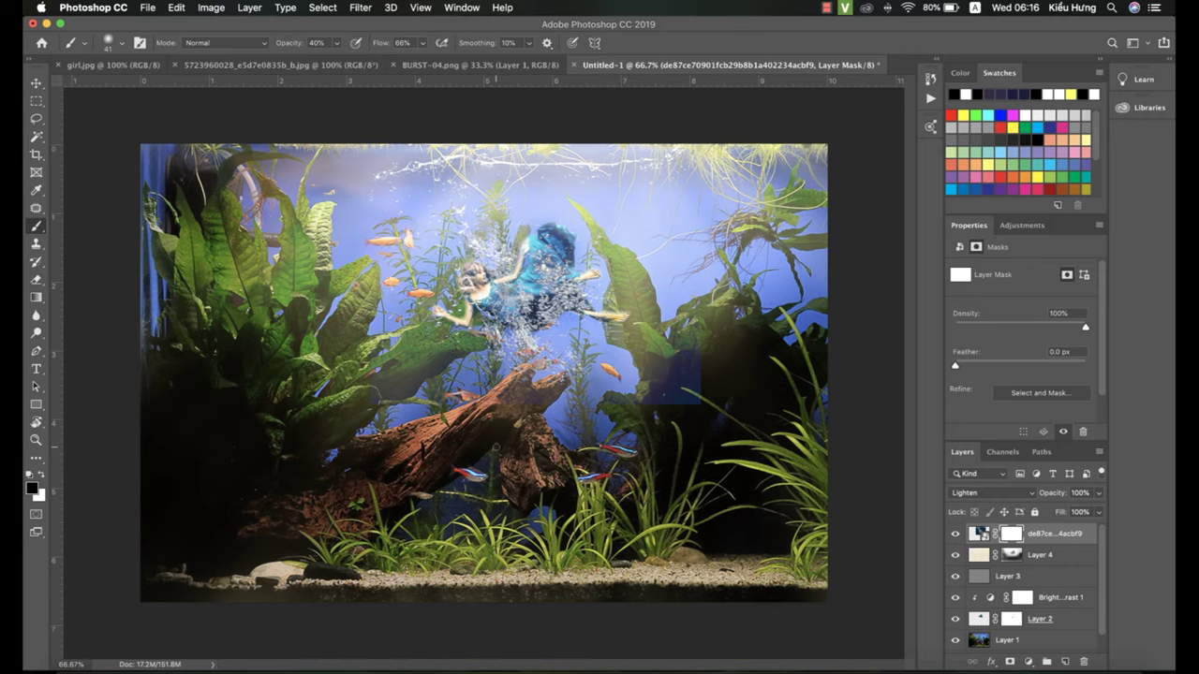
Mask out the bubble image's visible rectangular edges around the bubbles with a 431 px black brush, raising its opacity to 100%
{"action": "key", "text": "bracketleft"}
{"action": "key", "text": "bracketright"}
{"action": "key", "text": "bracketright"}
{"action": "key", "text": "bracketright"}
{"action": "key", "text": "bracketright"}
{"action": "key", "text": "bracketright"}
{"action": "key", "text": "bracketright"}
{"action": "key", "text": "bracketright"}
{"action": "key", "text": "bracketright"}
{"action": "key", "text": "bracketright"}
{"action": "key", "text": "bracketright"}
{"action": "key", "text": "bracketright"}
{"action": "key", "text": "bracketright"}
{"action": "key", "text": "bracketright"}
{"action": "key", "text": "bracketright"}
{"action": "key", "text": "bracketright"}
{"action": "key", "text": "bracketright"}
{"action": "key", "text": "bracketright"}
{"action": "key", "text": "bracketright"}
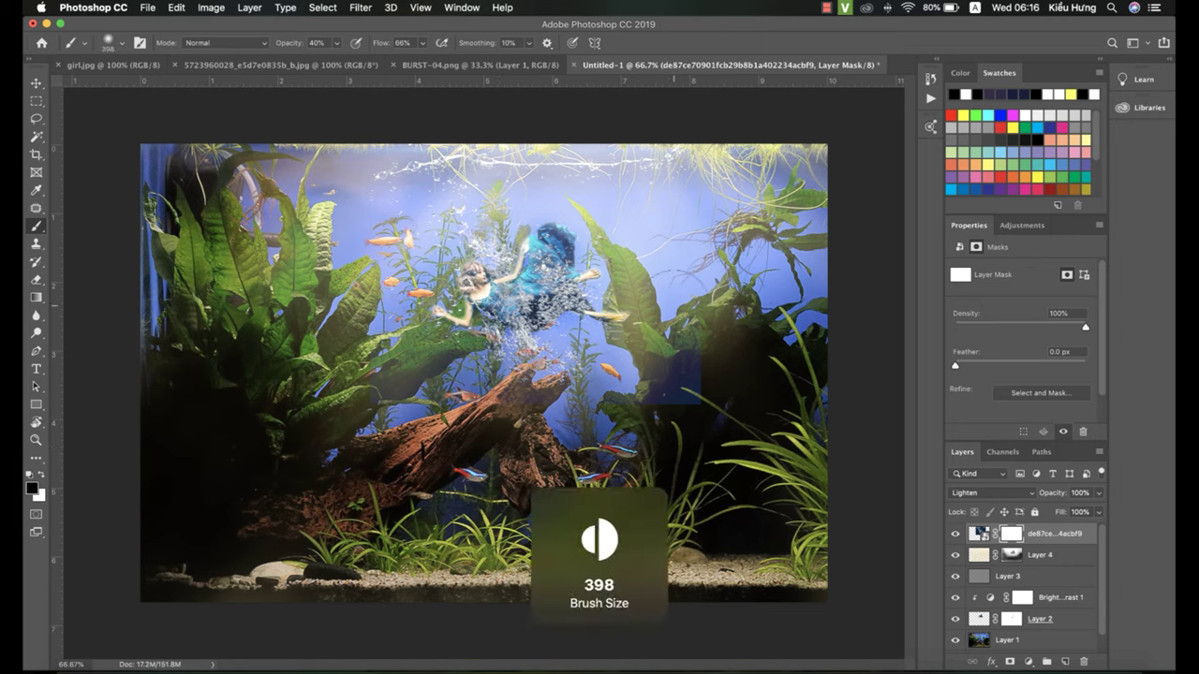
{"action": "key", "text": "bracketright"}
{"action": "key", "text": "1"}
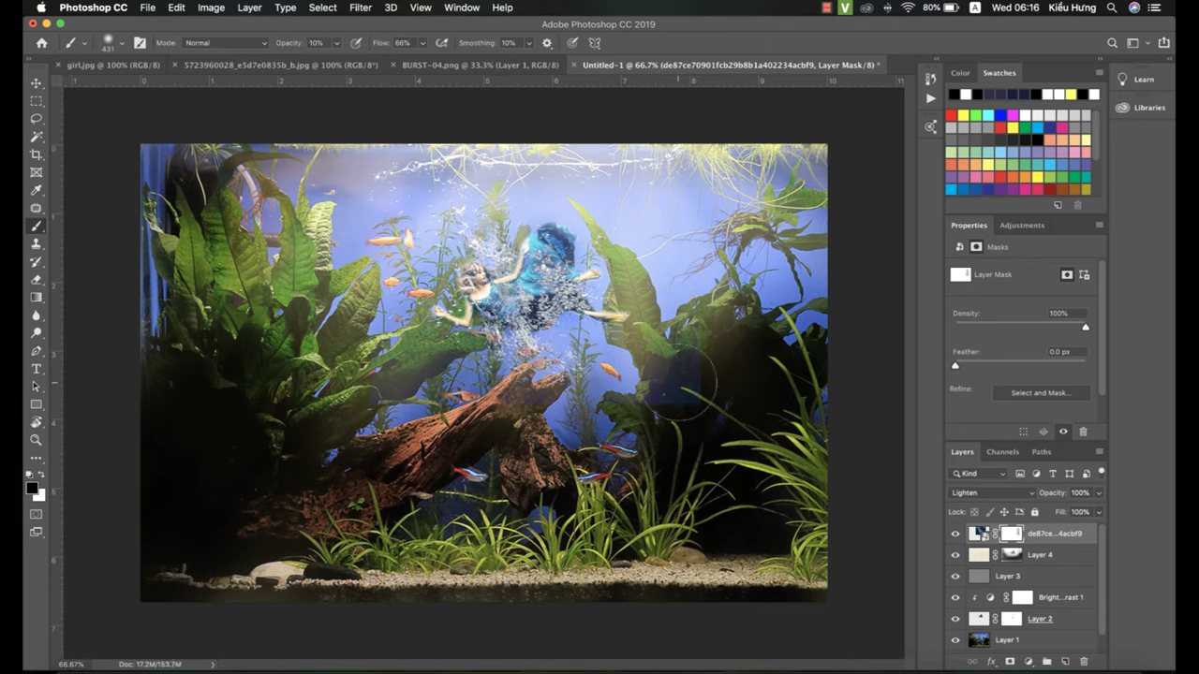
{"action": "key", "text": "0"}
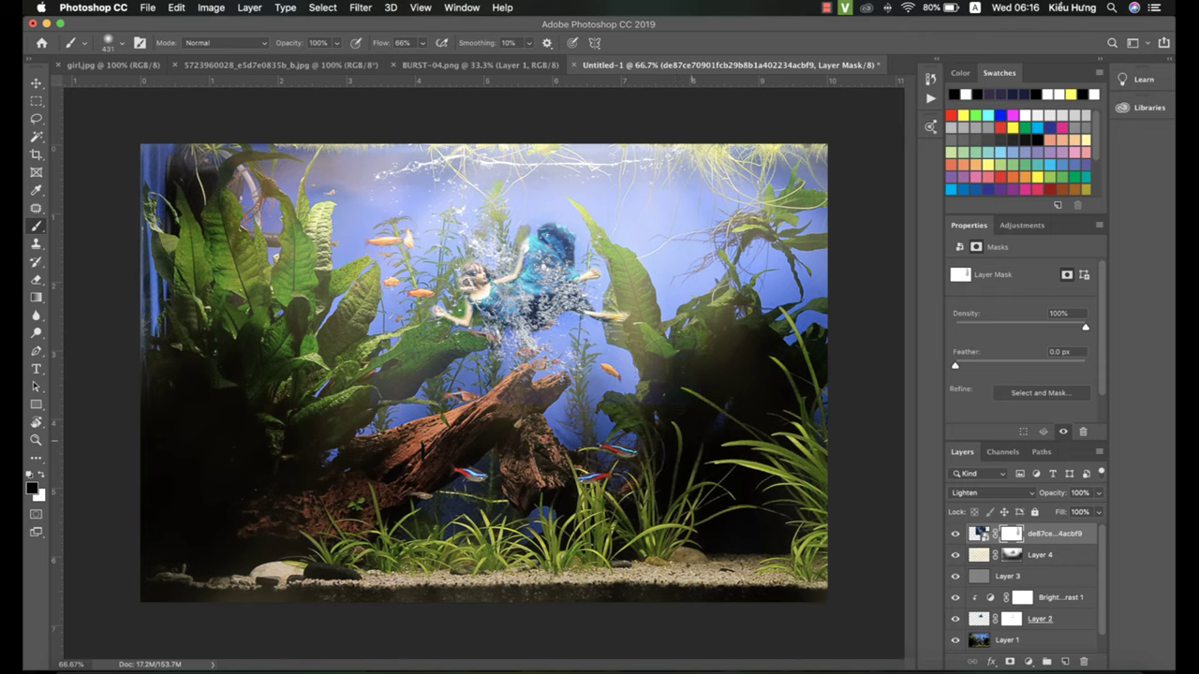
{"action": "left_click_drag", "start_coordinate": [418, 440], "coordinate": [442, 413]}
{"action": "mouse_move", "coordinate": [440, 410]}
{"action": "left_mouse_down"}
{"action": "mouse_move", "coordinate": [389, 349]}
{"action": "mouse_move", "coordinate": [361, 160]}
{"action": "mouse_move", "coordinate": [322, 170]}
{"action": "mouse_move", "coordinate": [337, 192]}
{"action": "left_mouse_up"}
Nudge the masked bubble layer slightly upward over the woman
{"action": "key", "text": "v"}
{"action": "key", "text": "Up"}
{"action": "key", "text": "Up"}
{"action": "key", "text": "Up"}
{"action": "key", "text": "Up"}
{"action": "key", "text": "Up"}
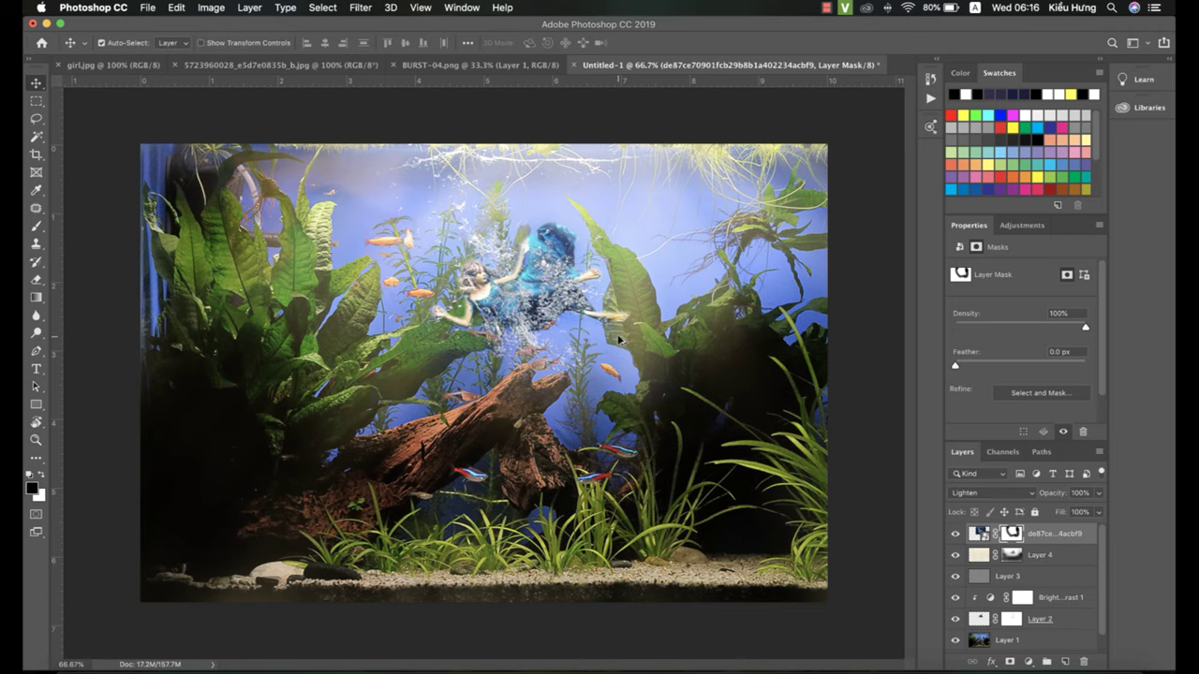
Mask out the bubbles covering the woman's blue dress and torso with a 134 px black brush at 100% opacity
{"action": "key", "text": "super+plus"}
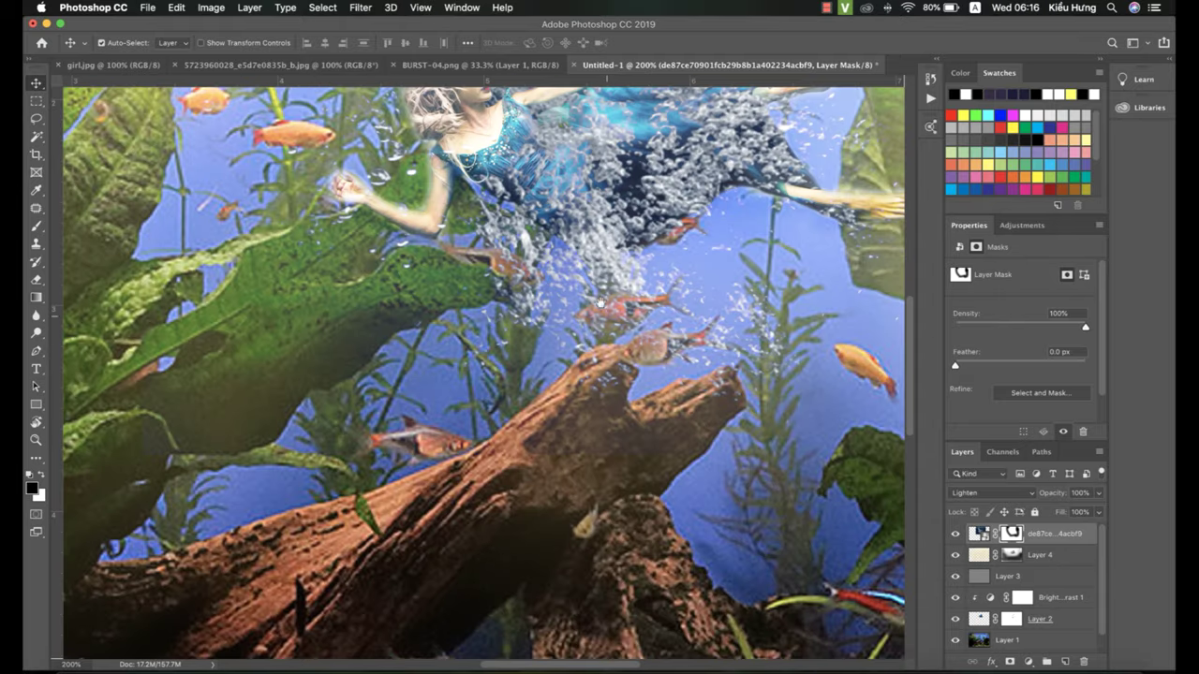
{"action": "left_click_drag", "start_coordinate": [607, 274], "coordinate": [551, 431]}
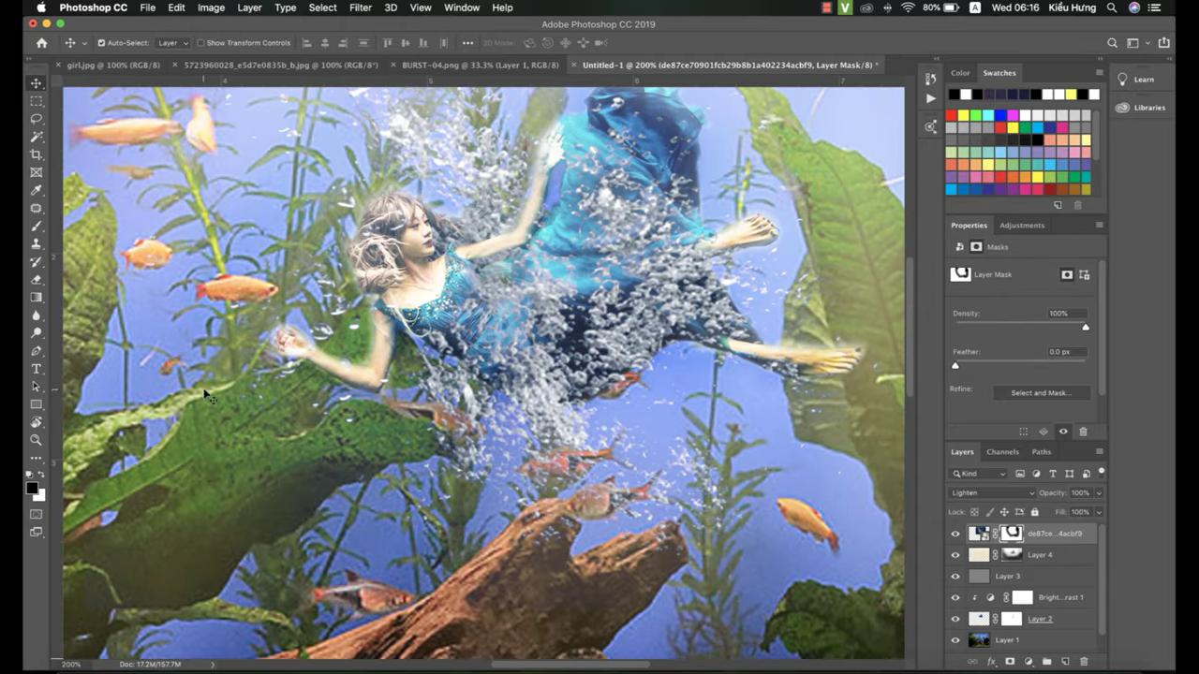
{"action": "key", "text": "b"}
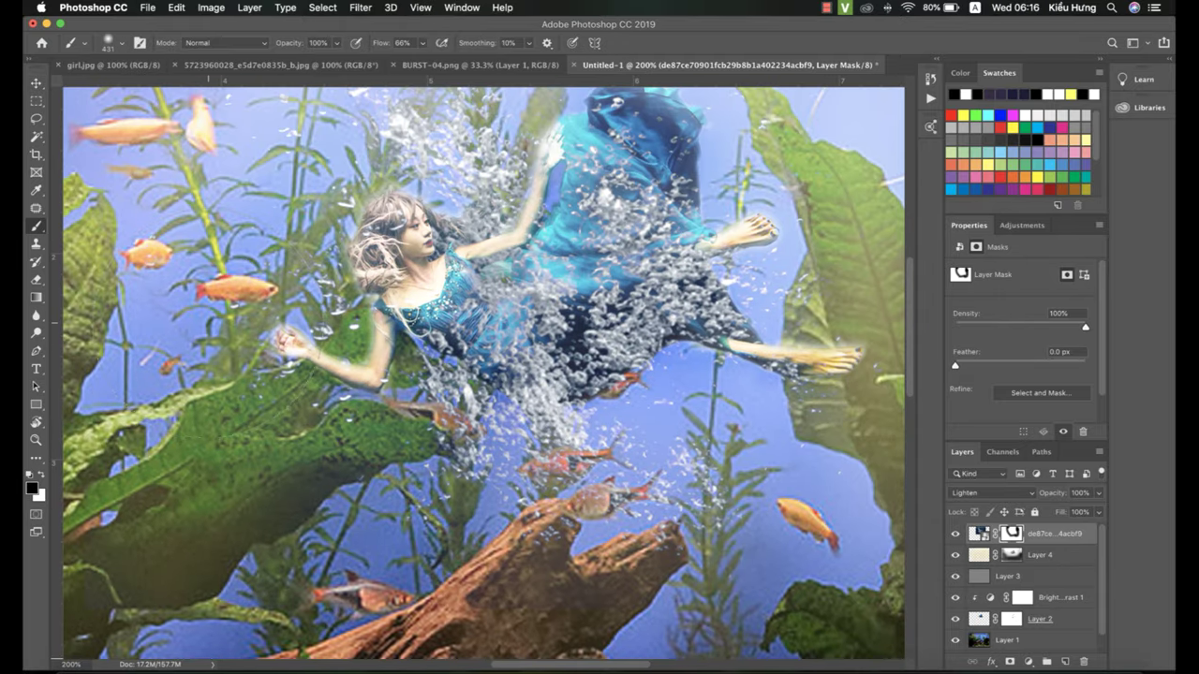
{"action": "key", "text": "bracketleft"}
{"action": "key", "text": "bracketleft"}
{"action": "key", "text": "bracketleft"}
{"action": "key", "text": "bracketleft"}
{"action": "key", "text": "bracketleft"}
{"action": "key", "text": "bracketleft"}
{"action": "key", "text": "bracketleft"}
{"action": "key", "text": "bracketleft"}
{"action": "key", "text": "bracketleft"}
{"action": "key", "text": "bracketleft"}
{"action": "key", "text": "bracketright"}
{"action": "key", "text": "bracketright"}
{"action": "key", "text": "bracketright"}
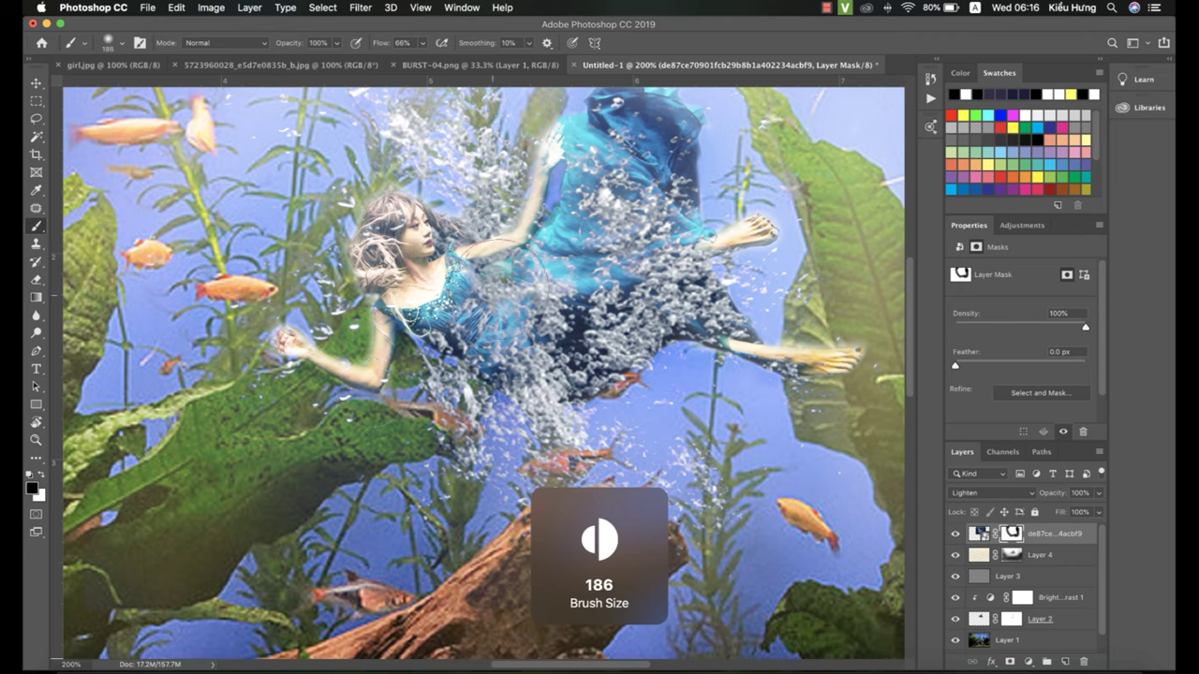
{"action": "key", "text": "bracketleft"}
{"action": "key", "text": "bracketleft"}
{"action": "key", "text": "bracketleft"}
{"action": "left_click_drag", "start_coordinate": [614, 224], "coordinate": [642, 170]}
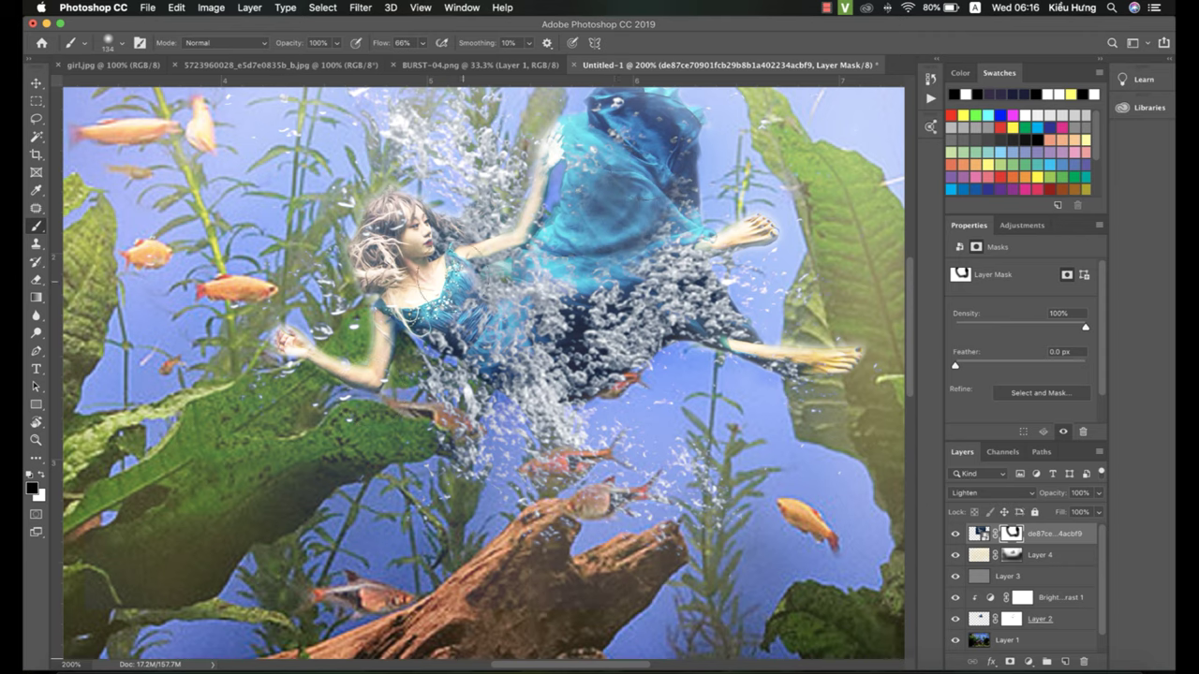
{"action": "mouse_move", "coordinate": [428, 309]}
{"action": "left_mouse_down"}
{"action": "mouse_move", "coordinate": [450, 327]}
{"action": "mouse_move", "coordinate": [552, 318]}
{"action": "mouse_move", "coordinate": [646, 280]}
{"action": "mouse_move", "coordinate": [618, 243]}
{"action": "left_mouse_up"}
{"action": "left_click_drag", "start_coordinate": [644, 298], "coordinate": [554, 352]}
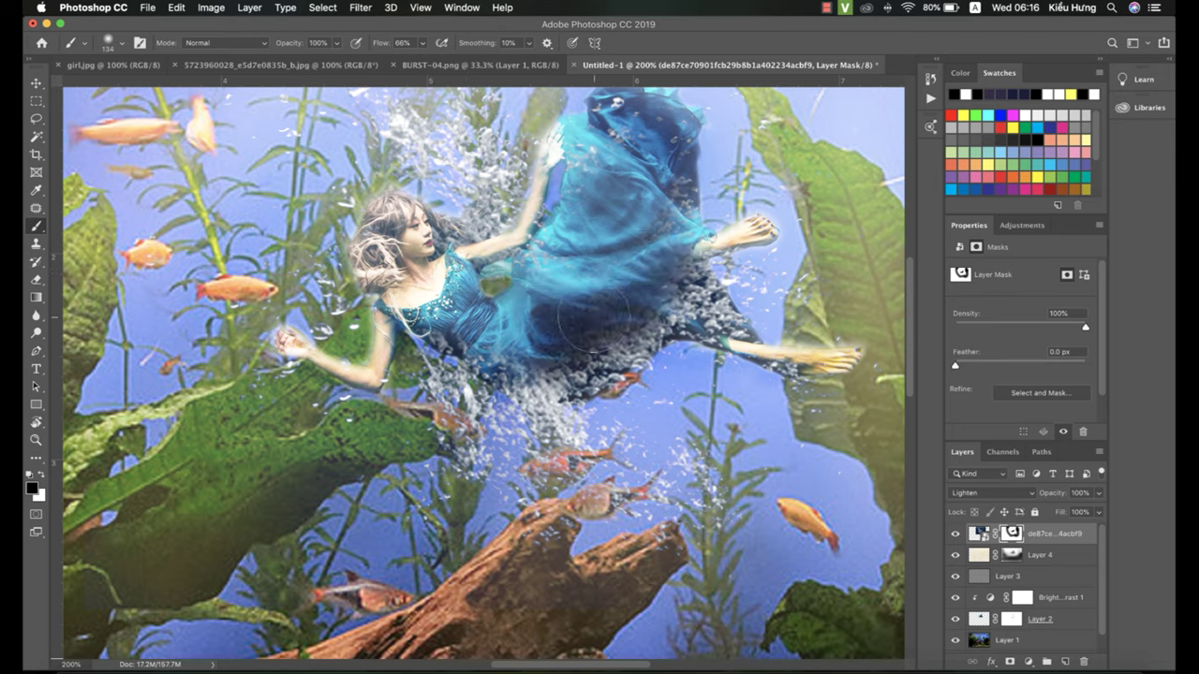
Fade the bubbles along the dress hem, around the feet and beside her arms with the brush at 40% opacity
{"action": "key", "text": "4"}
{"action": "mouse_move", "coordinate": [647, 295]}
{"action": "left_mouse_down"}
{"action": "mouse_move", "coordinate": [567, 379]}
{"action": "mouse_move", "coordinate": [646, 324]}
{"action": "left_mouse_up"}
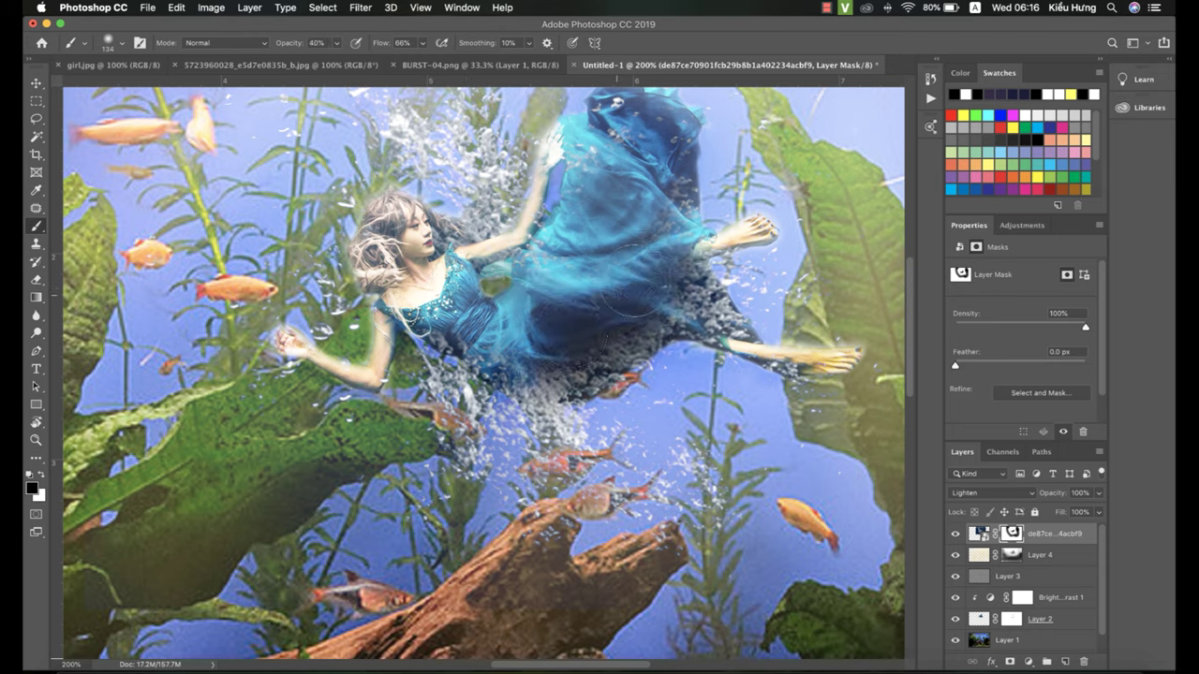
{"action": "left_click_drag", "start_coordinate": [709, 290], "coordinate": [781, 284]}
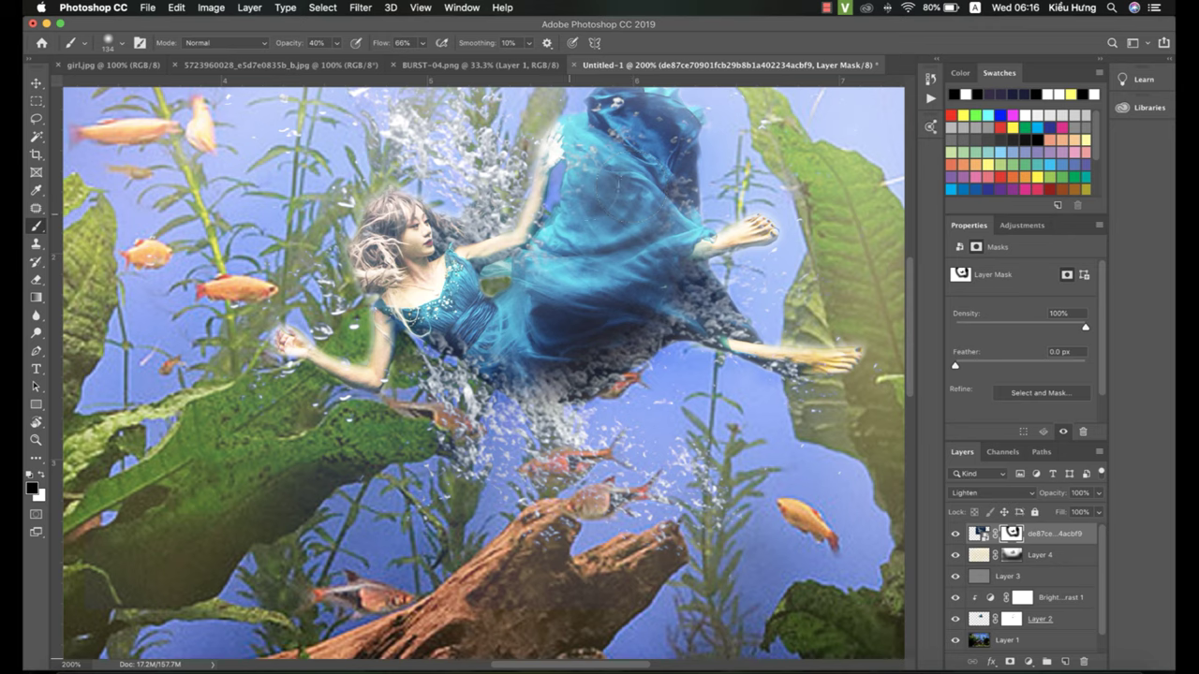
{"action": "mouse_move", "coordinate": [477, 230]}
{"action": "left_mouse_down"}
{"action": "mouse_move", "coordinate": [506, 182]}
{"action": "mouse_move", "coordinate": [530, 216]}
{"action": "left_mouse_up"}
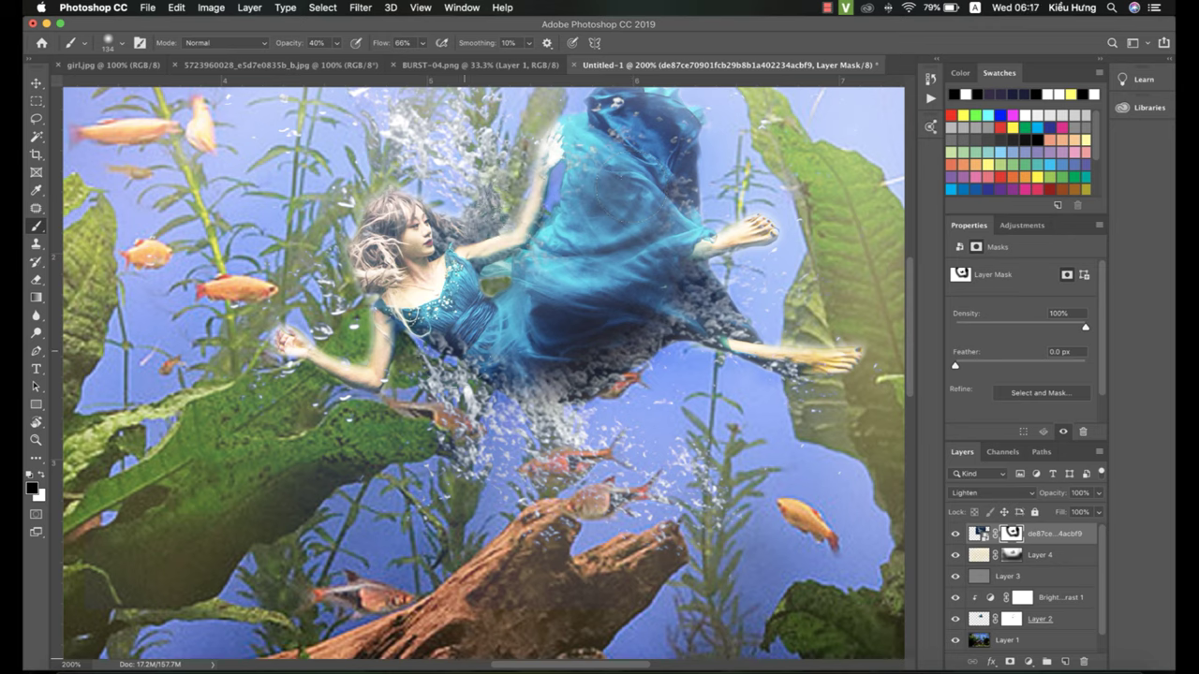
{"action": "mouse_move", "coordinate": [464, 384]}
{"action": "left_mouse_down"}
{"action": "mouse_move", "coordinate": [580, 369]}
{"action": "mouse_move", "coordinate": [716, 300]}
{"action": "mouse_move", "coordinate": [756, 337]}
{"action": "mouse_move", "coordinate": [530, 358]}
{"action": "mouse_move", "coordinate": [529, 375]}
{"action": "mouse_move", "coordinate": [409, 305]}
{"action": "left_mouse_up"}
Mask out the leftover bubbles along the dress's lower edge and above her head with the brush at 80% opacity
{"action": "key", "text": "8"}
{"action": "mouse_move", "coordinate": [532, 349]}
{"action": "left_mouse_down"}
{"action": "mouse_move", "coordinate": [515, 412]}
{"action": "mouse_move", "coordinate": [586, 445]}
{"action": "mouse_move", "coordinate": [590, 379]}
{"action": "mouse_move", "coordinate": [719, 376]}
{"action": "left_mouse_up"}
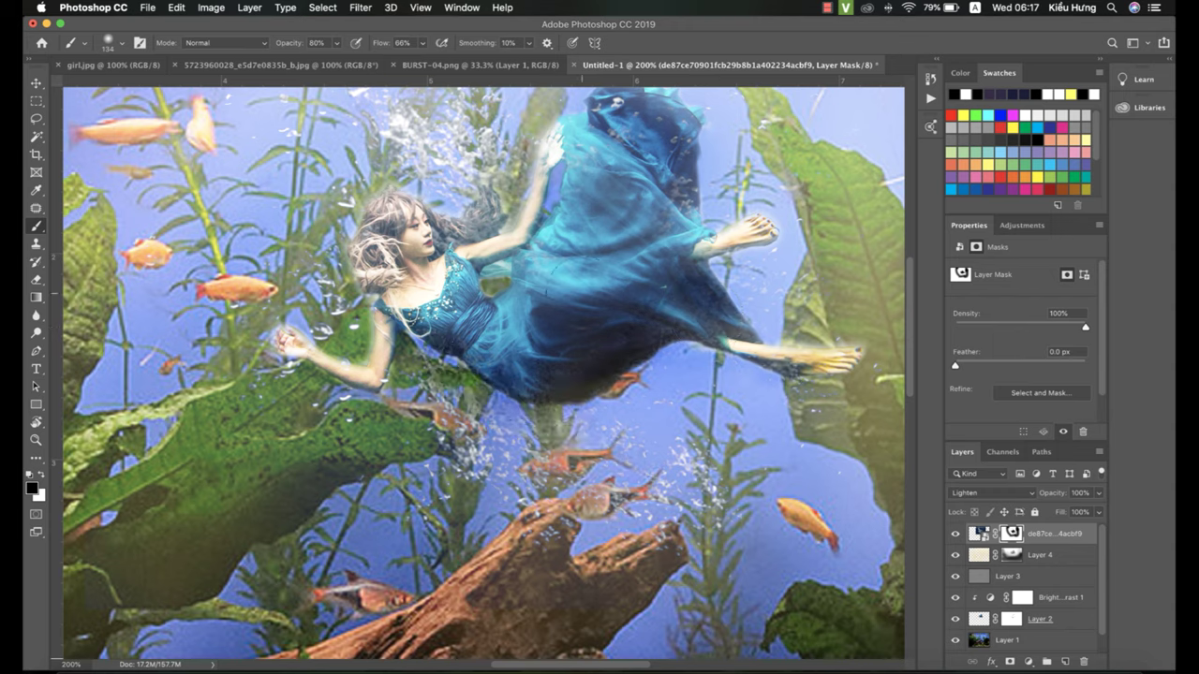
{"action": "scroll", "coordinate": [583, 268], "scroll_direction": "up", "scroll_amount": 5}
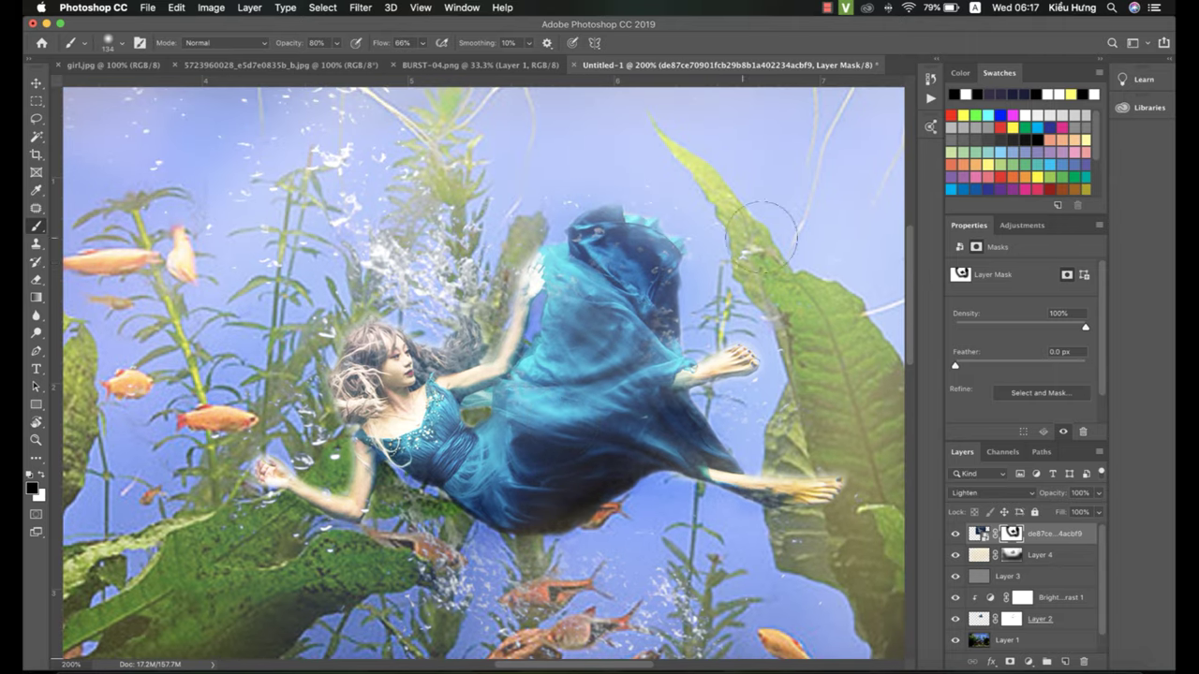
{"action": "left_click_drag", "start_coordinate": [381, 270], "coordinate": [443, 316]}
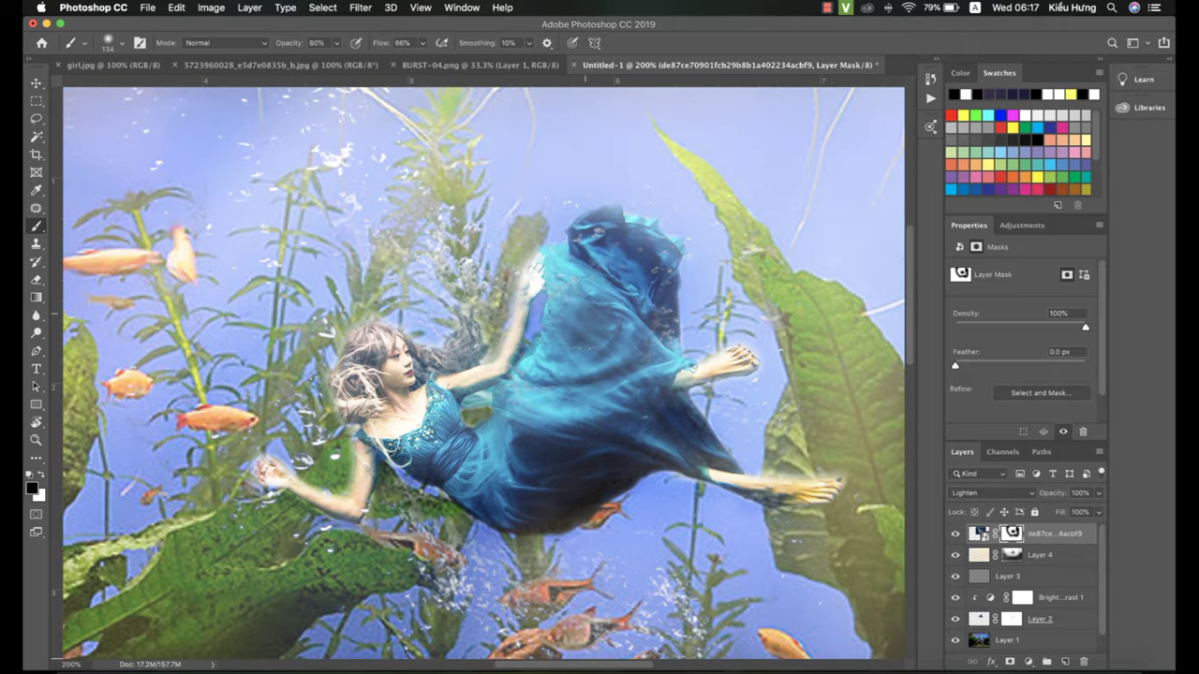
{"action": "key", "text": "super+minus"}
{"action": "key", "text": "super+minus"}
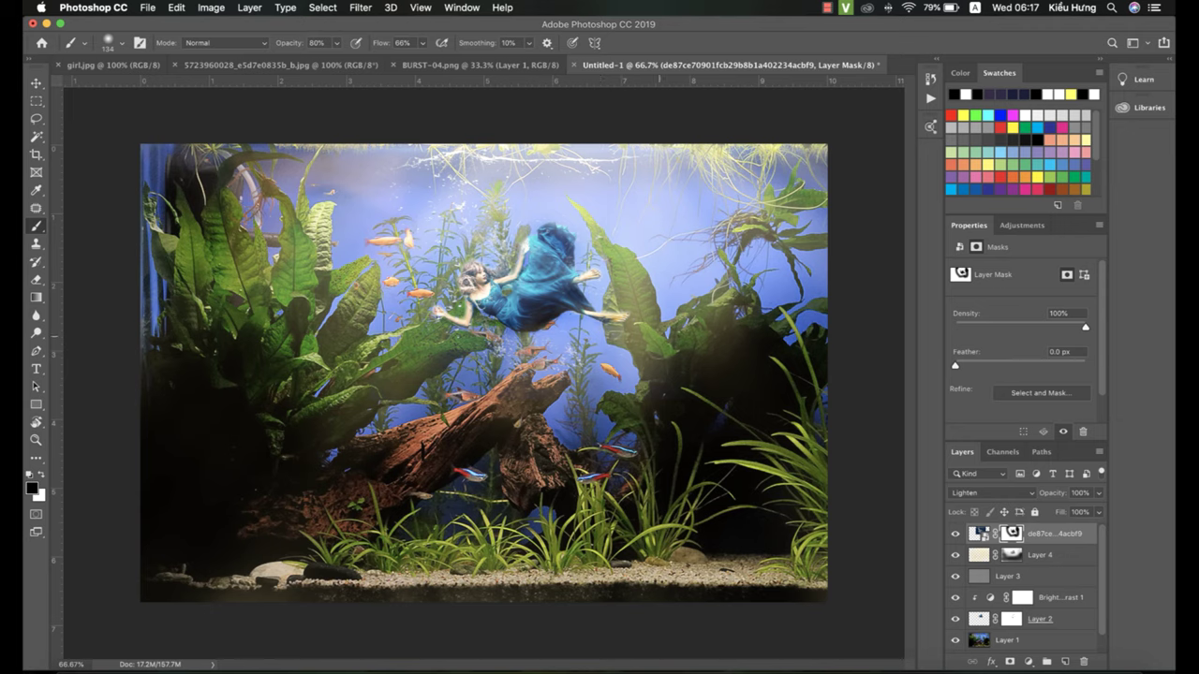
On Layer 4's mask, reduce the light overlay across the woman with a 213 px black brush at 80% opacity
{"action": "left_click", "coordinate": [1012, 555]}
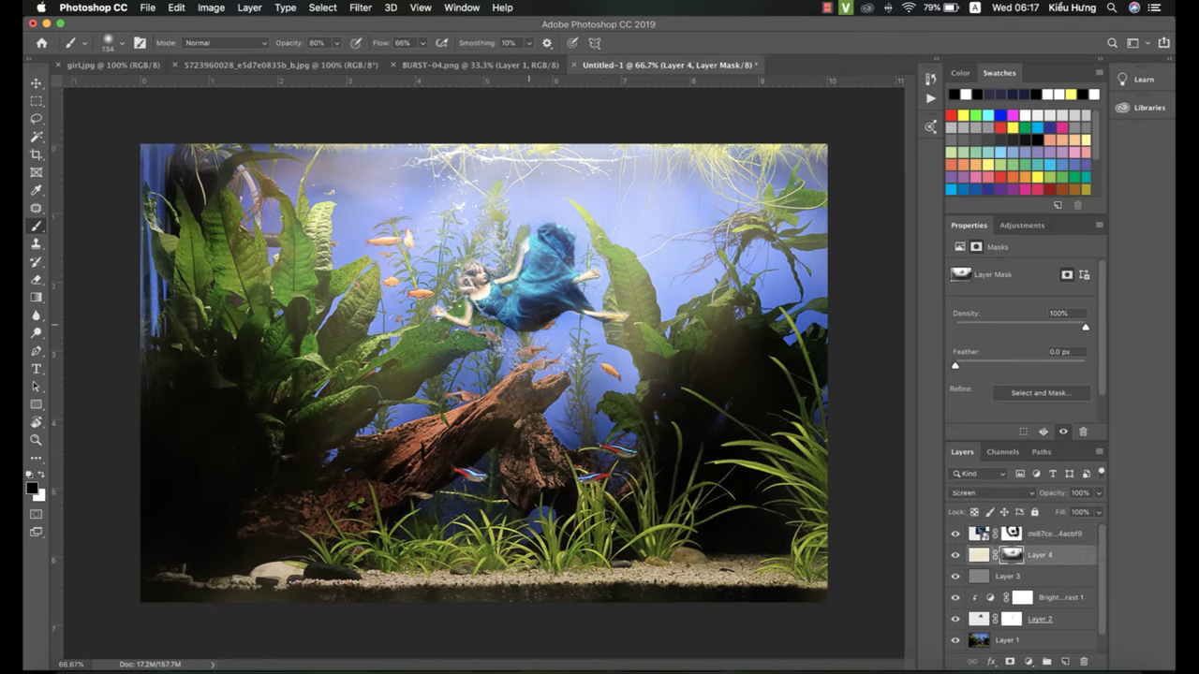
{"action": "key", "text": "bracketright"}
{"action": "key", "text": "bracketright"}
{"action": "key", "text": "bracketright"}
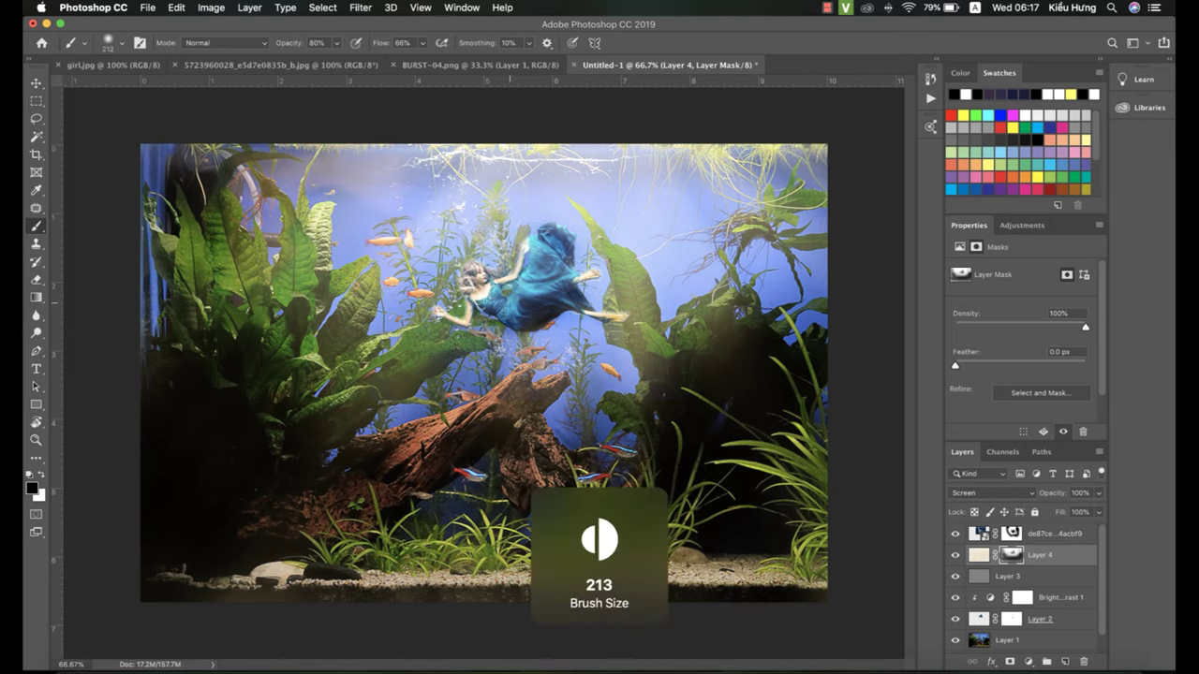
{"action": "left_click_drag", "start_coordinate": [476, 283], "coordinate": [559, 277]}
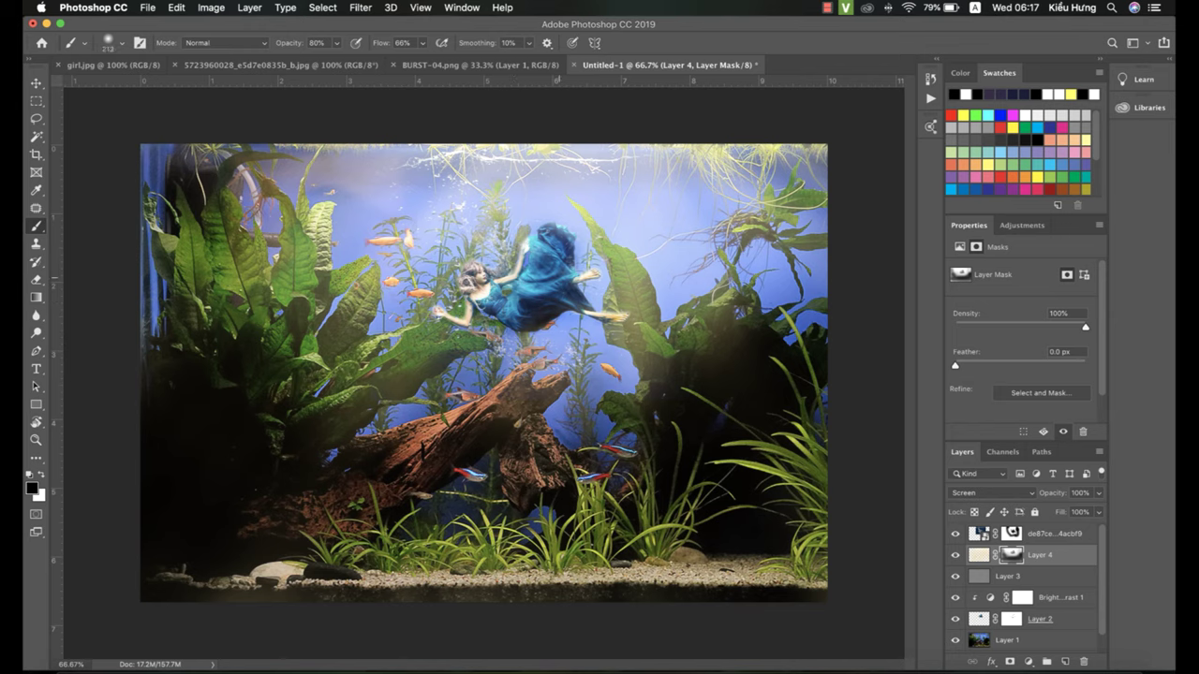
{"action": "left_click_drag", "start_coordinate": [458, 283], "coordinate": [433, 318]}
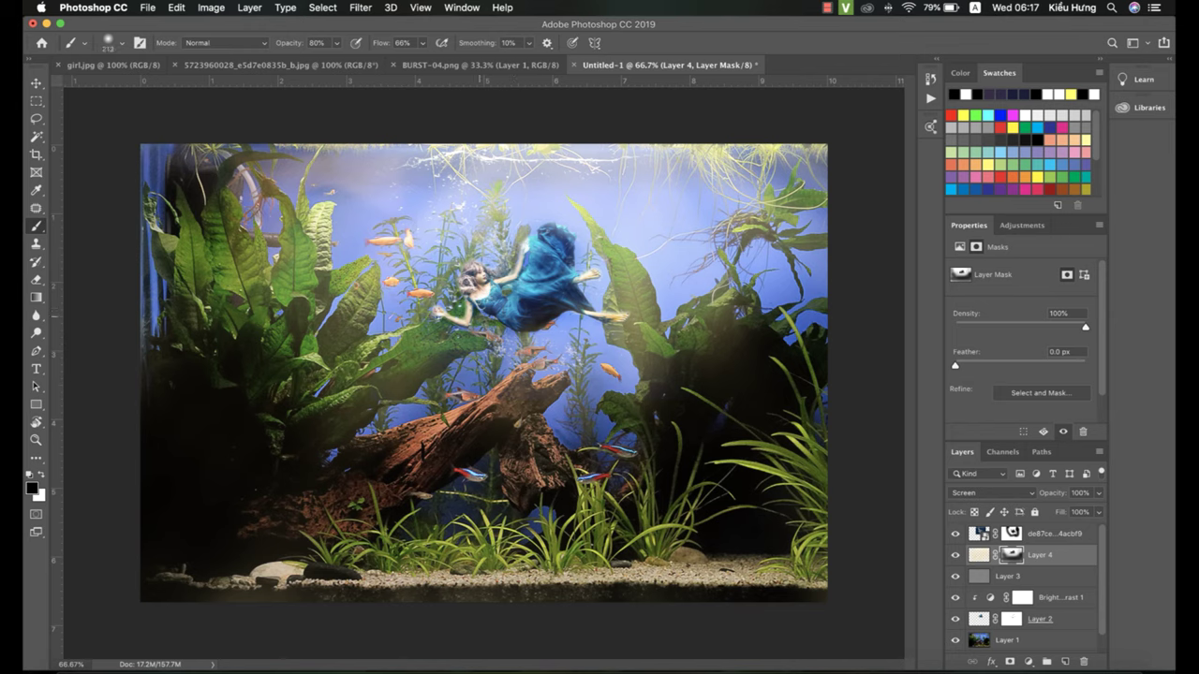
Soften the light overlay around the dress and over the plants on both sides, with the mask brush at 50% opacity
{"action": "mouse_move", "coordinate": [530, 309]}
{"action": "left_mouse_down"}
{"action": "mouse_move", "coordinate": [658, 295]}
{"action": "mouse_move", "coordinate": [614, 259]}
{"action": "left_mouse_up"}
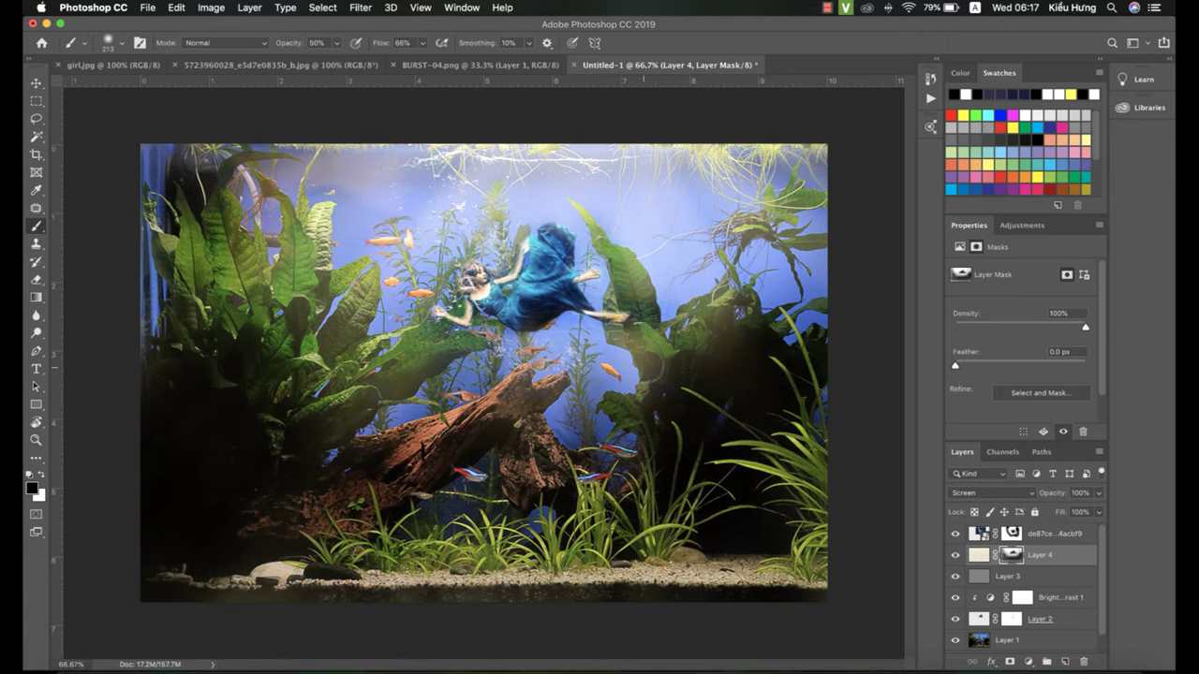
{"action": "mouse_move", "coordinate": [648, 361]}
{"action": "left_mouse_down"}
{"action": "mouse_move", "coordinate": [704, 353]}
{"action": "mouse_move", "coordinate": [683, 392]}
{"action": "mouse_move", "coordinate": [625, 397]}
{"action": "left_mouse_up"}
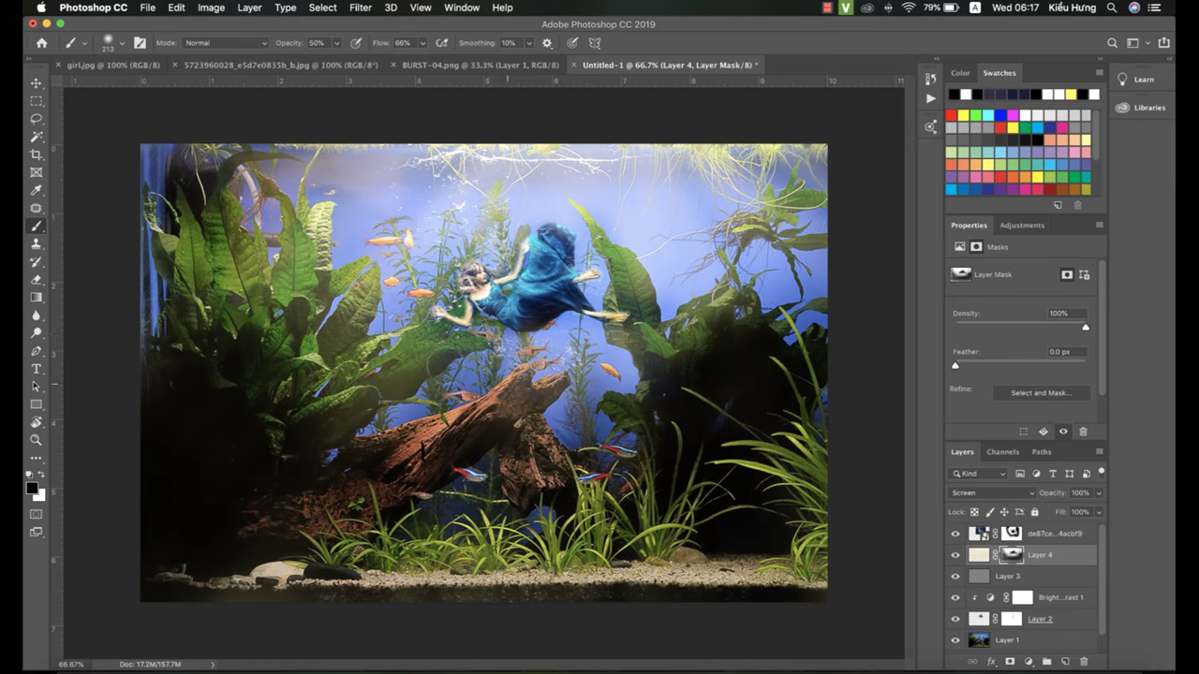
{"action": "mouse_move", "coordinate": [434, 363]}
{"action": "left_mouse_down"}
{"action": "mouse_move", "coordinate": [407, 369]}
{"action": "mouse_move", "coordinate": [363, 336]}
{"action": "mouse_move", "coordinate": [313, 343]}
{"action": "mouse_move", "coordinate": [315, 288]}
{"action": "mouse_move", "coordinate": [308, 348]}
{"action": "mouse_move", "coordinate": [406, 440]}
{"action": "mouse_move", "coordinate": [415, 377]}
{"action": "mouse_move", "coordinate": [337, 281]}
{"action": "mouse_move", "coordinate": [397, 245]}
{"action": "left_mouse_up"}
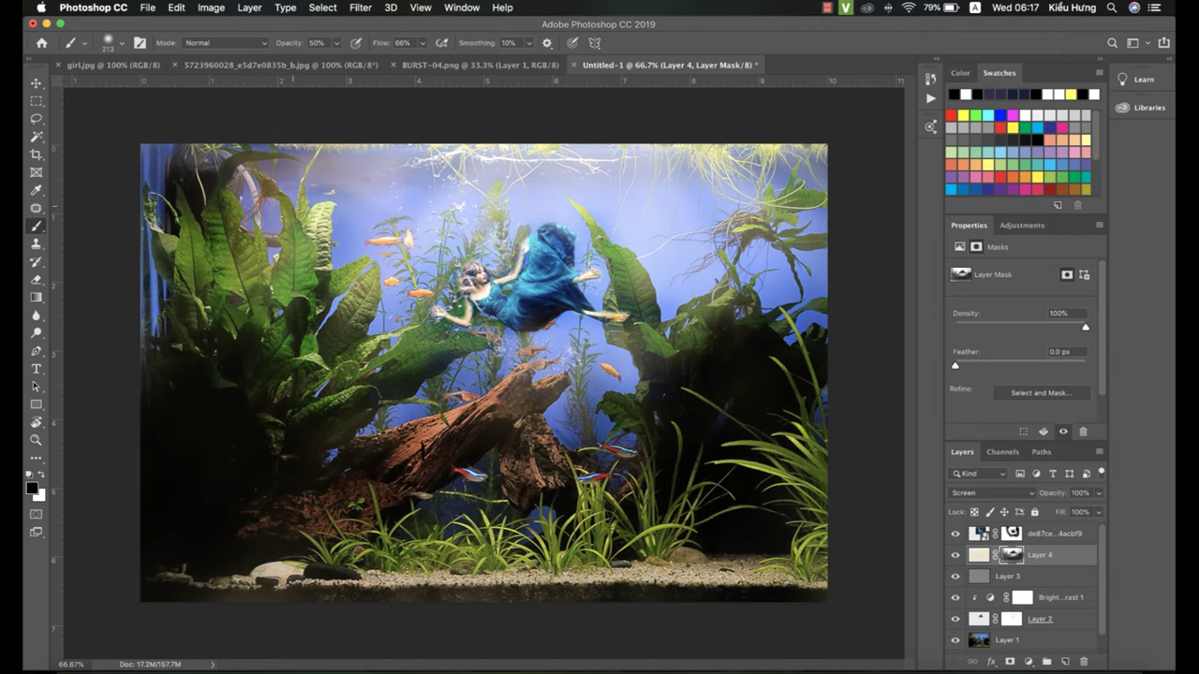
{"action": "mouse_move", "coordinate": [746, 216]}
{"action": "left_mouse_down"}
{"action": "mouse_move", "coordinate": [759, 235]}
{"action": "mouse_move", "coordinate": [791, 243]}
{"action": "mouse_move", "coordinate": [802, 208]}
{"action": "left_mouse_up"}
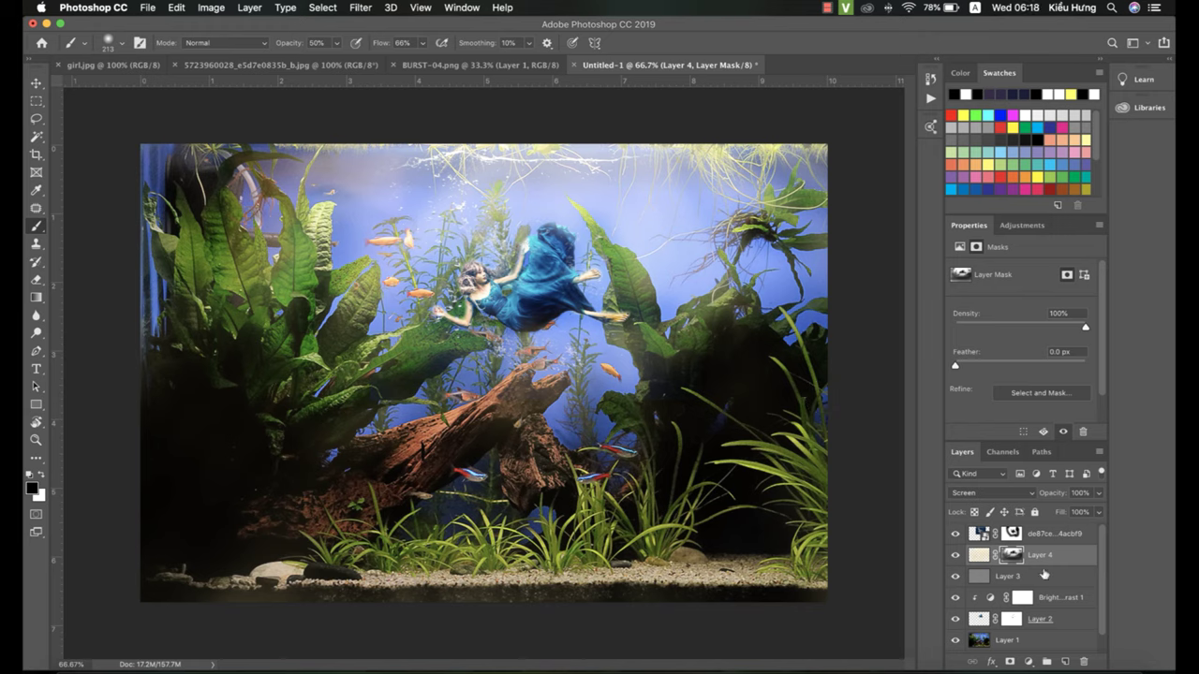
Add a new empty layer above the bubble layer and make white the foreground color
{"action": "left_click", "coordinate": [1053, 535]}
{"action": "left_click", "coordinate": [1065, 661]}
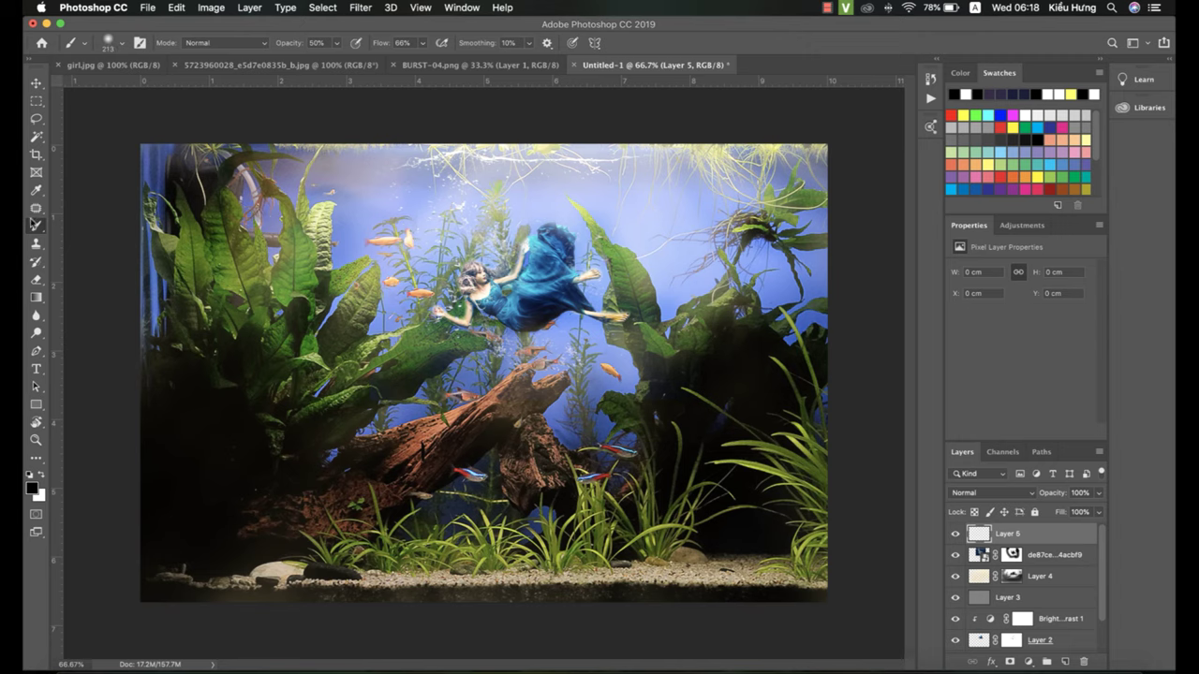
{"action": "left_click", "coordinate": [41, 476]}
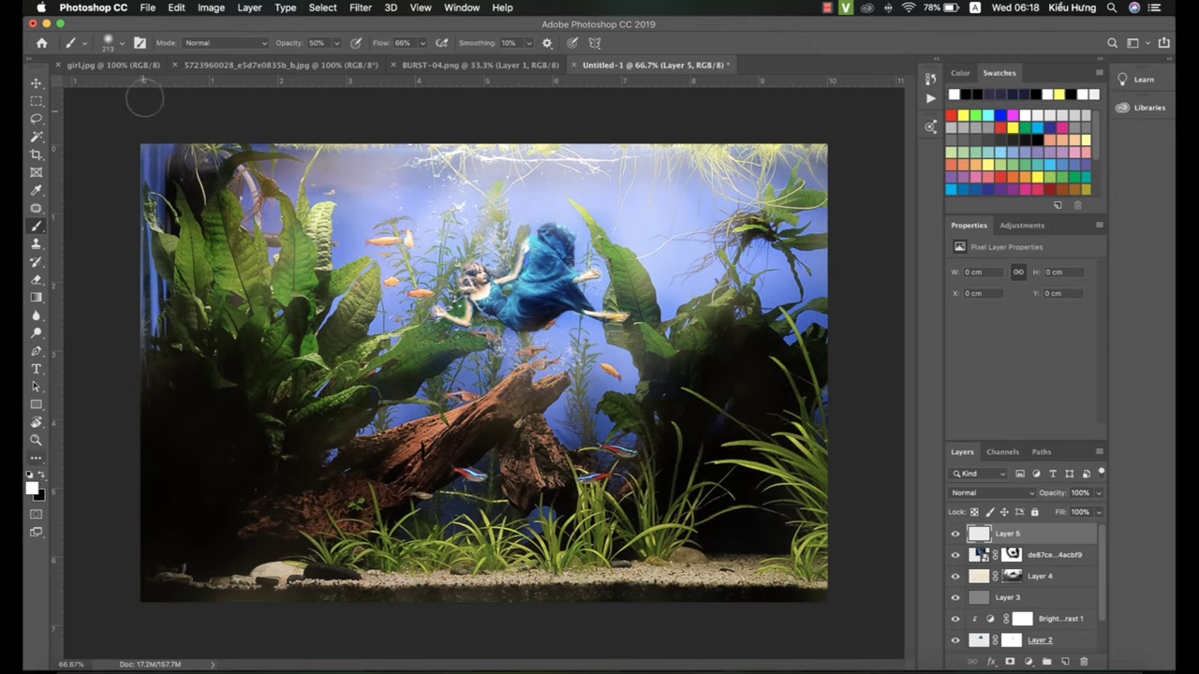
Choose the second splash brush from the Rons Hydro Explosion brush set
{"action": "left_click", "coordinate": [120, 43]}
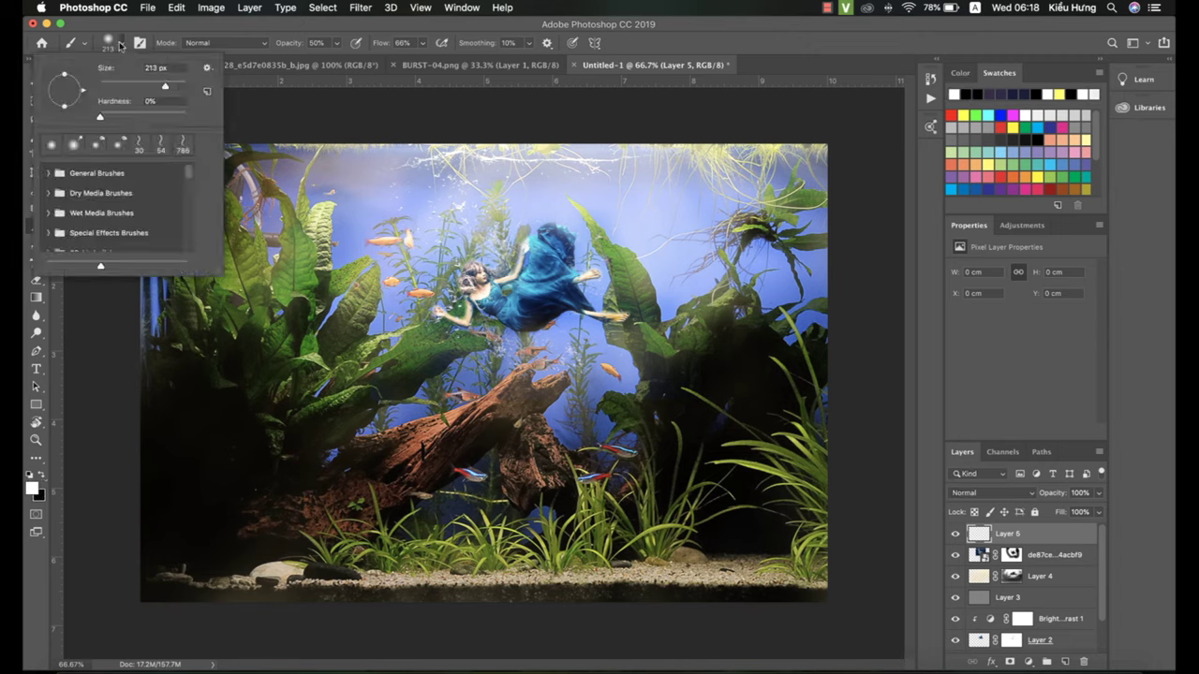
{"action": "scroll", "coordinate": [84, 211], "scroll_direction": "down", "scroll_amount": 3}
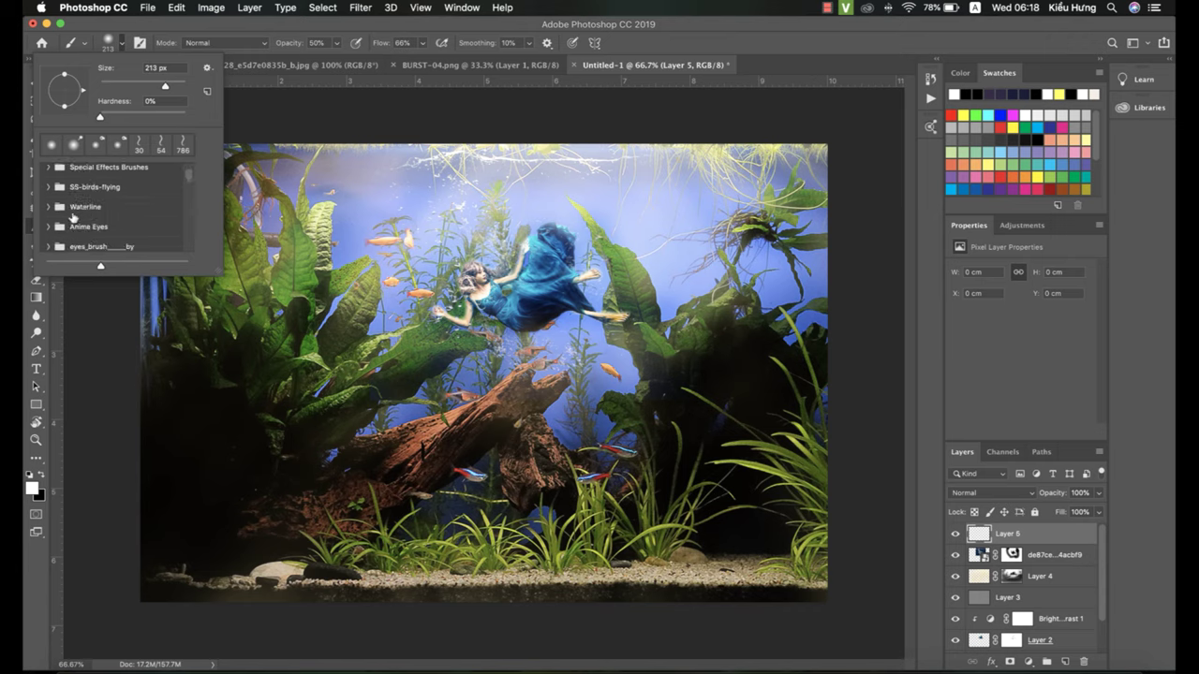
{"action": "scroll", "coordinate": [73, 216], "scroll_direction": "down", "scroll_amount": 6}
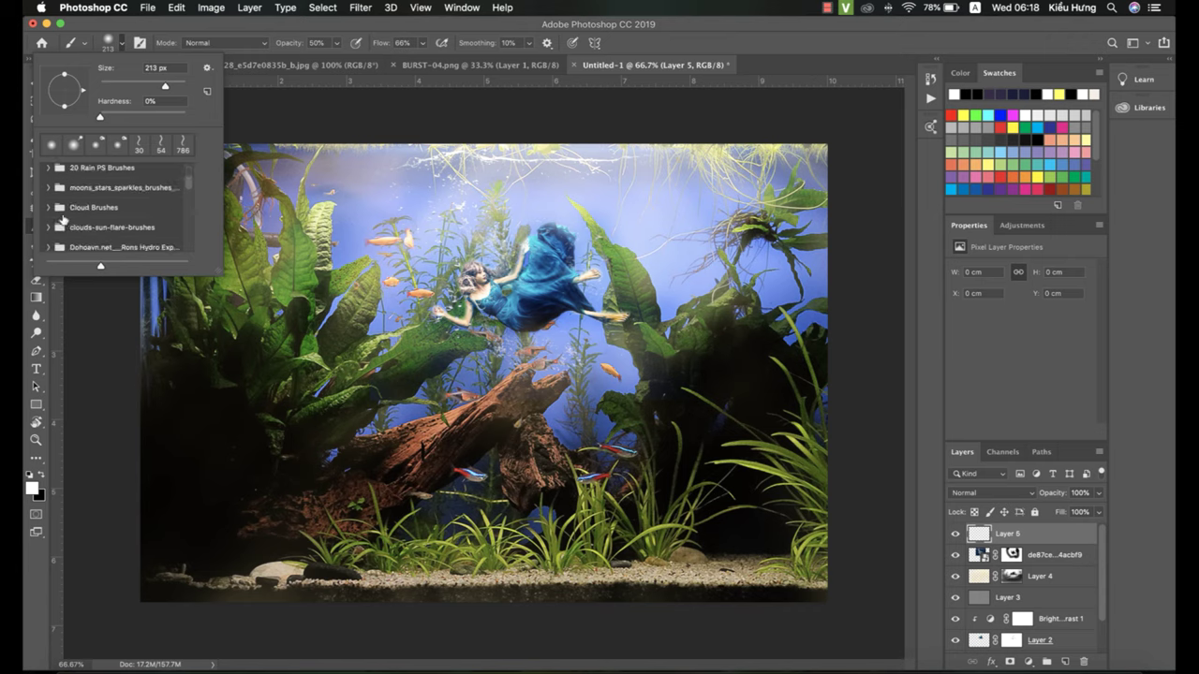
{"action": "scroll", "coordinate": [64, 219], "scroll_direction": "down", "scroll_amount": 3}
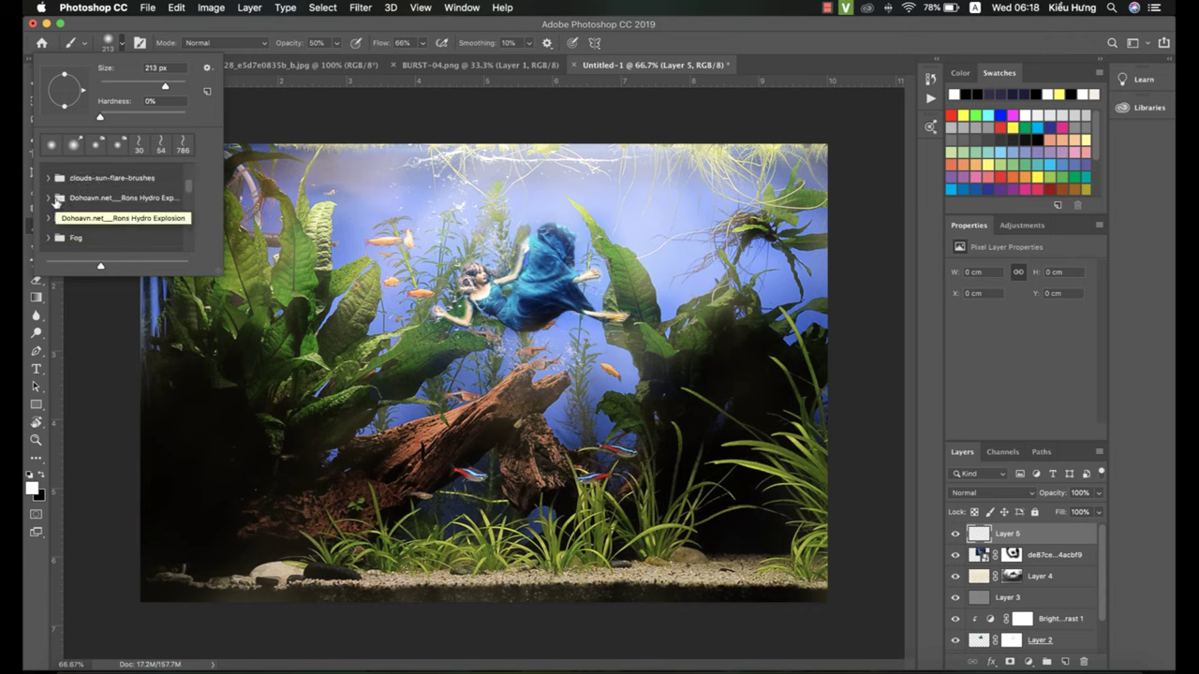
{"action": "left_click", "coordinate": [48, 198]}
{"action": "scroll", "coordinate": [94, 201], "scroll_direction": "down", "scroll_amount": 1}
{"action": "left_click", "coordinate": [107, 196]}
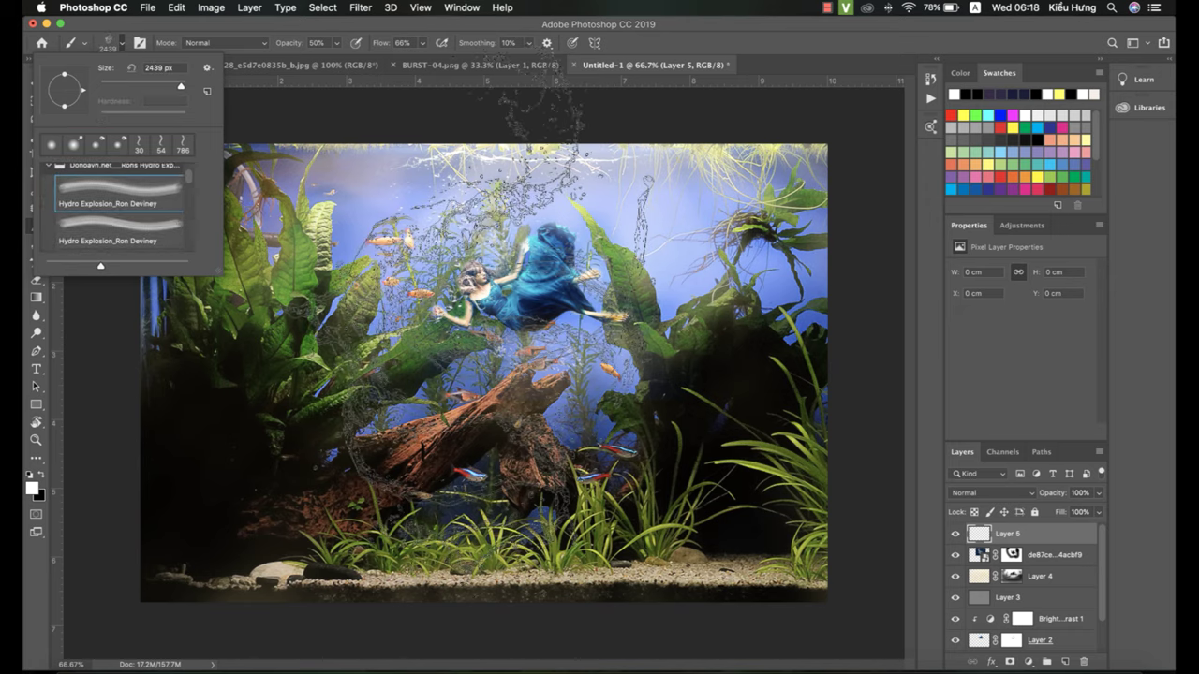
{"action": "left_click", "coordinate": [96, 225]}
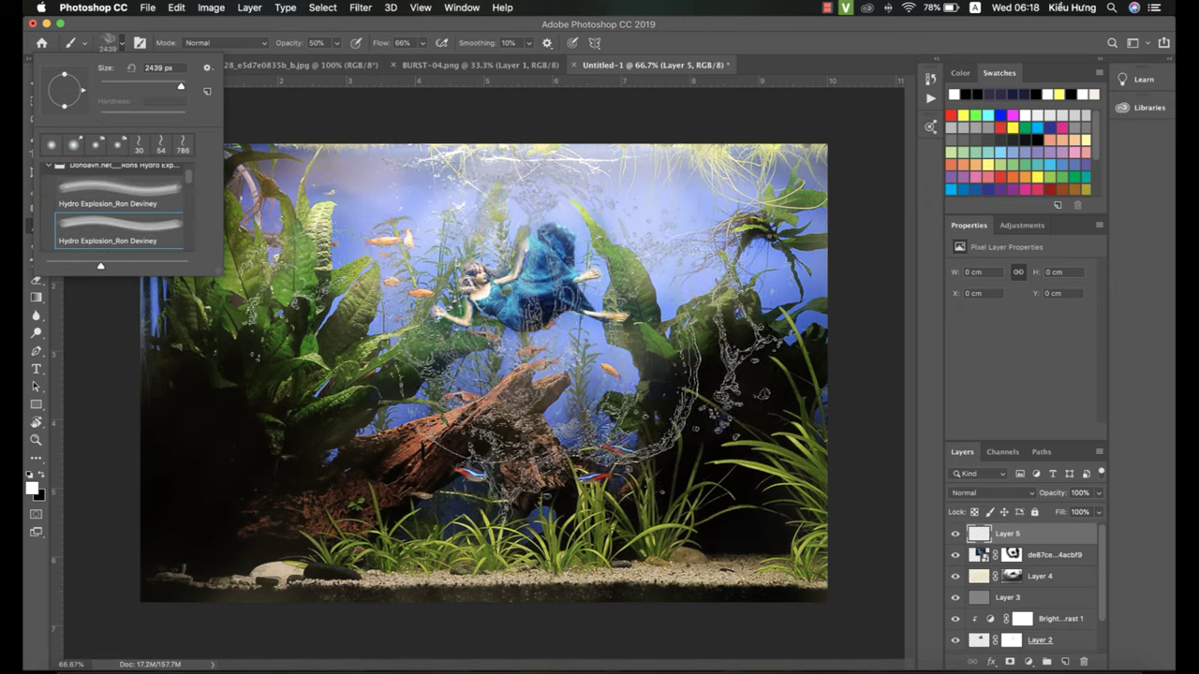
Try stamping a white Hydro Explosion splash over the woman on the new layer, and undo the stamp
{"action": "scroll", "coordinate": [532, 327], "scroll_direction": "down", "scroll_amount": 10}
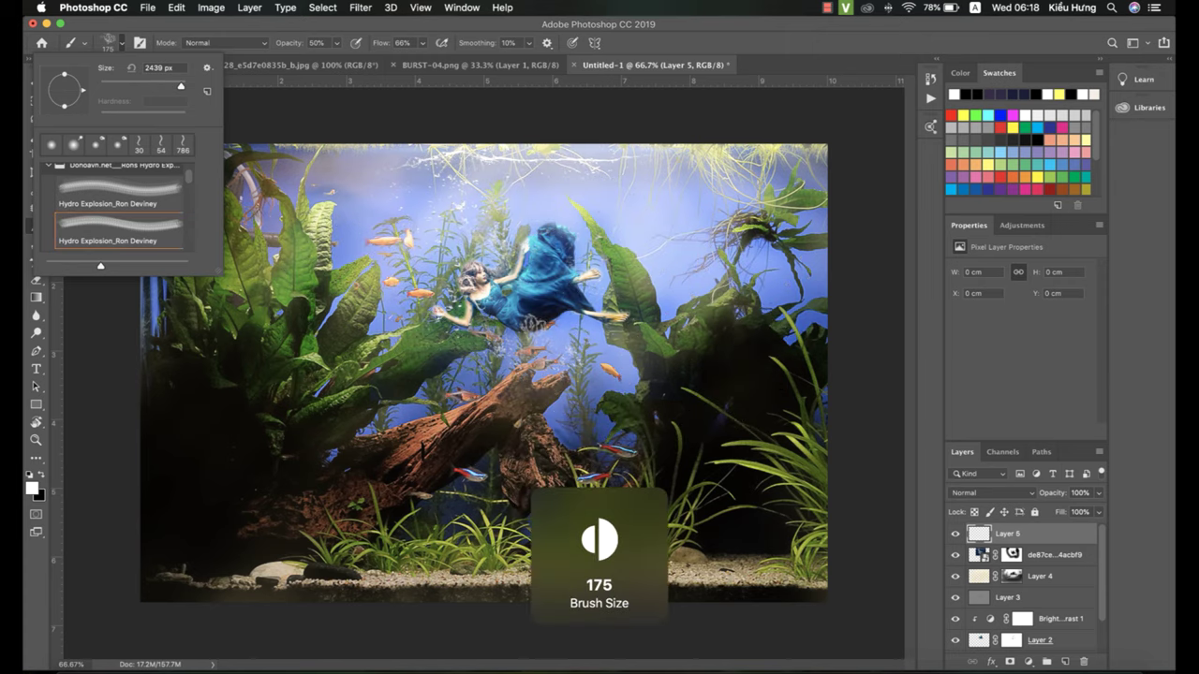
{"action": "scroll", "coordinate": [533, 320], "scroll_direction": "up", "scroll_amount": 8}
{"action": "key", "text": "bracketright"}
{"action": "key", "text": "bracketright"}
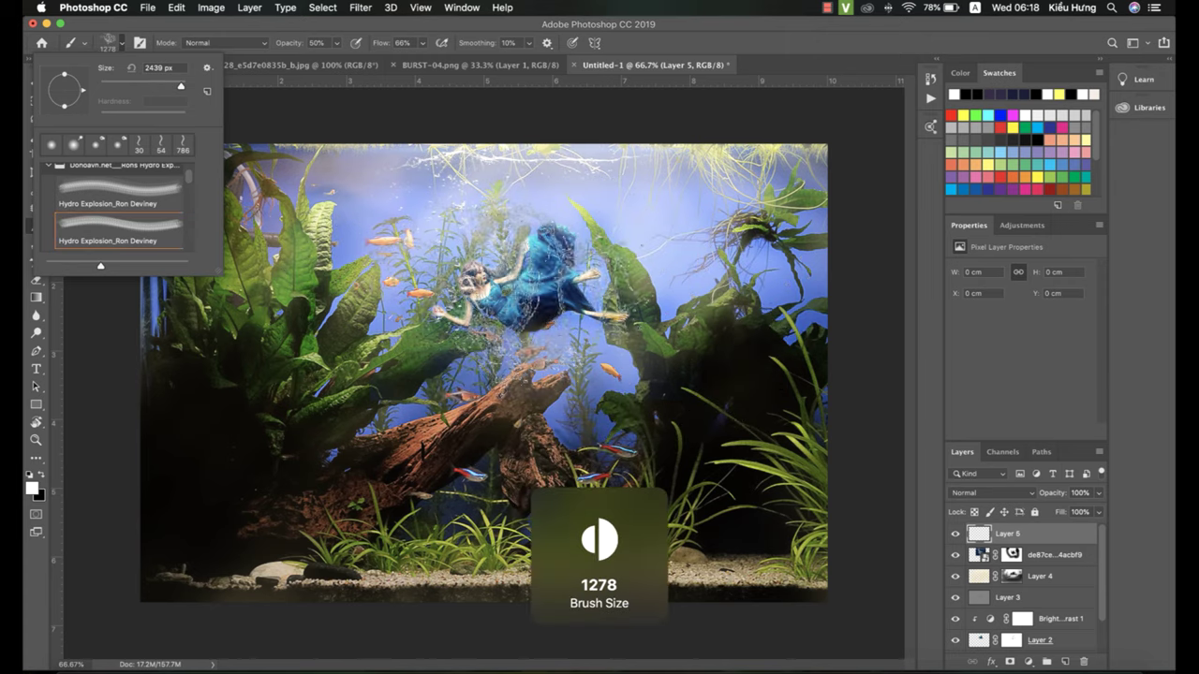
{"action": "left_click", "coordinate": [514, 298]}
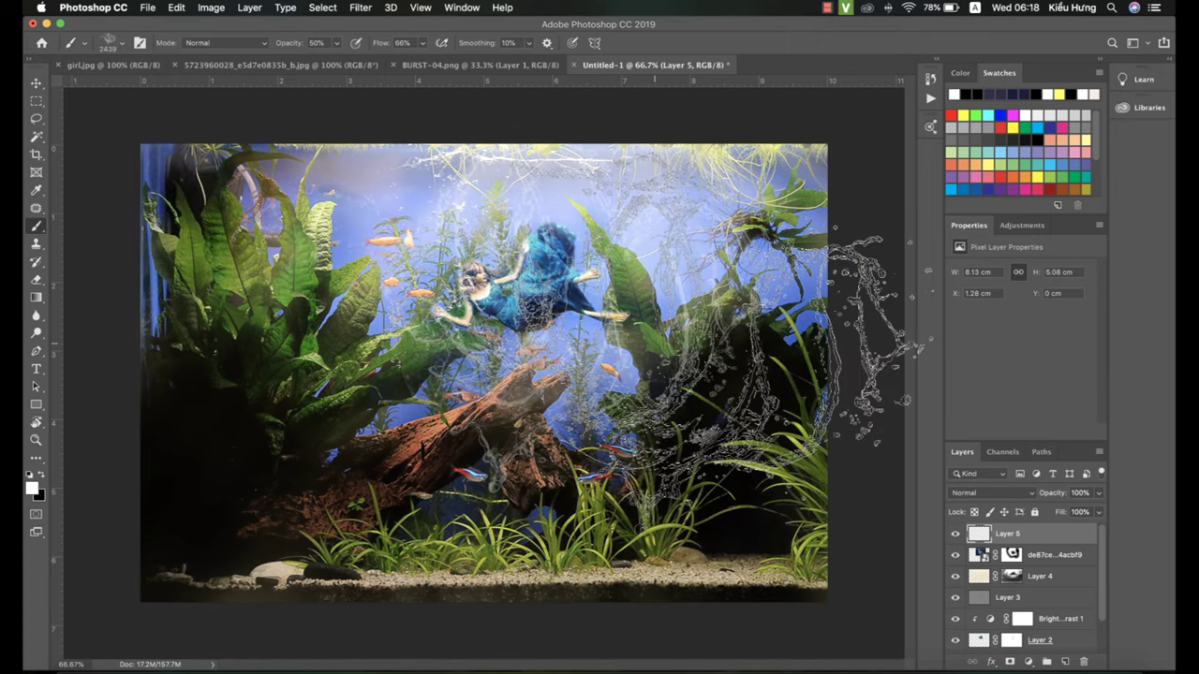
{"action": "key", "text": "super+t"}
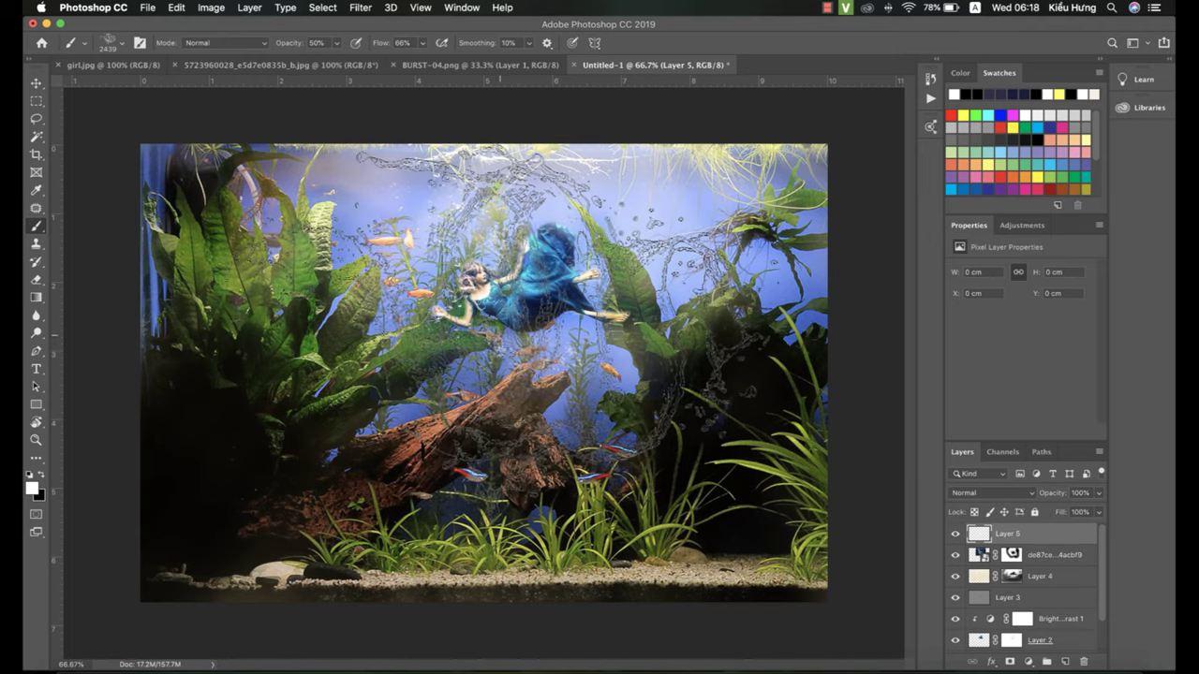
Resize the splash brush to 1356 px and set its opacity and flow to 100%
{"action": "scroll", "coordinate": [513, 309], "scroll_direction": "down", "scroll_amount": 7}
{"action": "scroll", "coordinate": [496, 305], "scroll_direction": "up", "scroll_amount": 4}
{"action": "key", "text": "bracketright"}
{"action": "key", "text": "bracketleft"}
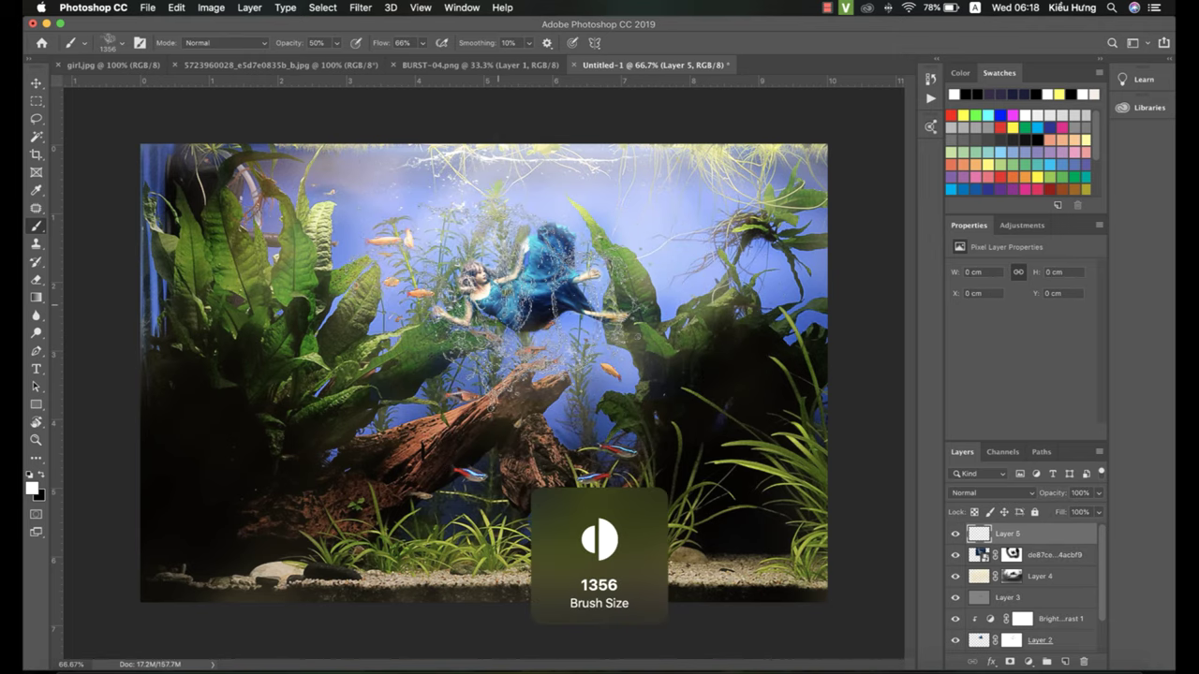
{"action": "left_click", "coordinate": [336, 42]}
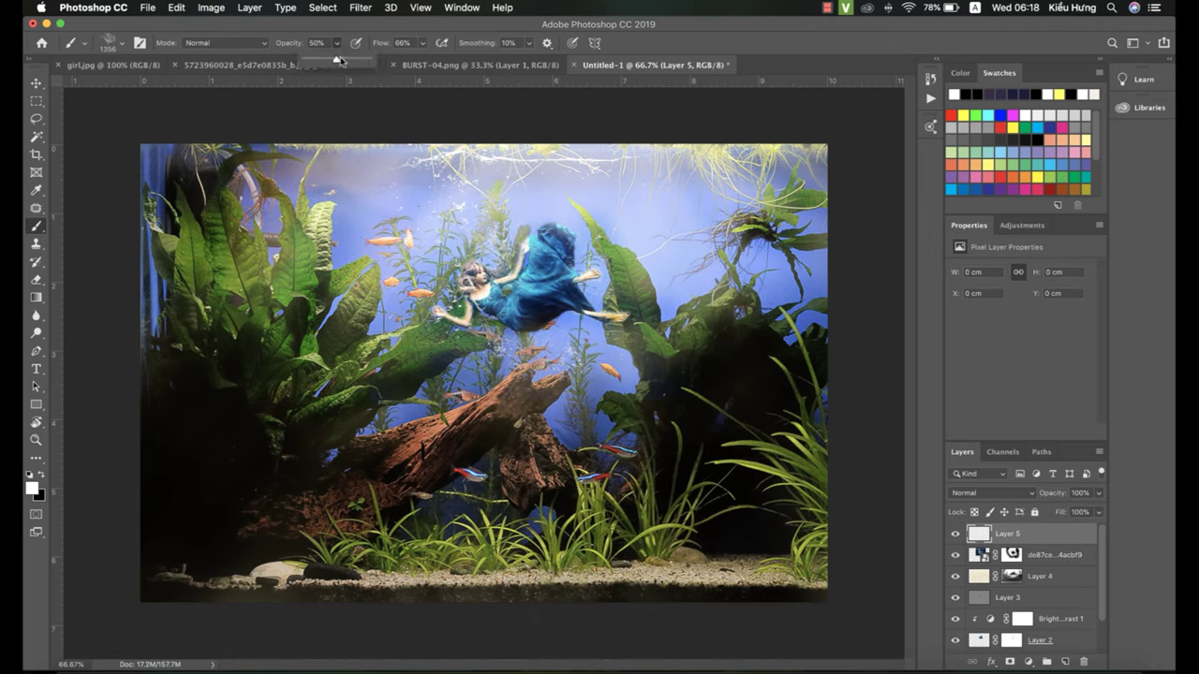
{"action": "left_click", "coordinate": [423, 43]}
{"action": "left_click_drag", "start_coordinate": [422, 60], "coordinate": [444, 59]}
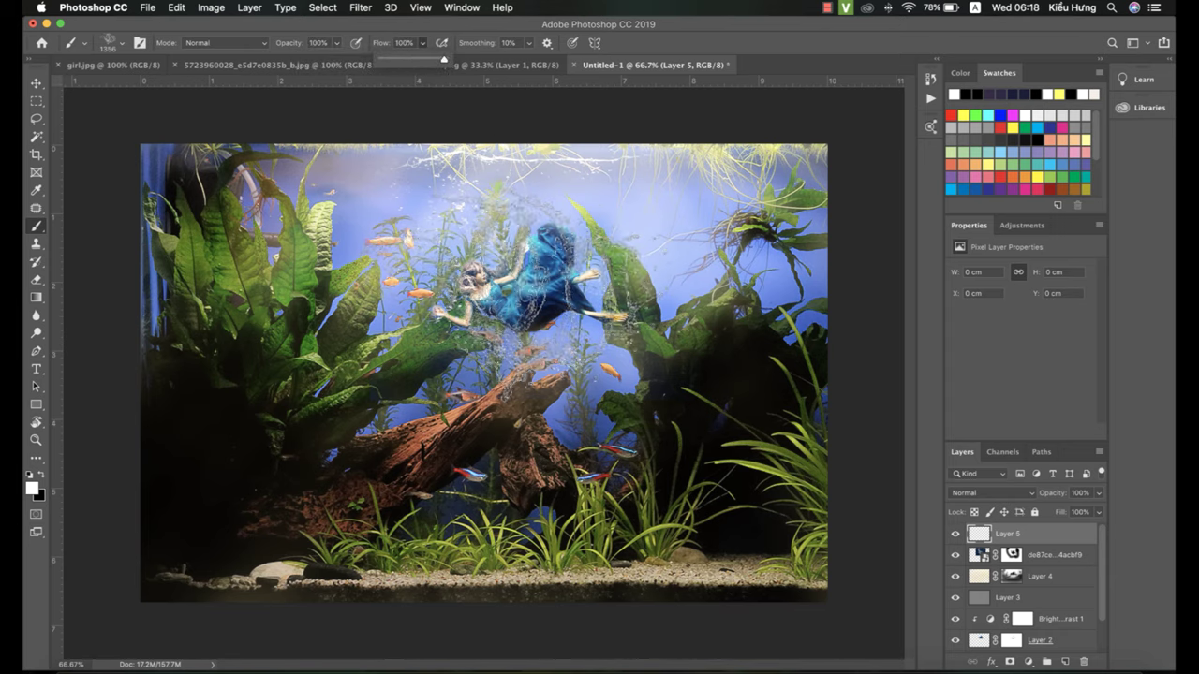
Stamp a white splash around the woman, undo it, and stamp it again slightly farther left
{"action": "left_click", "coordinate": [541, 299]}
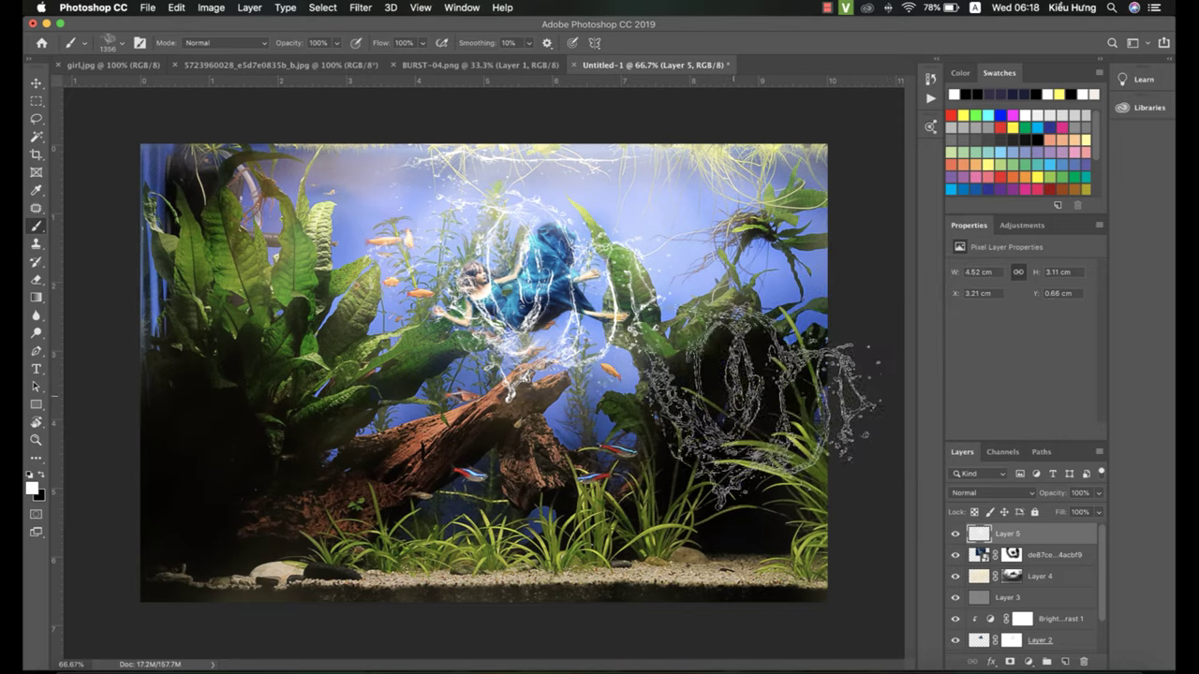
{"action": "key", "text": "super+z"}
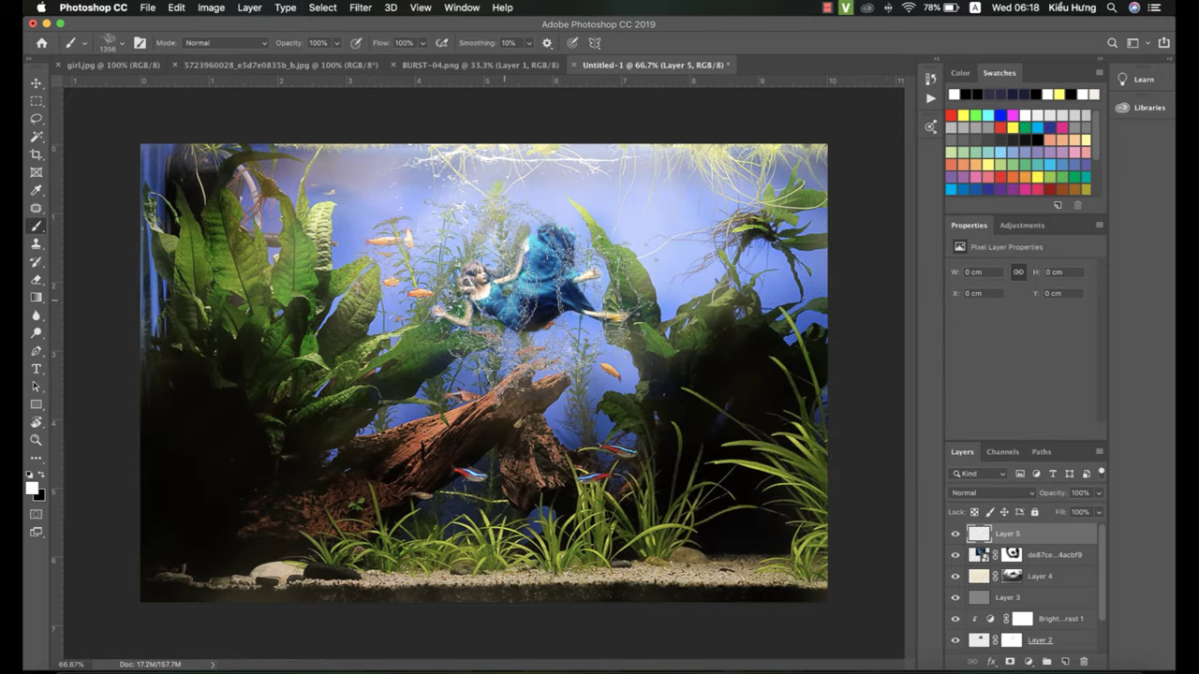
{"action": "left_click", "coordinate": [539, 289]}
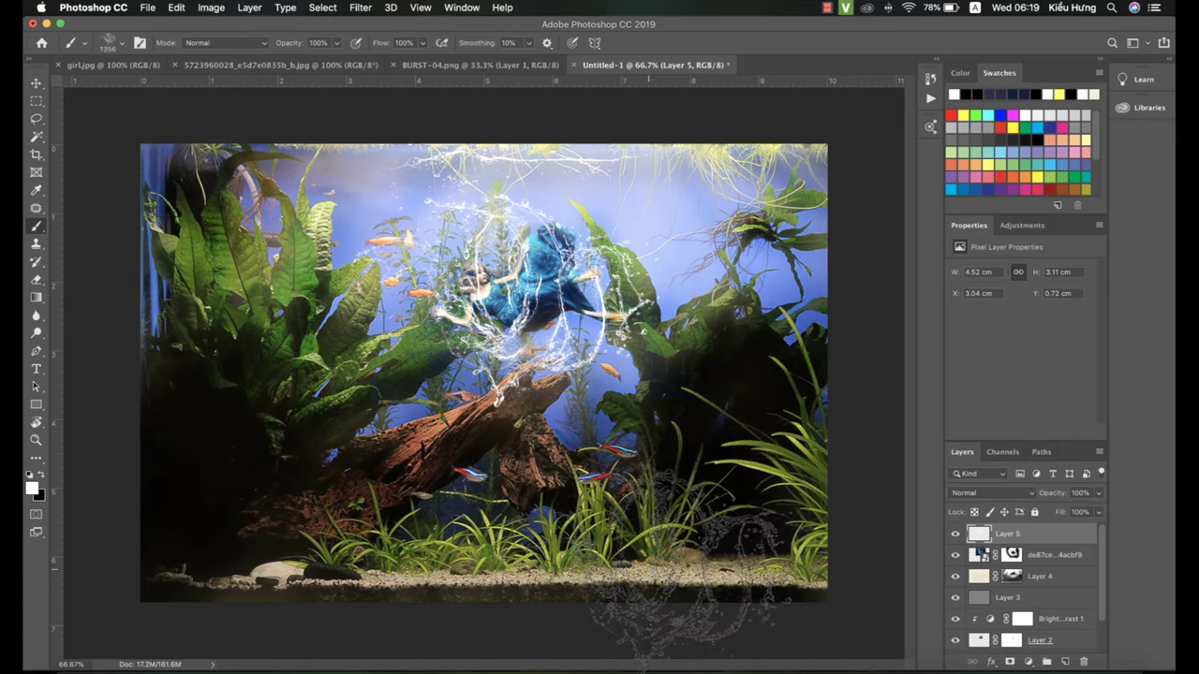
Set the splash layer's blend mode to Screen and its opacity to 64%
{"action": "left_click", "coordinate": [1098, 494]}
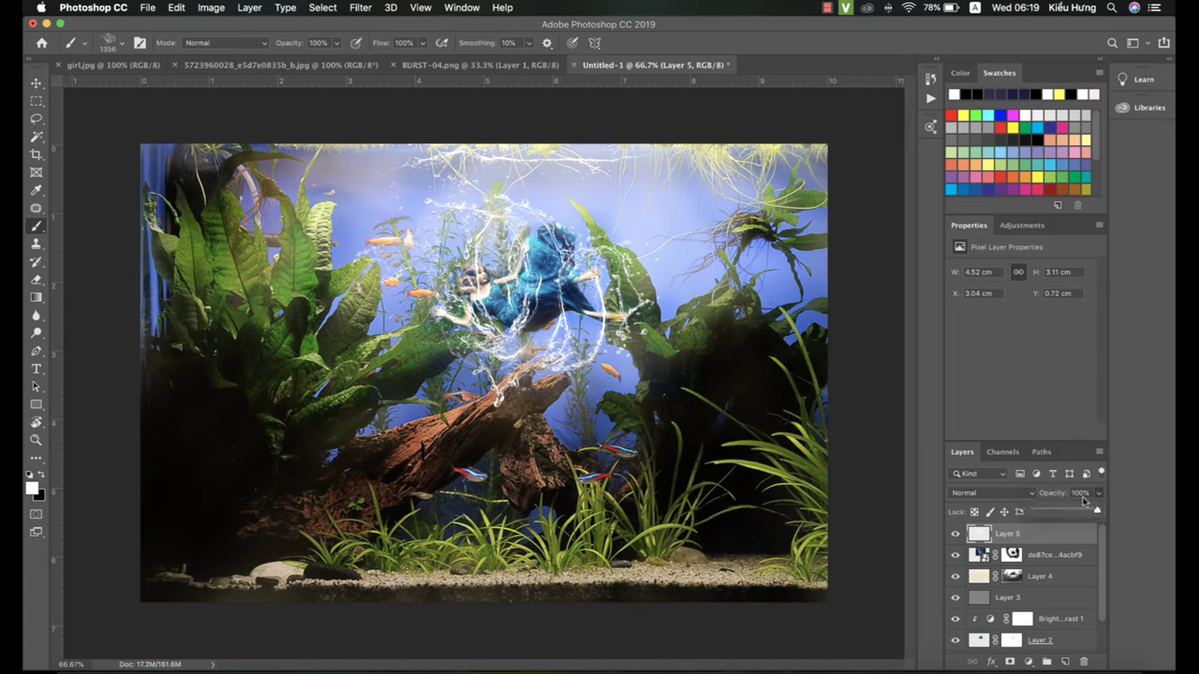
{"action": "left_click", "coordinate": [1030, 493]}
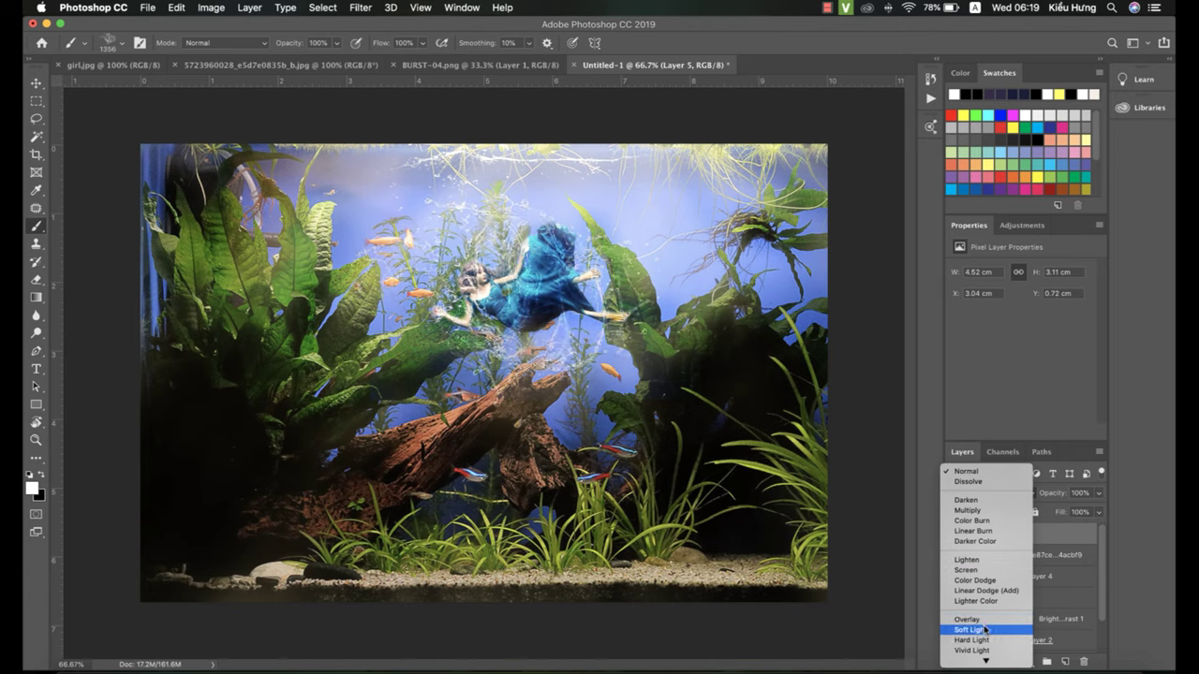
{"action": "left_click", "coordinate": [986, 571]}
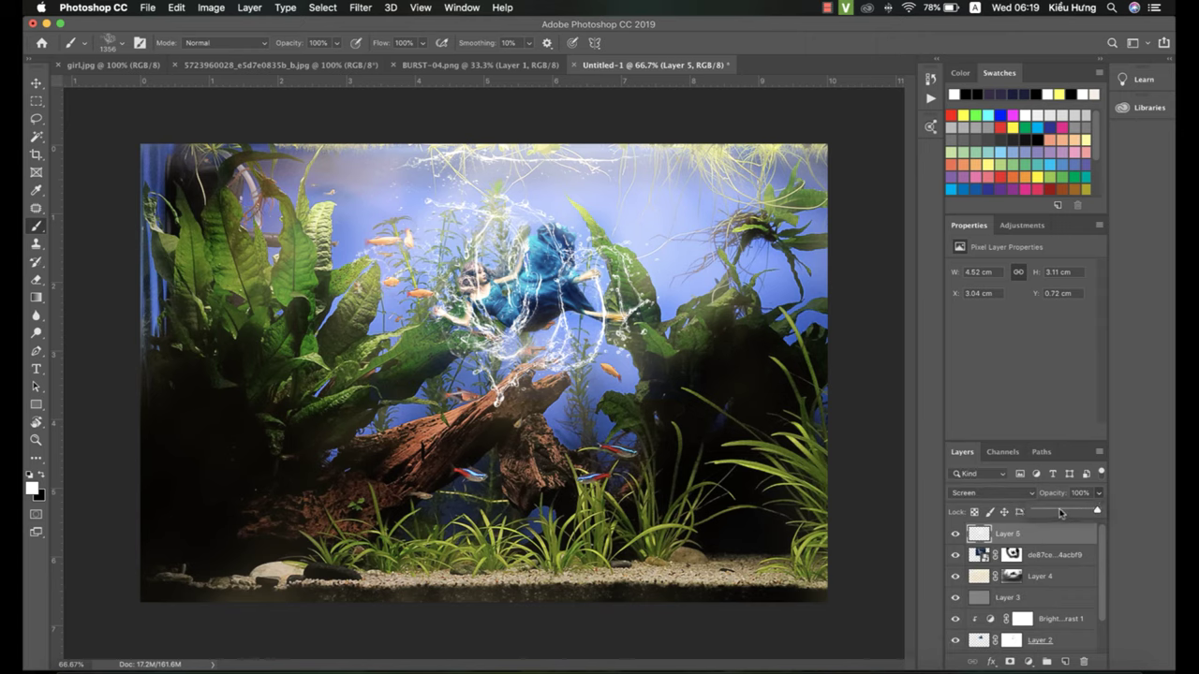
{"action": "left_click_drag", "start_coordinate": [1060, 512], "coordinate": [1074, 512]}
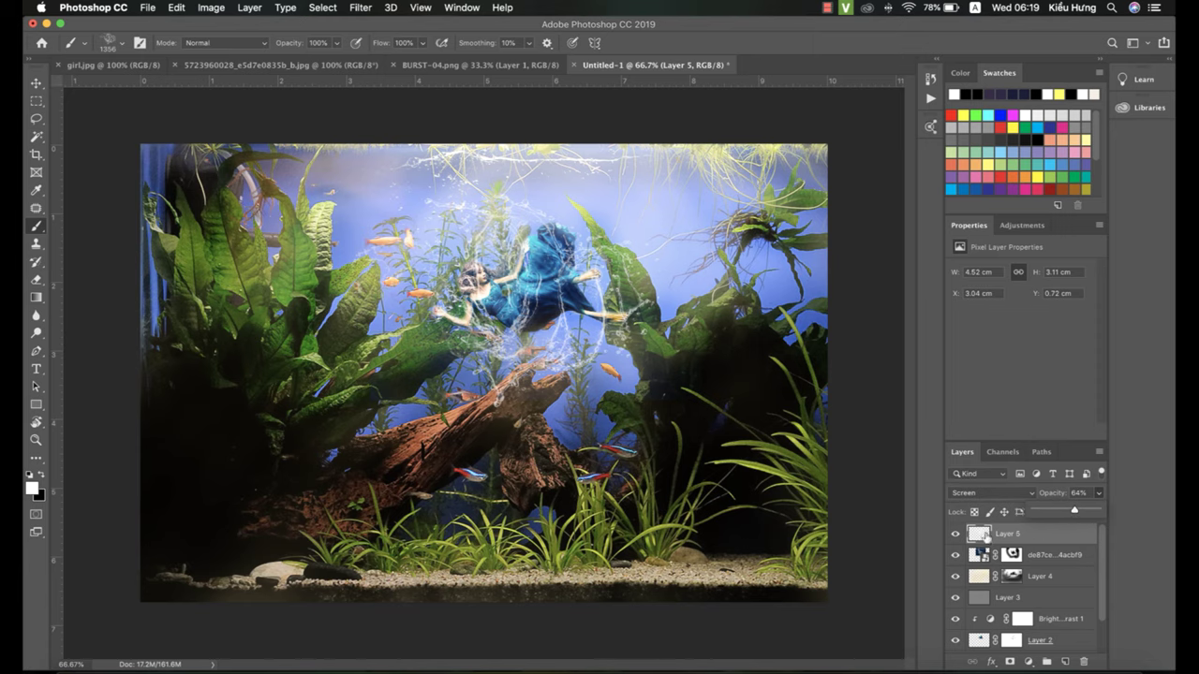
Add a layer mask to the splash layer and choose a soft round brush with black as the foreground color
{"action": "left_click", "coordinate": [1007, 659]}
{"action": "key", "text": "x"}
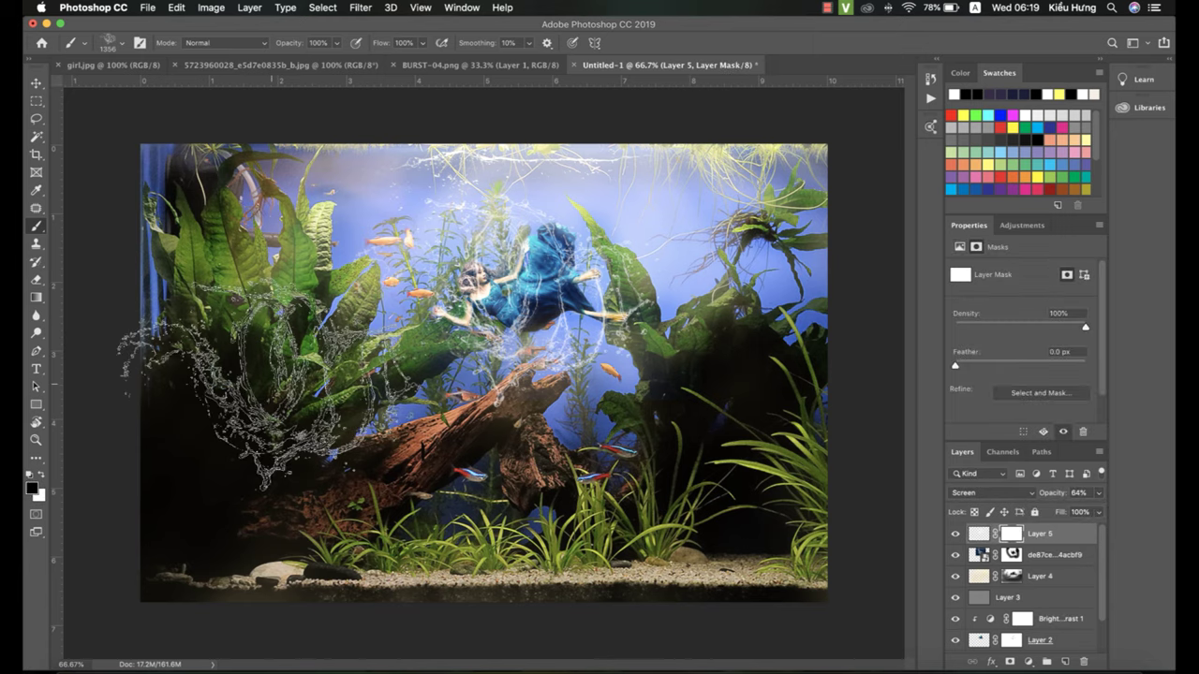
{"action": "left_click", "coordinate": [112, 42]}
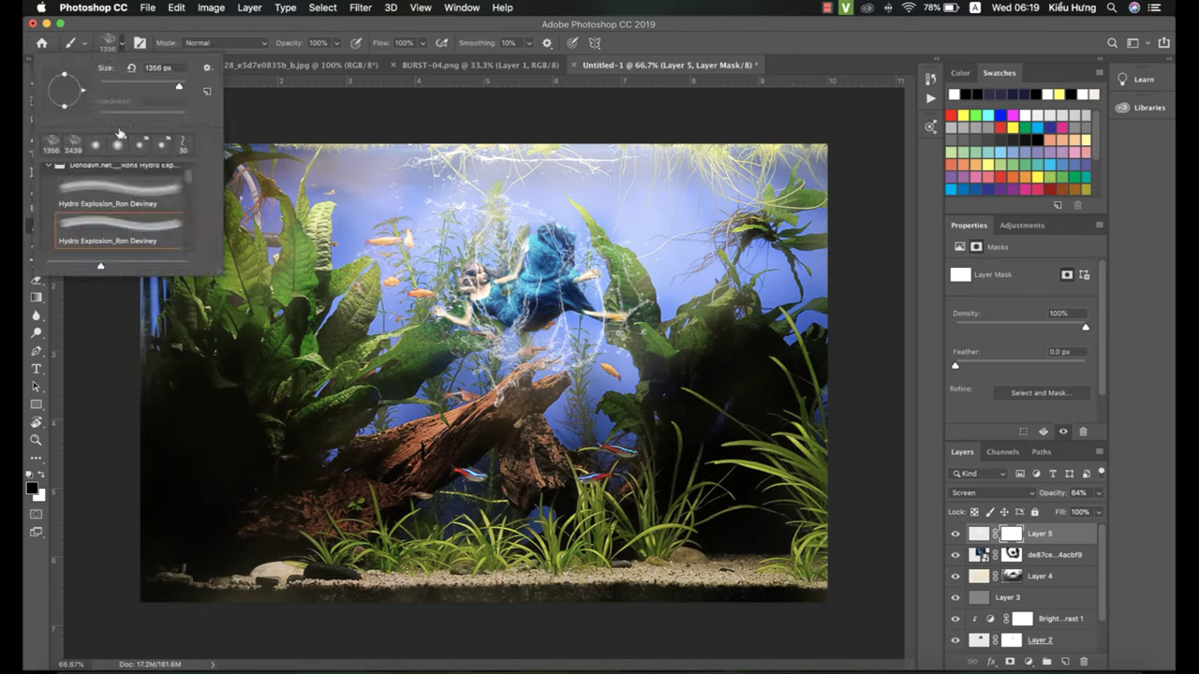
{"action": "left_click", "coordinate": [97, 146]}
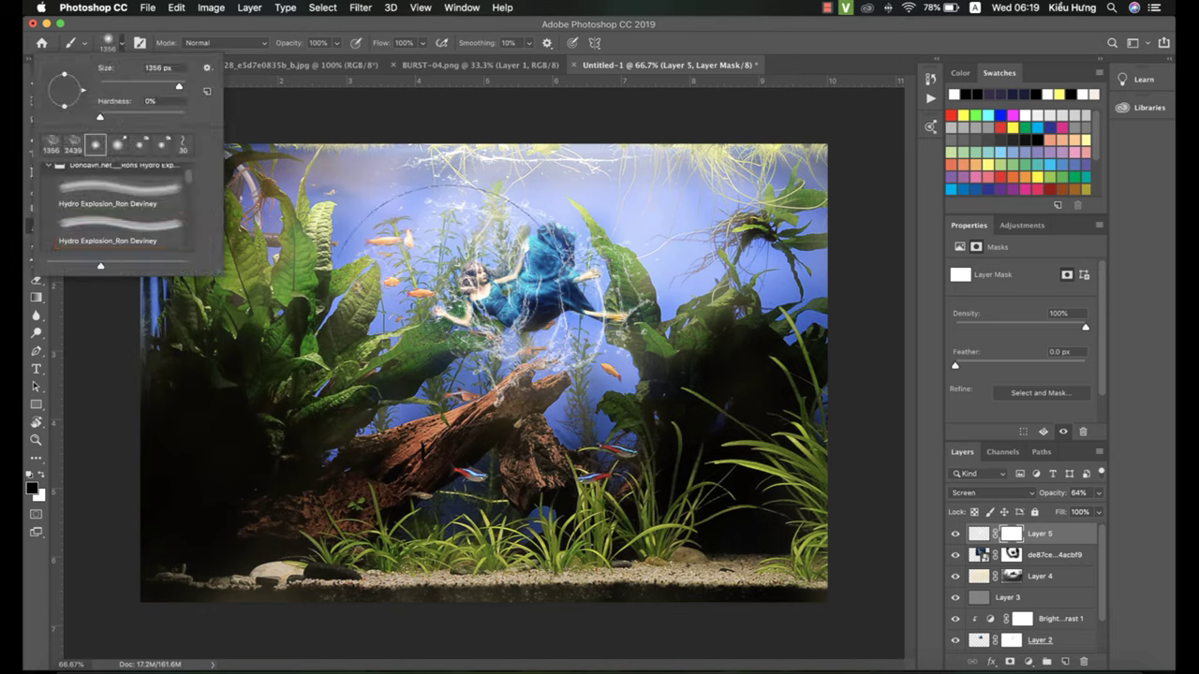
{"action": "key", "text": "bracketright"}
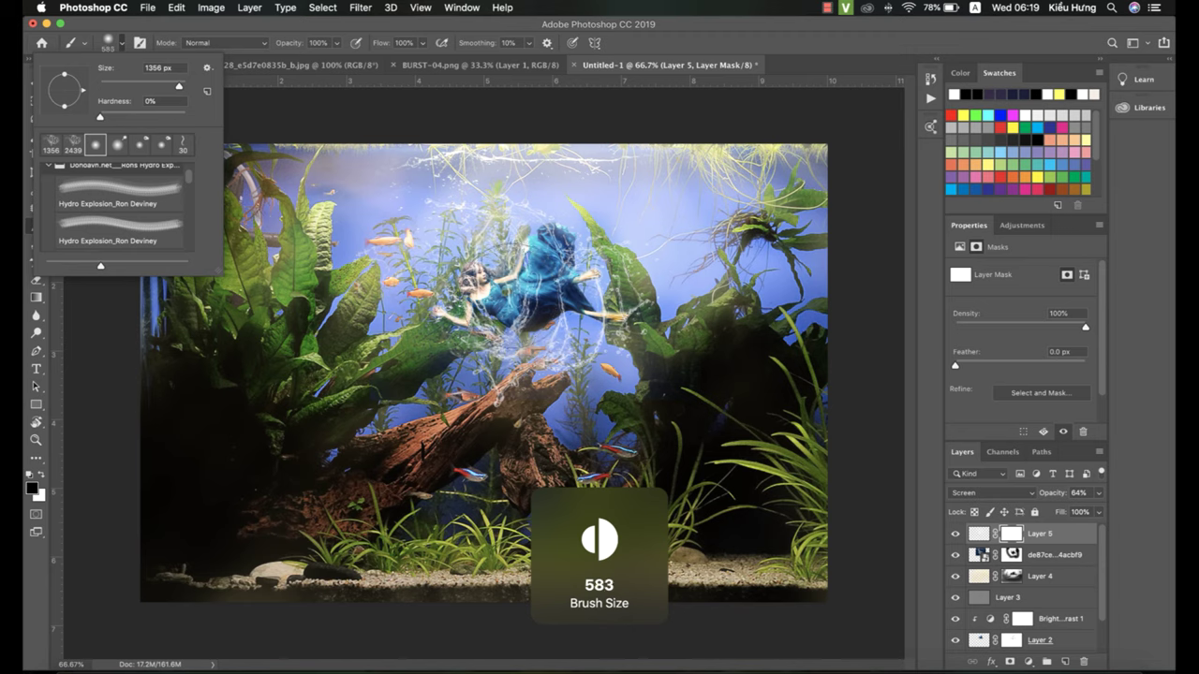
{"action": "key", "text": "bracketleft"}
Try masking the splash over the woman, undo the strokes, and reduce the soft brush to 319 px
{"action": "left_click", "coordinate": [509, 299]}
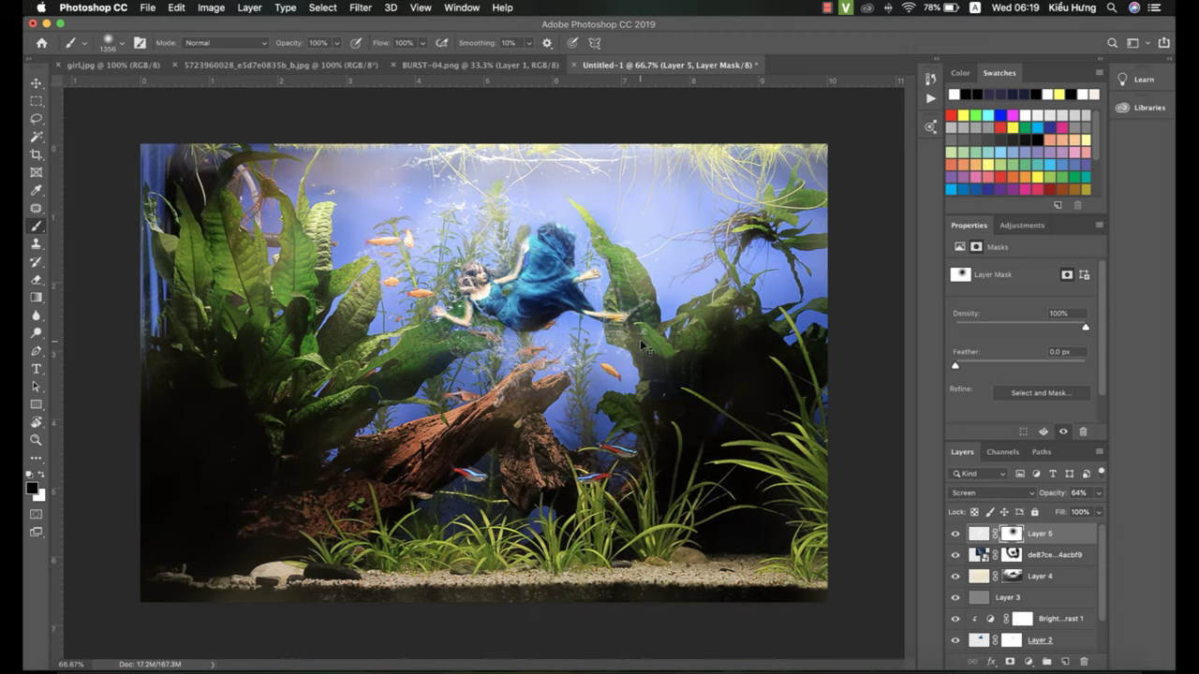
{"action": "key", "text": "super+z"}
{"action": "key", "text": "bracketleft"}
{"action": "key", "text": "bracketleft"}
{"action": "key", "text": "bracketleft"}
{"action": "key", "text": "bracketright"}
{"action": "left_click_drag", "start_coordinate": [525, 302], "coordinate": [472, 298]}
{"action": "key", "text": "super+z"}
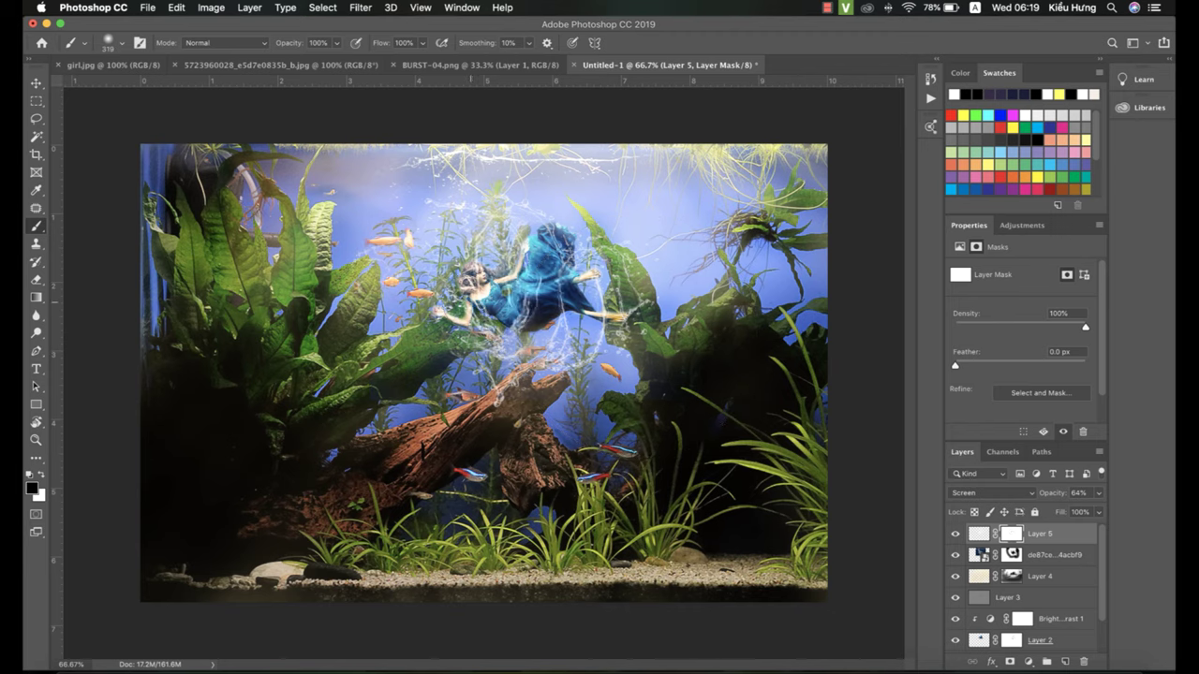
Try masking the splash over the woman's body, and revert the document history to the point where the layer mask was added
{"action": "mouse_move", "coordinate": [475, 297]}
{"action": "left_mouse_down"}
{"action": "mouse_move", "coordinate": [557, 290]}
{"action": "mouse_move", "coordinate": [538, 286]}
{"action": "left_mouse_up"}
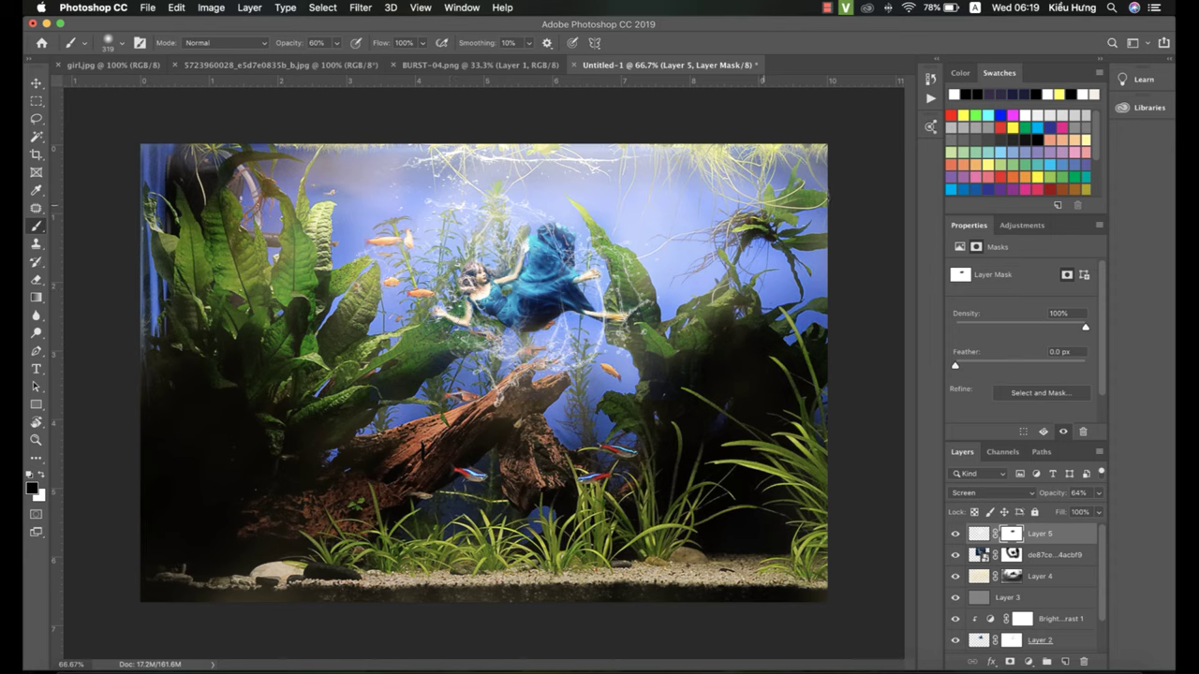
{"action": "left_click", "coordinate": [930, 79]}
{"action": "left_click", "coordinate": [825, 361]}
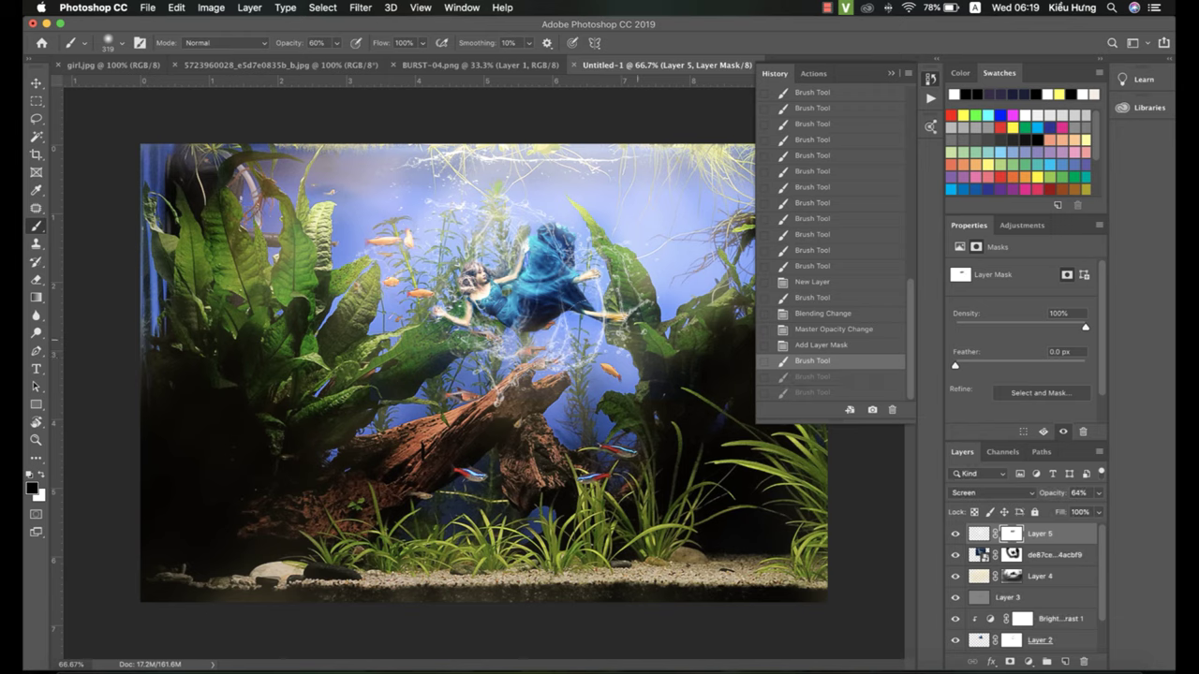
{"action": "mouse_move", "coordinate": [520, 313]}
{"action": "left_mouse_down"}
{"action": "mouse_move", "coordinate": [566, 290]}
{"action": "mouse_move", "coordinate": [529, 305]}
{"action": "mouse_move", "coordinate": [484, 285]}
{"action": "mouse_move", "coordinate": [532, 337]}
{"action": "left_mouse_up"}
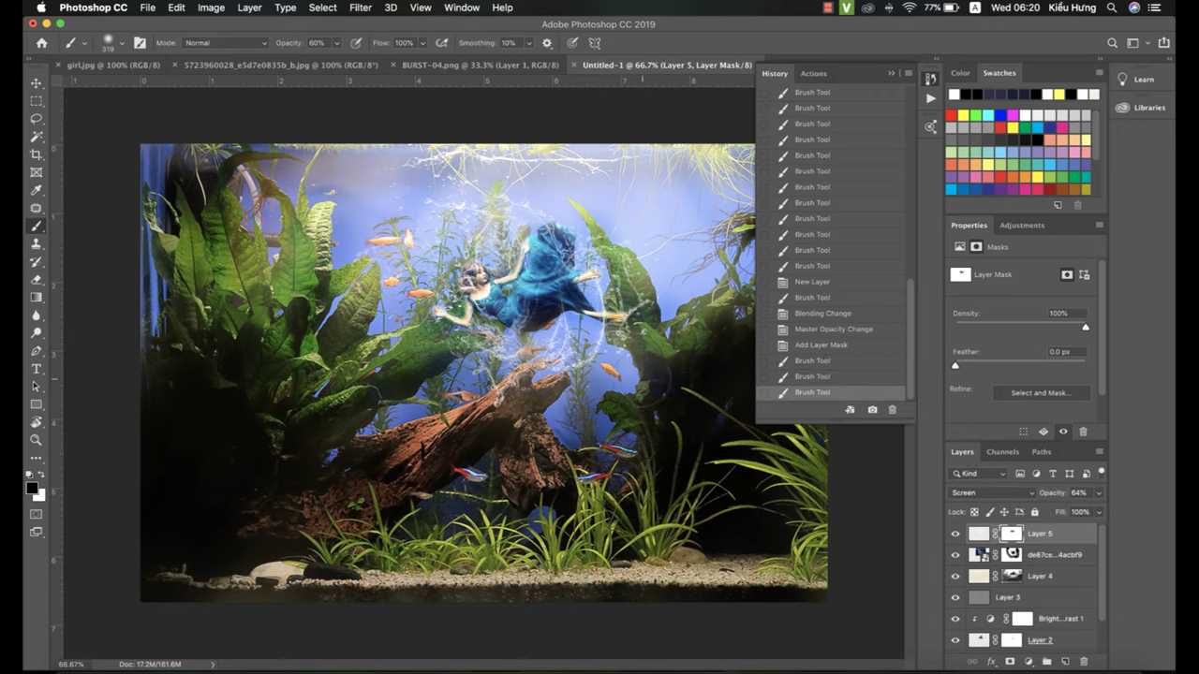
{"action": "left_click", "coordinate": [821, 360]}
{"action": "left_click", "coordinate": [796, 345]}
Fade the splash over the woman's face and dress and below her by masking with the brush at 60% opacity
{"action": "left_click", "coordinate": [478, 281]}
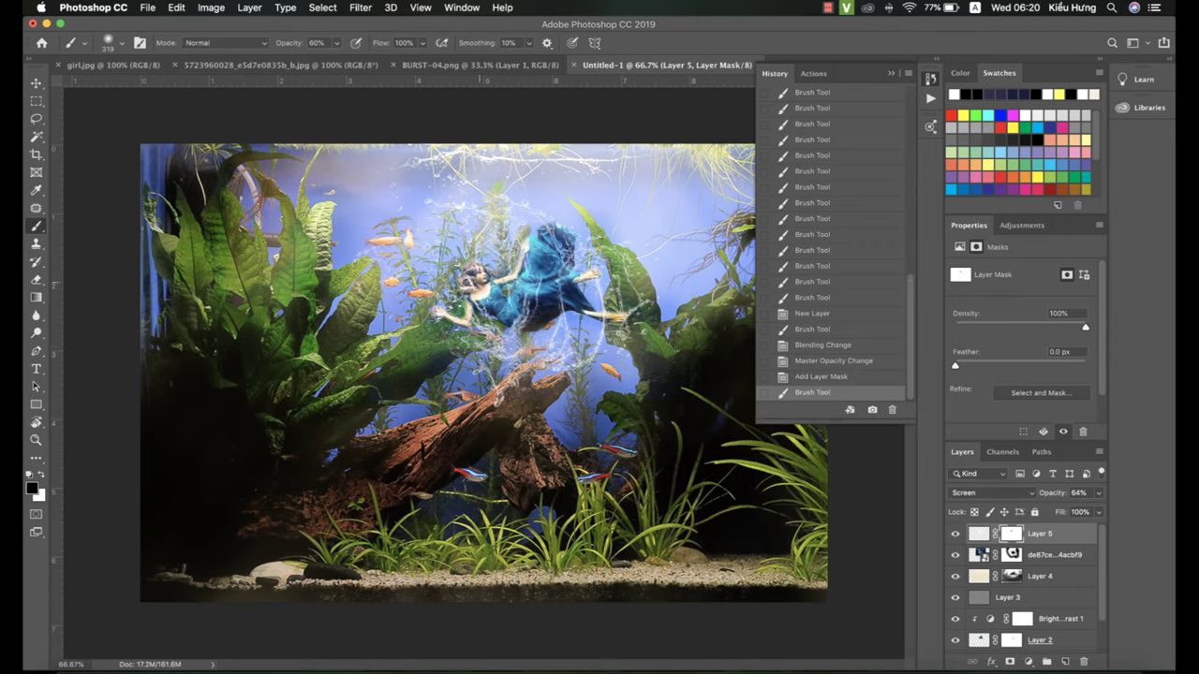
{"action": "left_click", "coordinate": [488, 279]}
{"action": "left_click", "coordinate": [549, 300]}
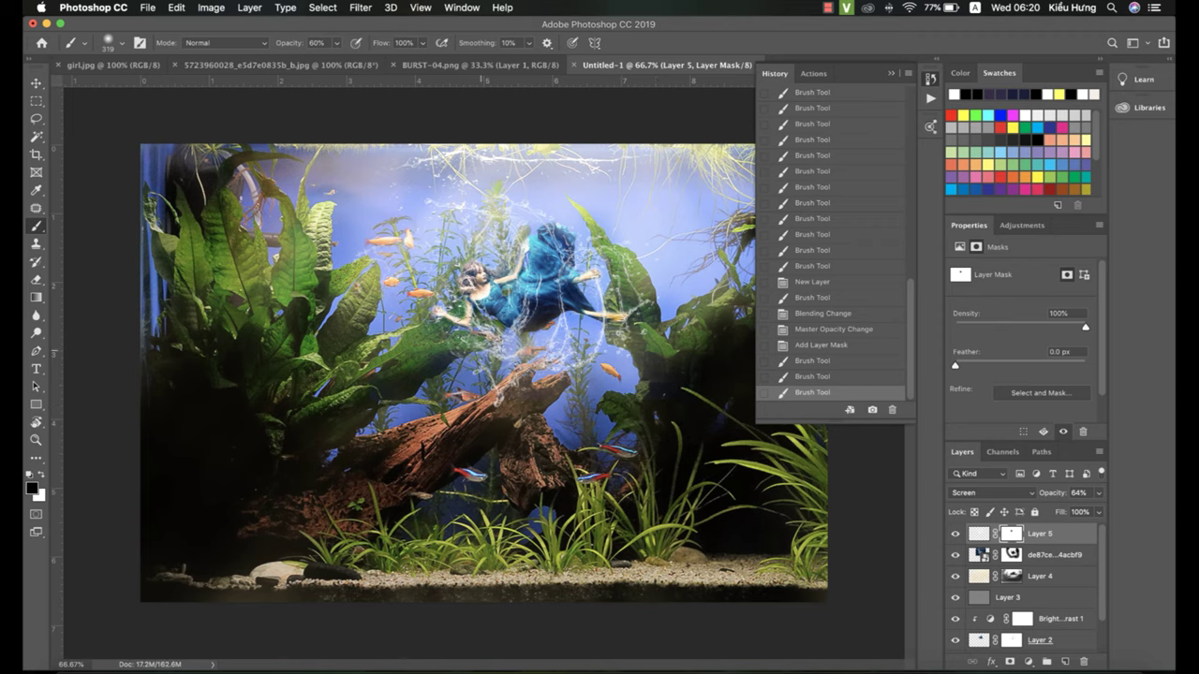
{"action": "left_click", "coordinate": [480, 352]}
{"action": "left_click", "coordinate": [490, 378]}
{"action": "left_click", "coordinate": [520, 407]}
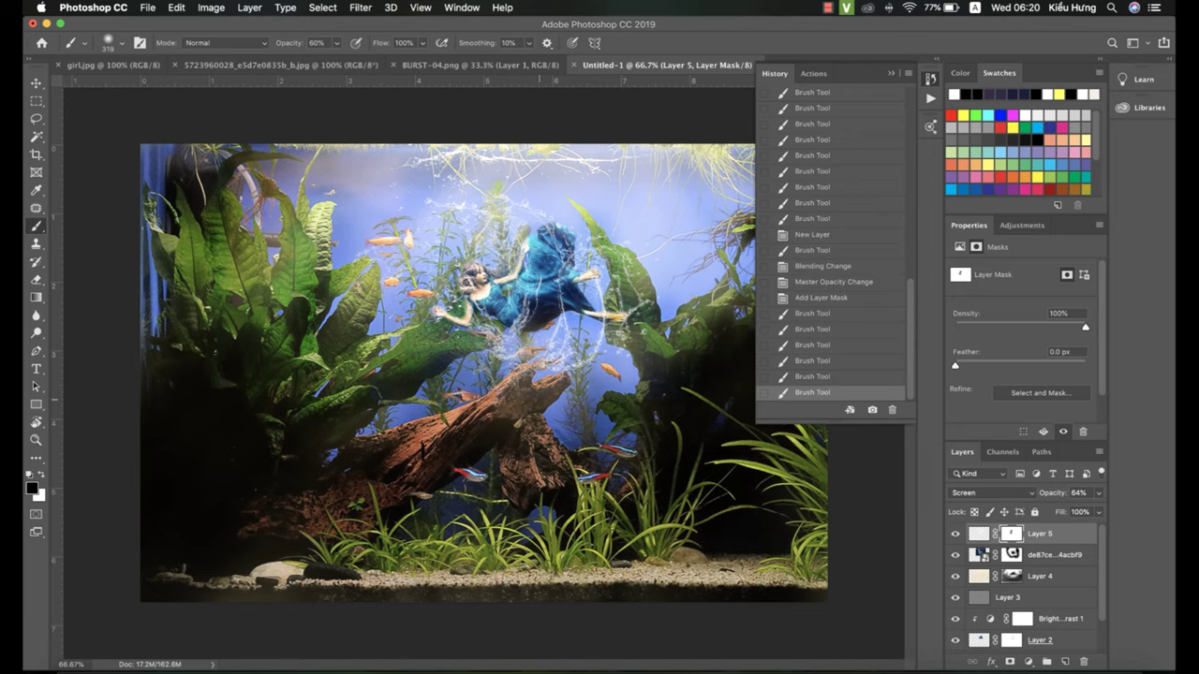
{"action": "left_click", "coordinate": [553, 386]}
{"action": "left_click", "coordinate": [597, 345]}
{"action": "left_click", "coordinate": [568, 292]}
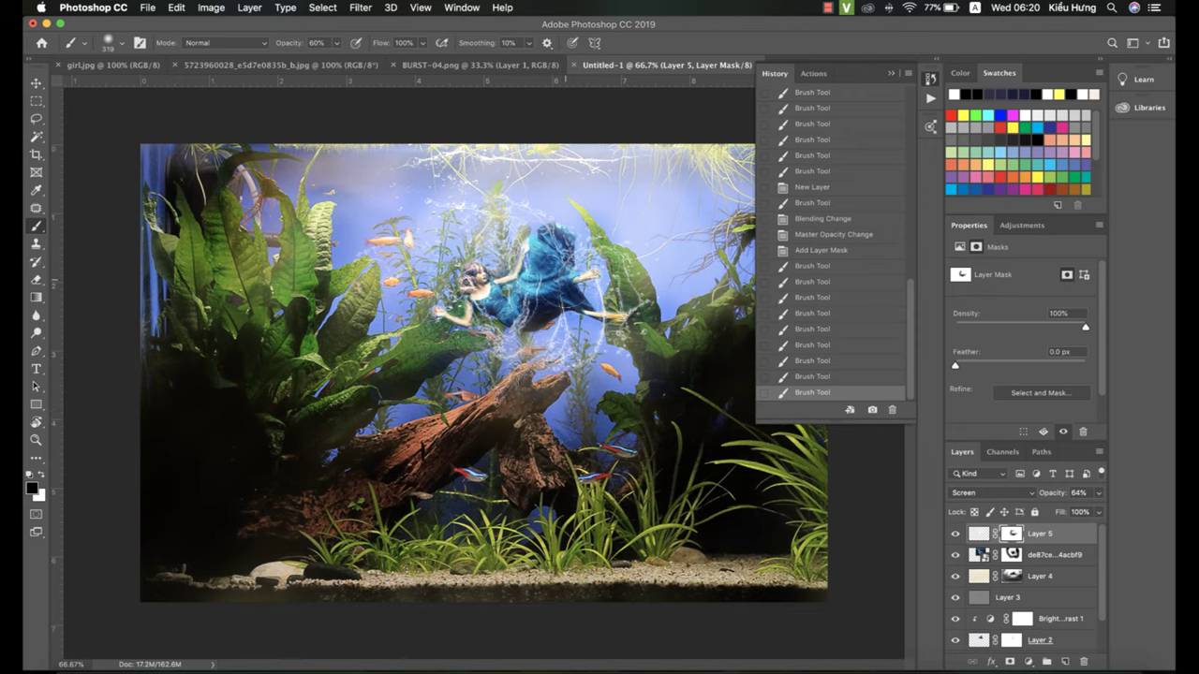
{"action": "left_click", "coordinate": [530, 298]}
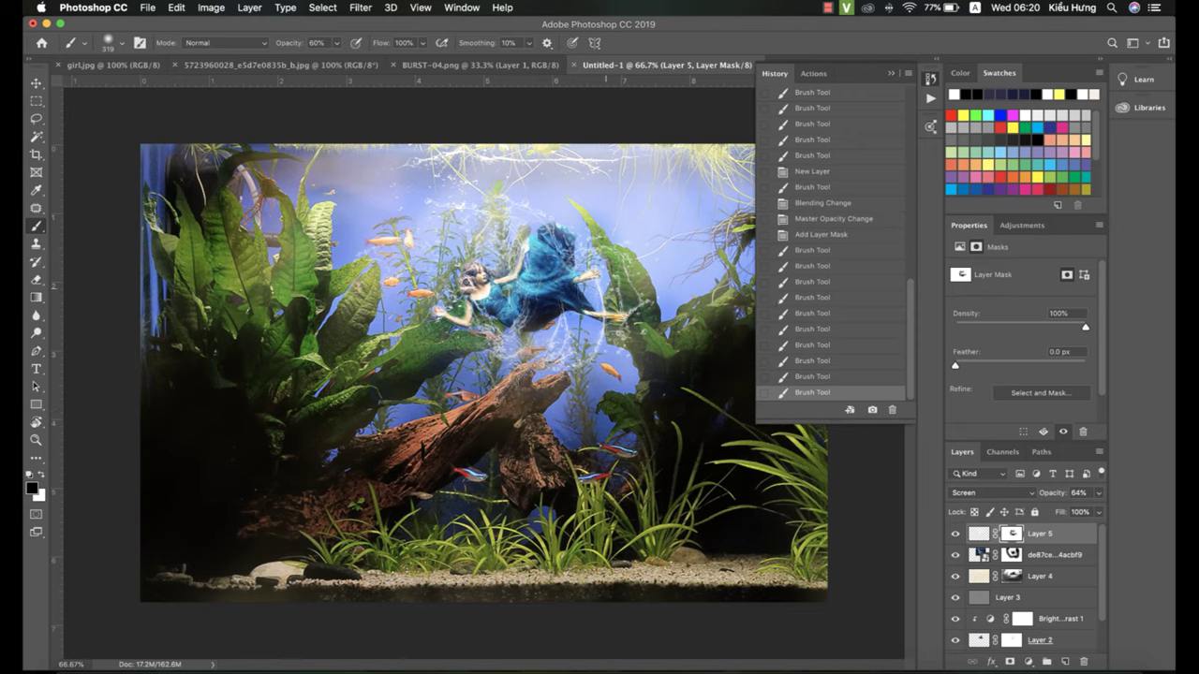
Fade the splash around the woman's hands and feet with the mask brush at 50% opacity, and compare the image with the layer hidden
{"action": "left_click", "coordinate": [609, 295]}
{"action": "left_click", "coordinate": [406, 303]}
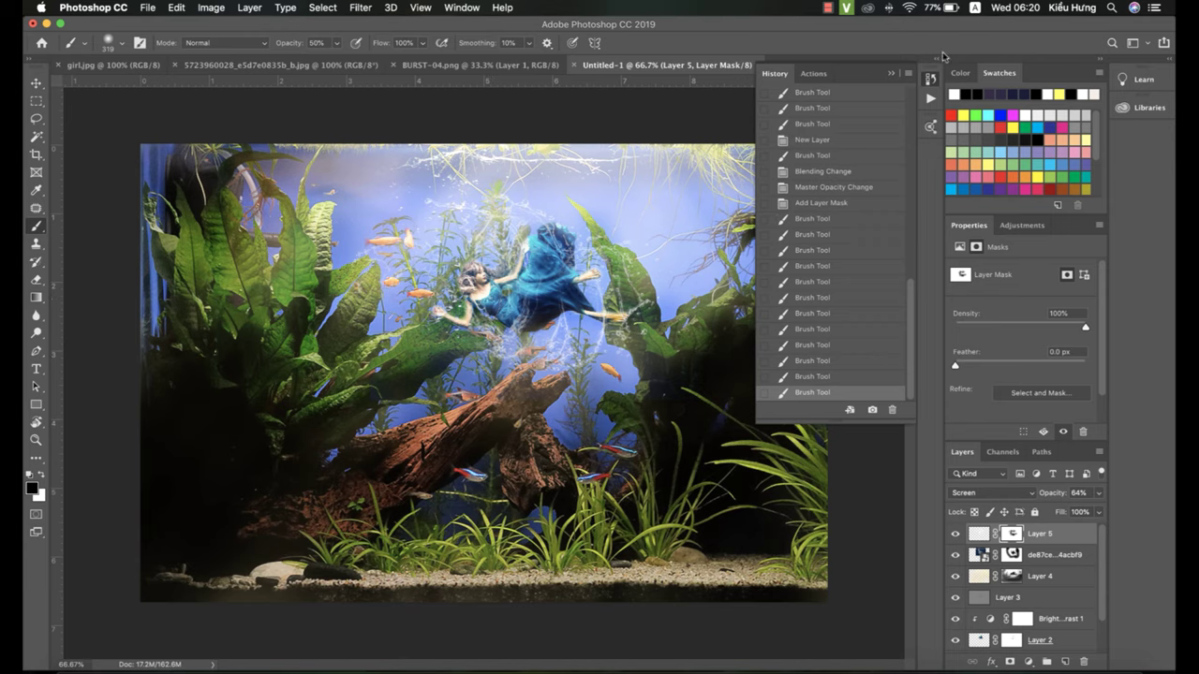
{"action": "left_click", "coordinate": [886, 73]}
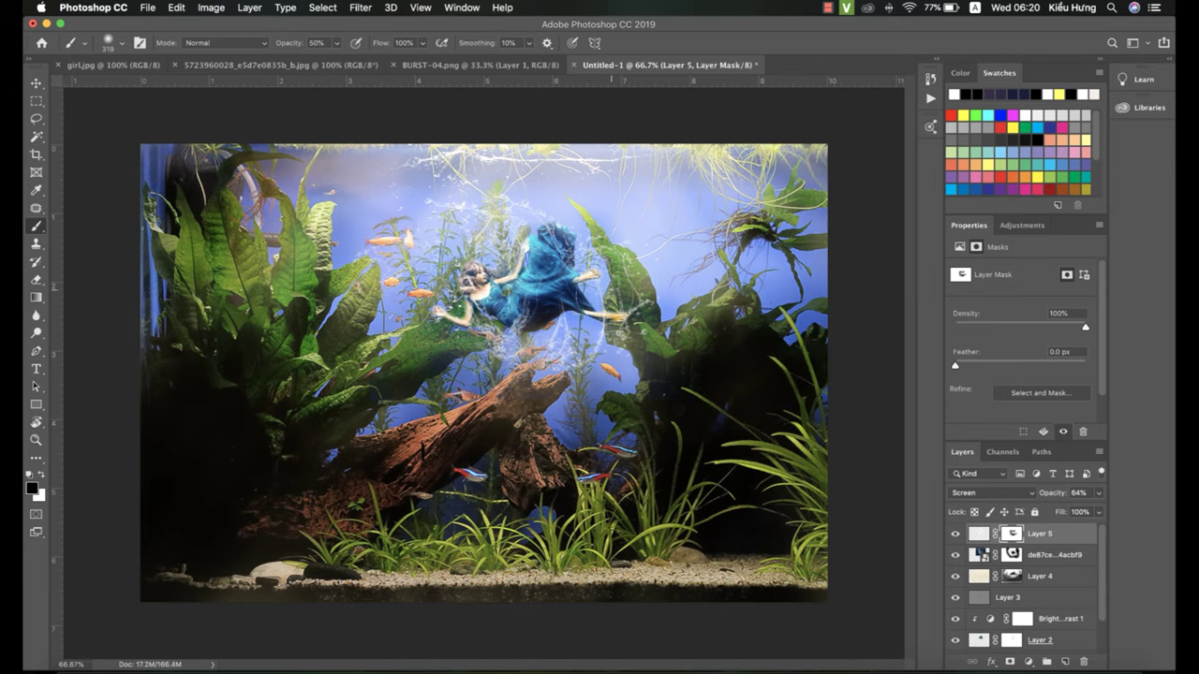
{"action": "left_click_drag", "start_coordinate": [639, 320], "coordinate": [608, 342]}
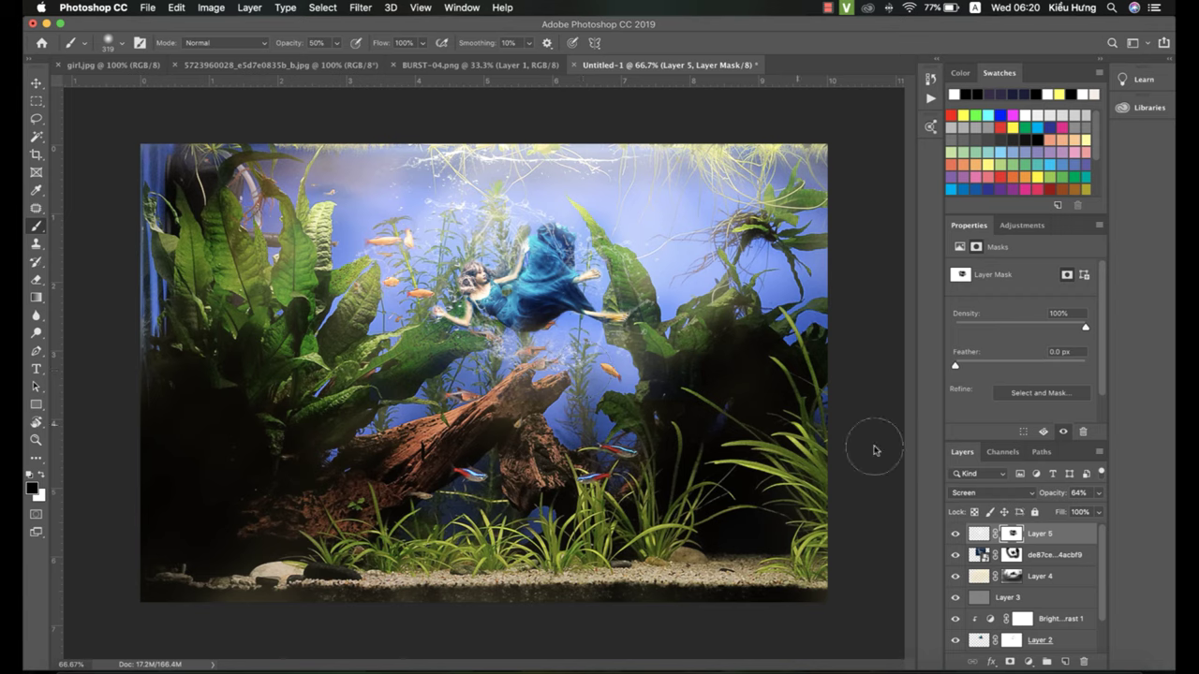
{"action": "left_click", "coordinate": [955, 534]}
{"action": "left_click", "coordinate": [955, 533]}
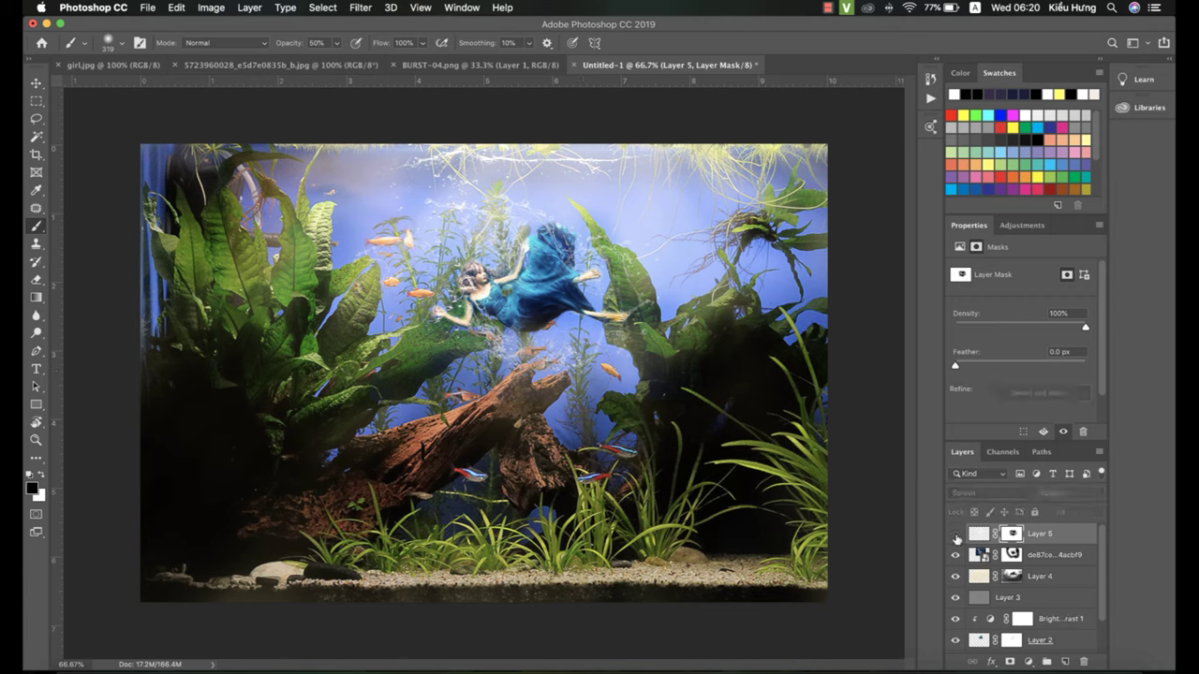
{"action": "left_click", "coordinate": [955, 534]}
{"action": "left_click", "coordinate": [956, 533]}
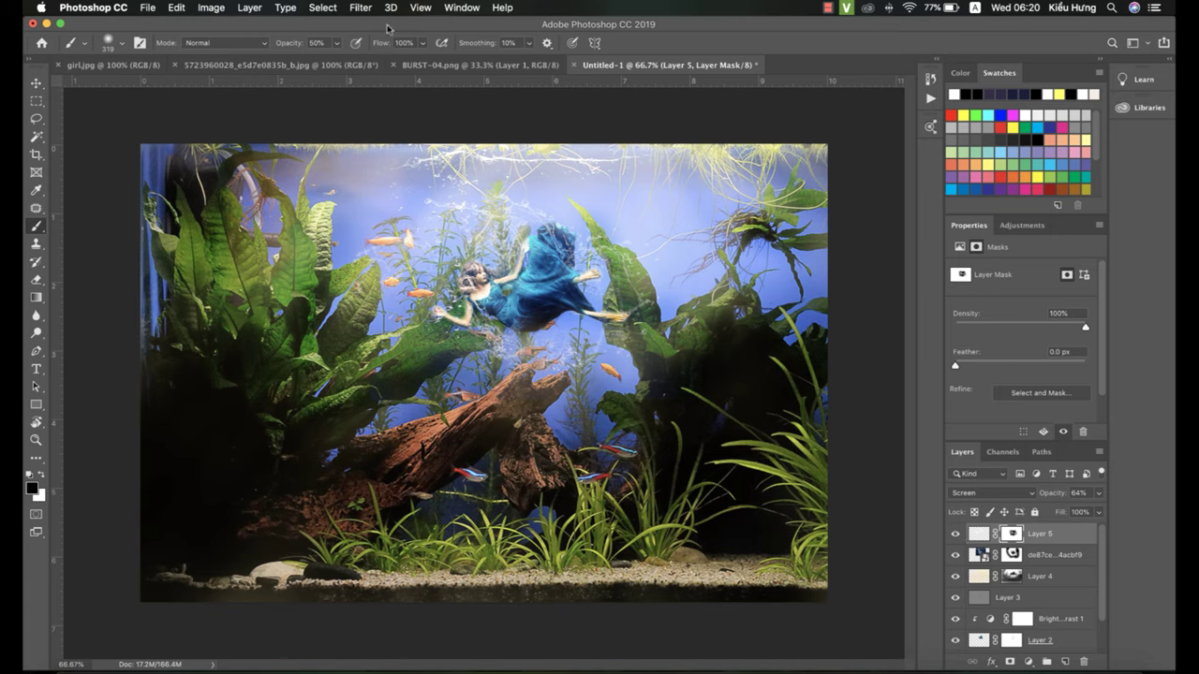
{"action": "left_click", "coordinate": [118, 669]}
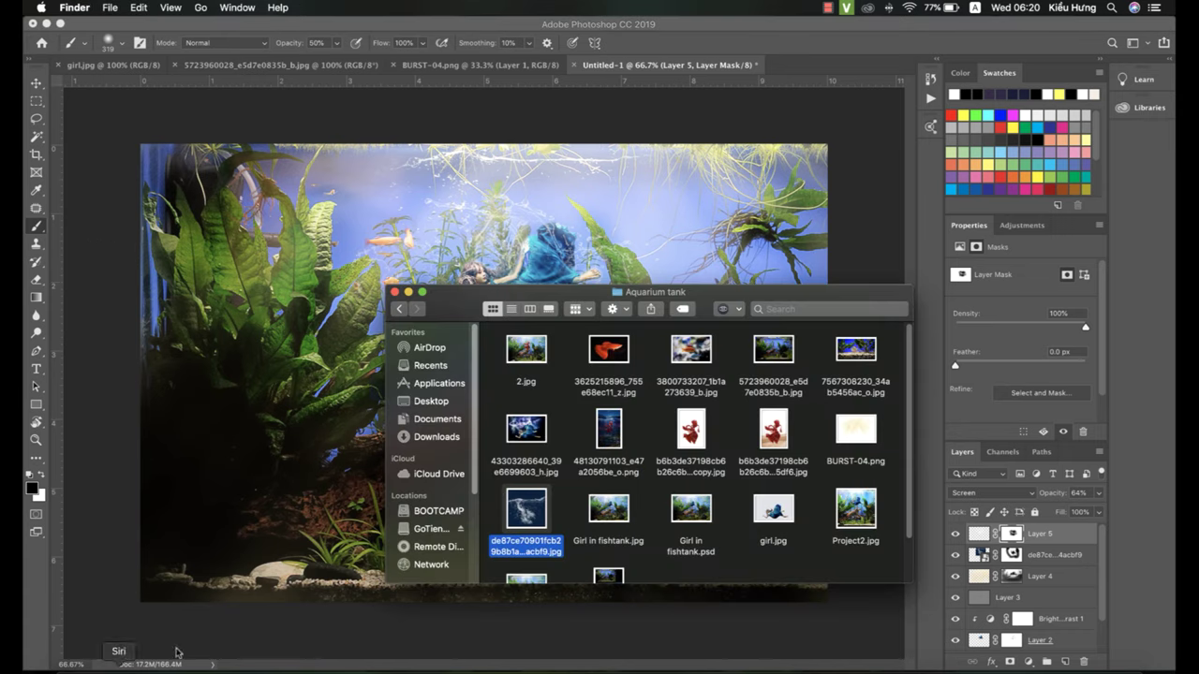
{"action": "left_click_drag", "start_coordinate": [608, 368], "coordinate": [562, 268]}
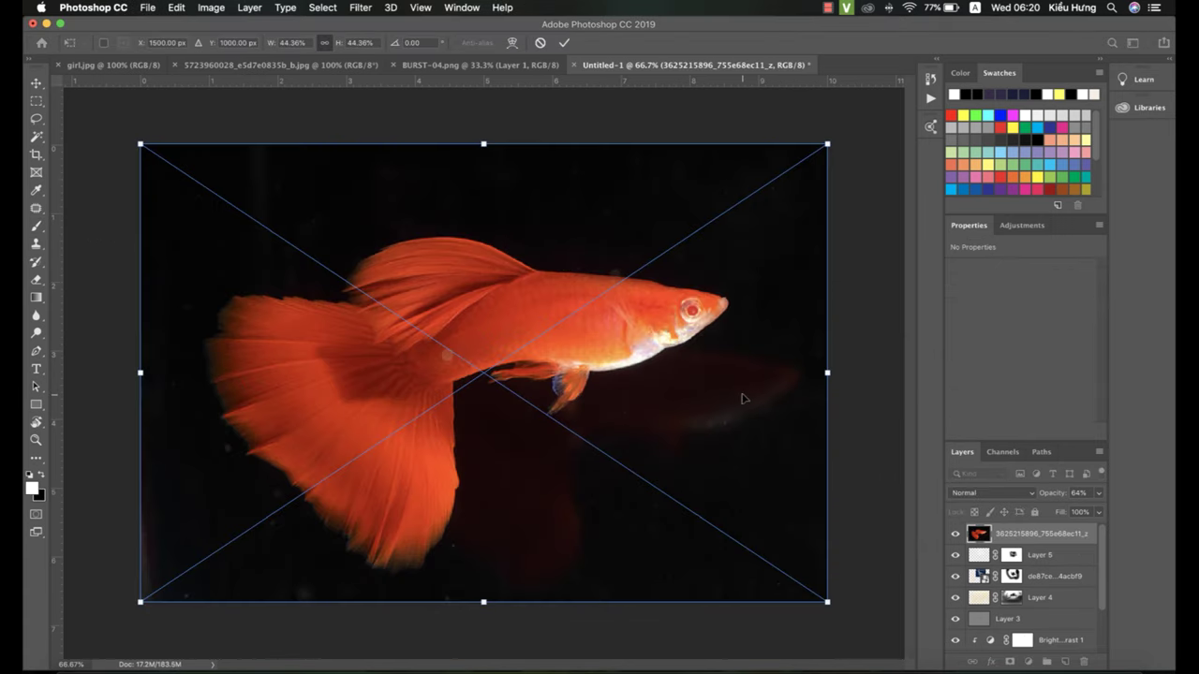
{"action": "key", "text": "Return"}
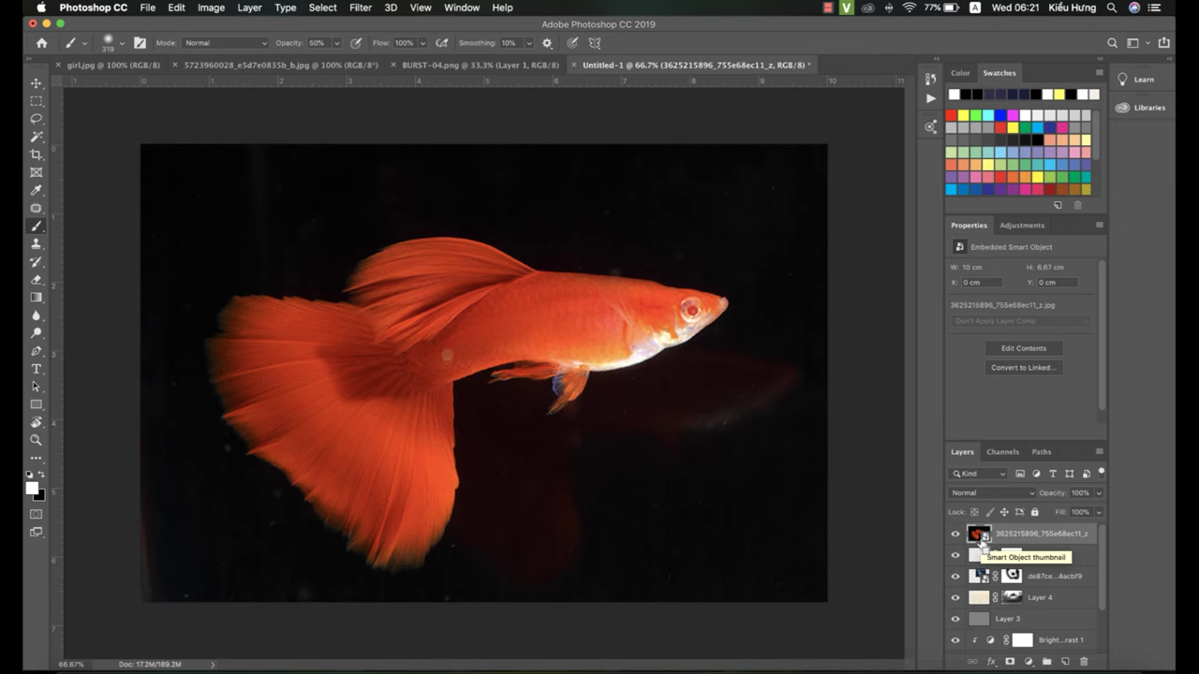
Scale the red fish image down to 6.83% and position it just above the left end of the driftwood
{"action": "key", "text": "super+t"}
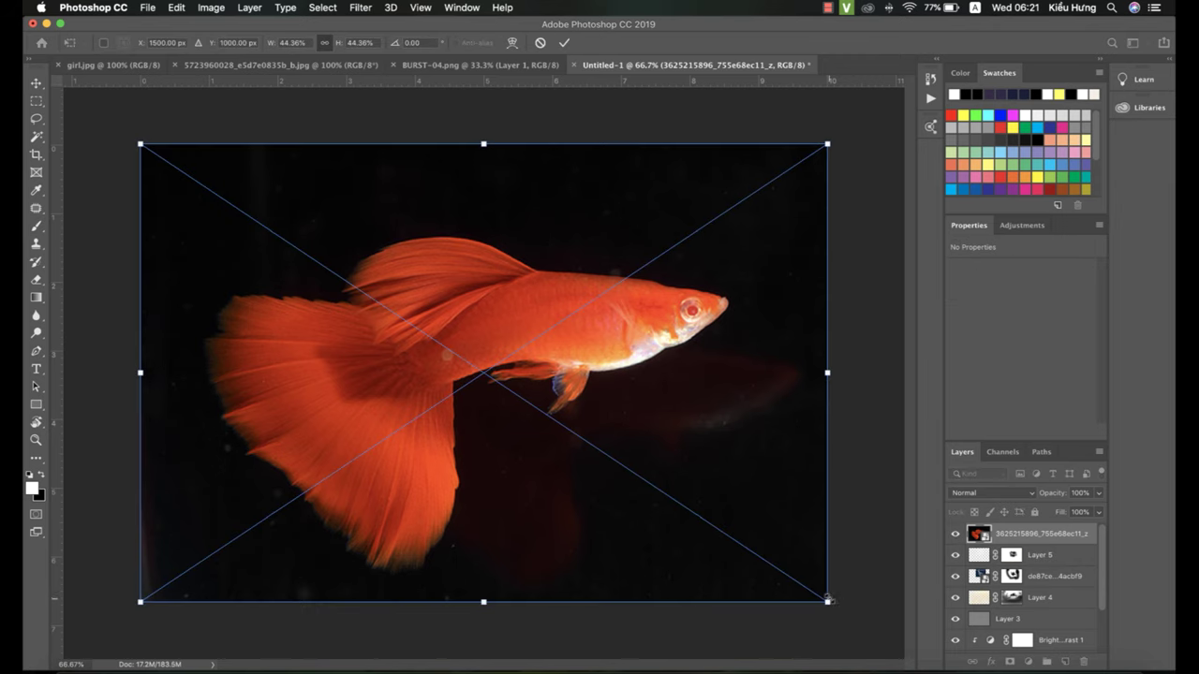
{"action": "left_click_drag", "start_coordinate": [827, 601], "coordinate": [466, 418]}
{"action": "left_click_drag", "start_coordinate": [458, 412], "coordinate": [455, 411]}
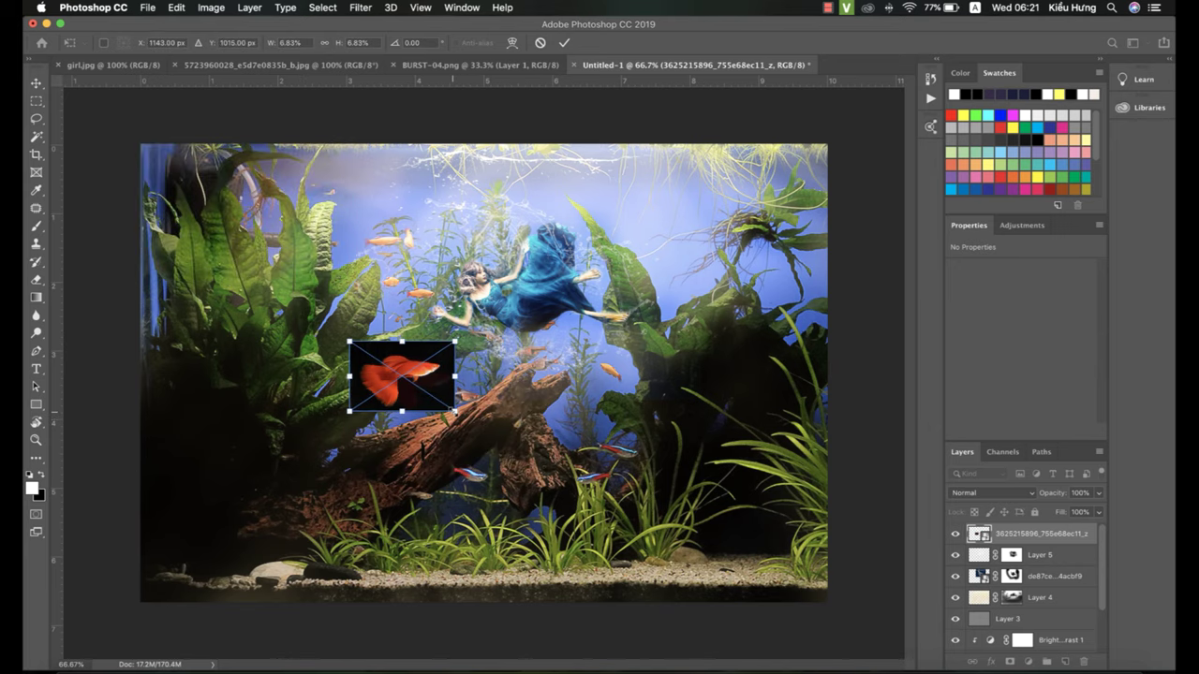
{"action": "key", "text": "Return"}
Set the red fish layer to Lighten blending and scale the fish to 4.46%, placing it over the dark plants below the woman's feet
{"action": "left_click", "coordinate": [1019, 494]}
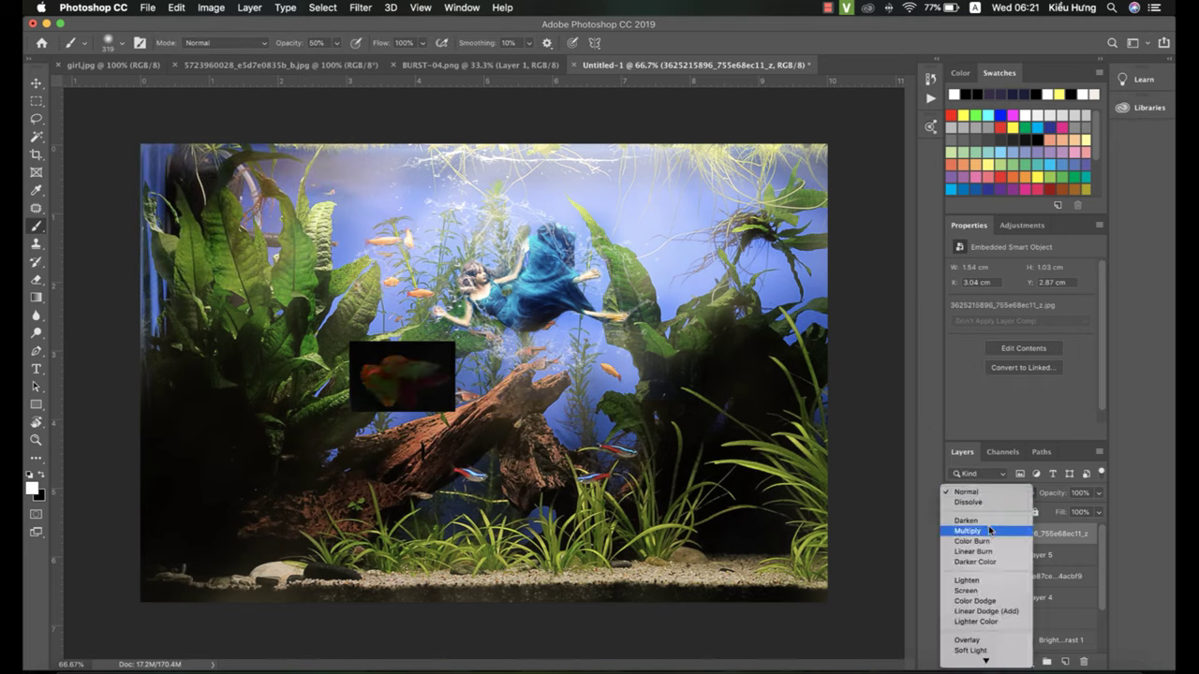
{"action": "left_click", "coordinate": [995, 585]}
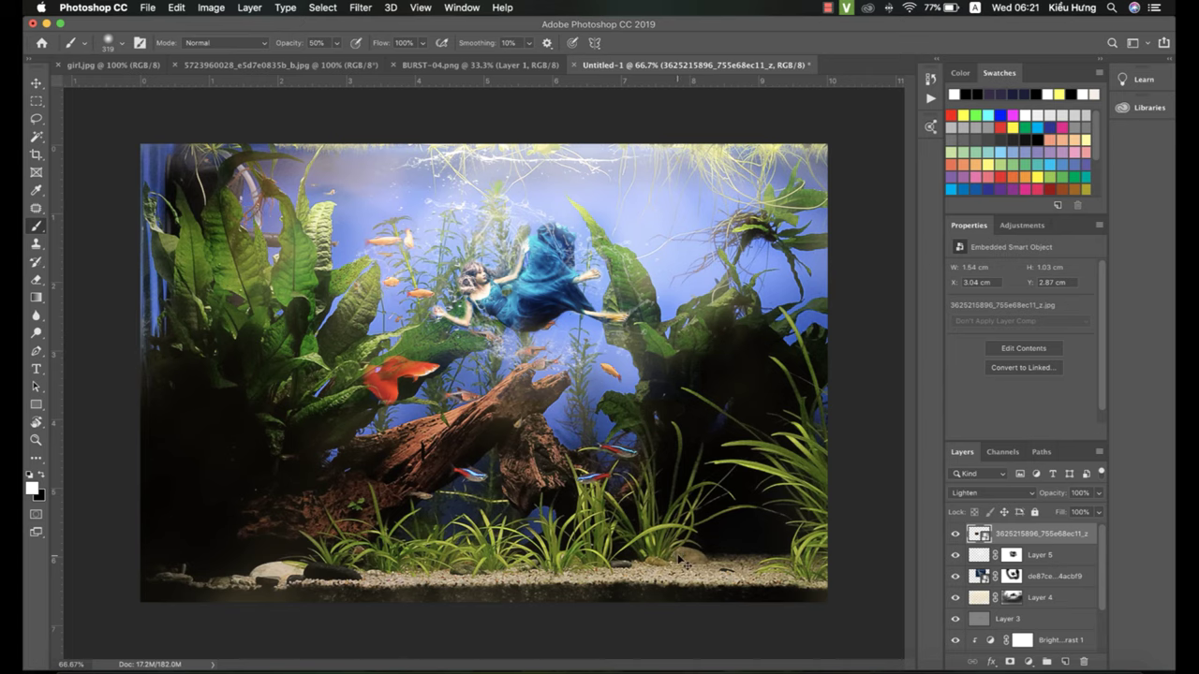
{"action": "key", "text": "ctrl+t"}
{"action": "left_click_drag", "start_coordinate": [455, 410], "coordinate": [713, 386]}
{"action": "key", "text": "Return"}
{"action": "key", "text": "b"}
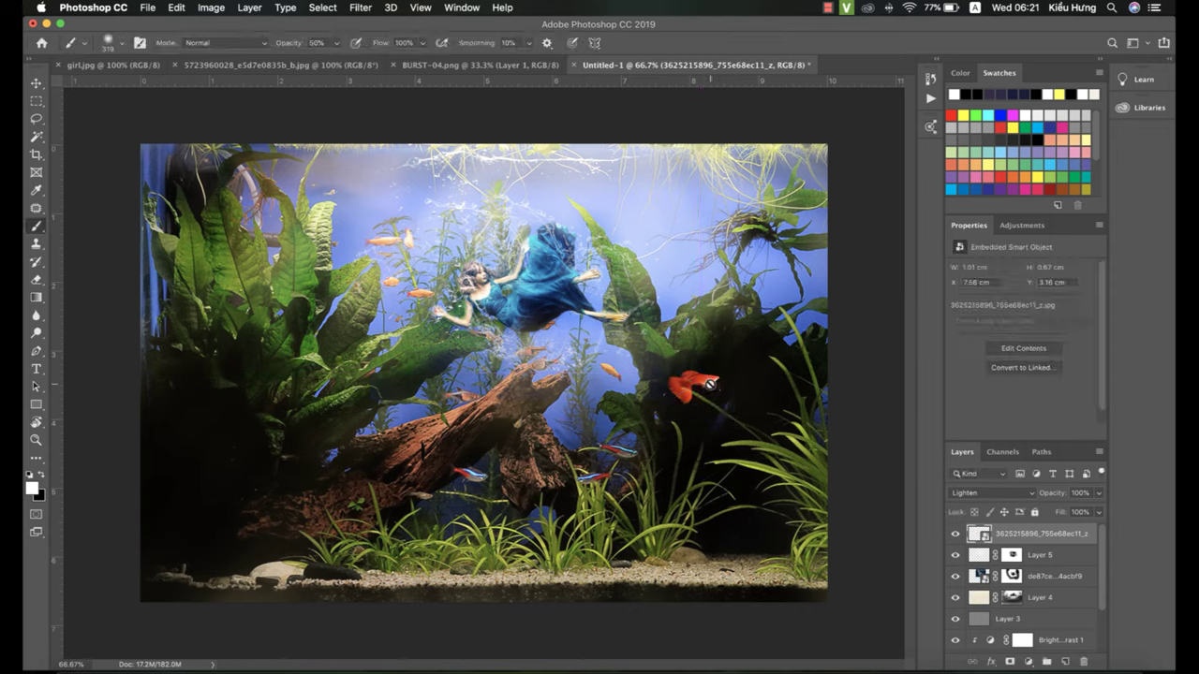
Flip the red fish horizontally and shift it slightly up and left, closer to the blue water
{"action": "key", "text": "super+t"}
{"action": "right_click", "coordinate": [696, 379]}
{"action": "left_click", "coordinate": [748, 534]}
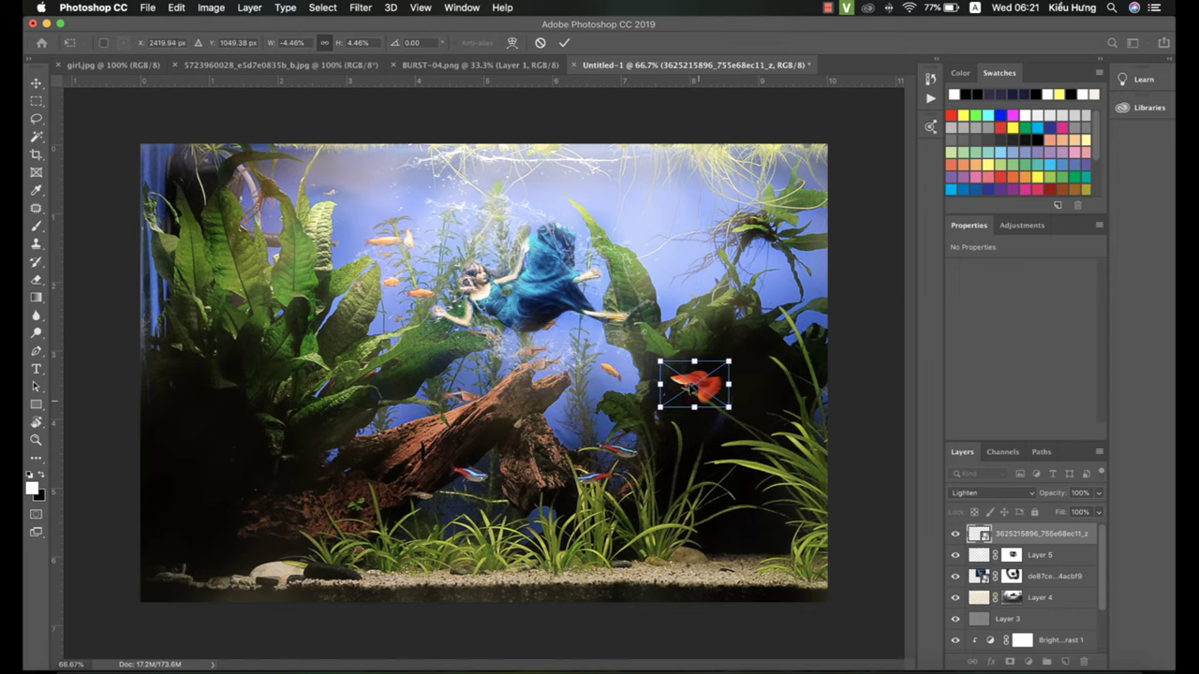
{"action": "left_click_drag", "start_coordinate": [693, 382], "coordinate": [674, 372]}
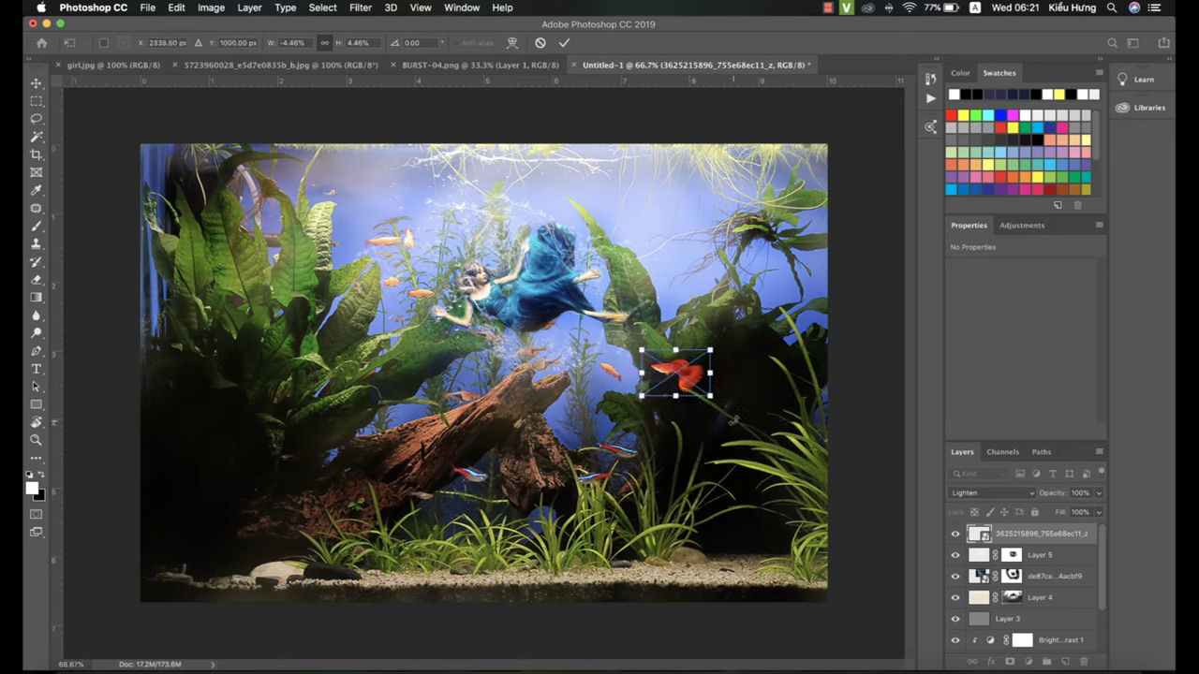
{"action": "key", "text": "Return"}
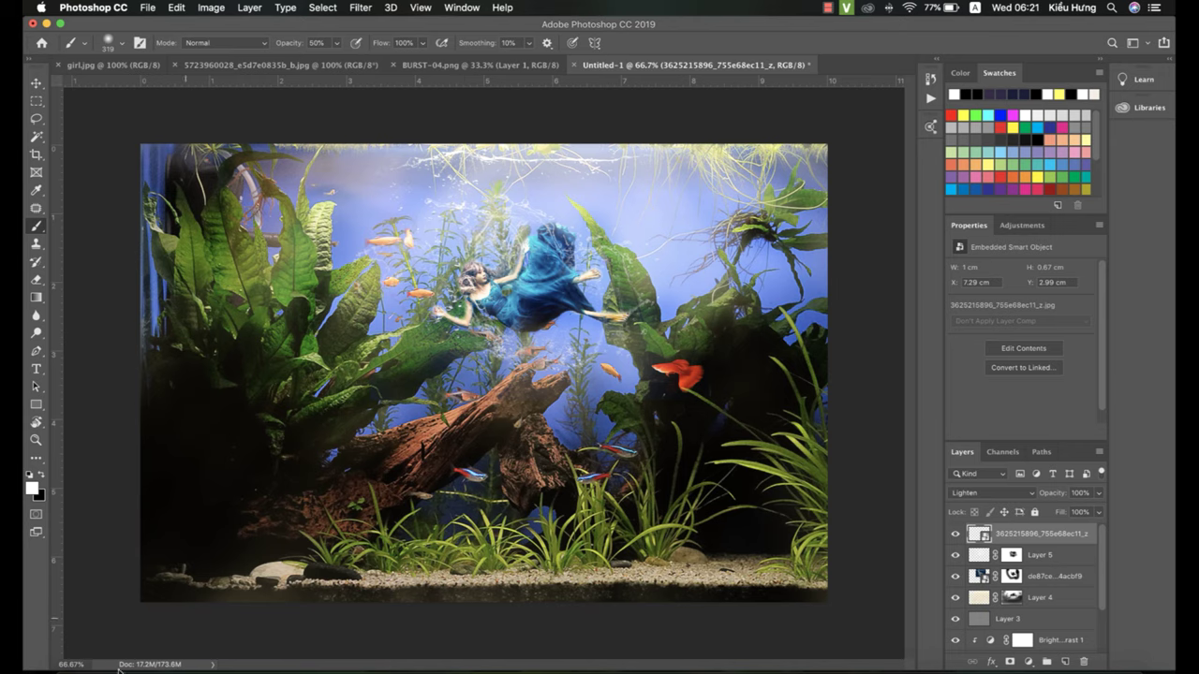
{"action": "left_click", "coordinate": [118, 668]}
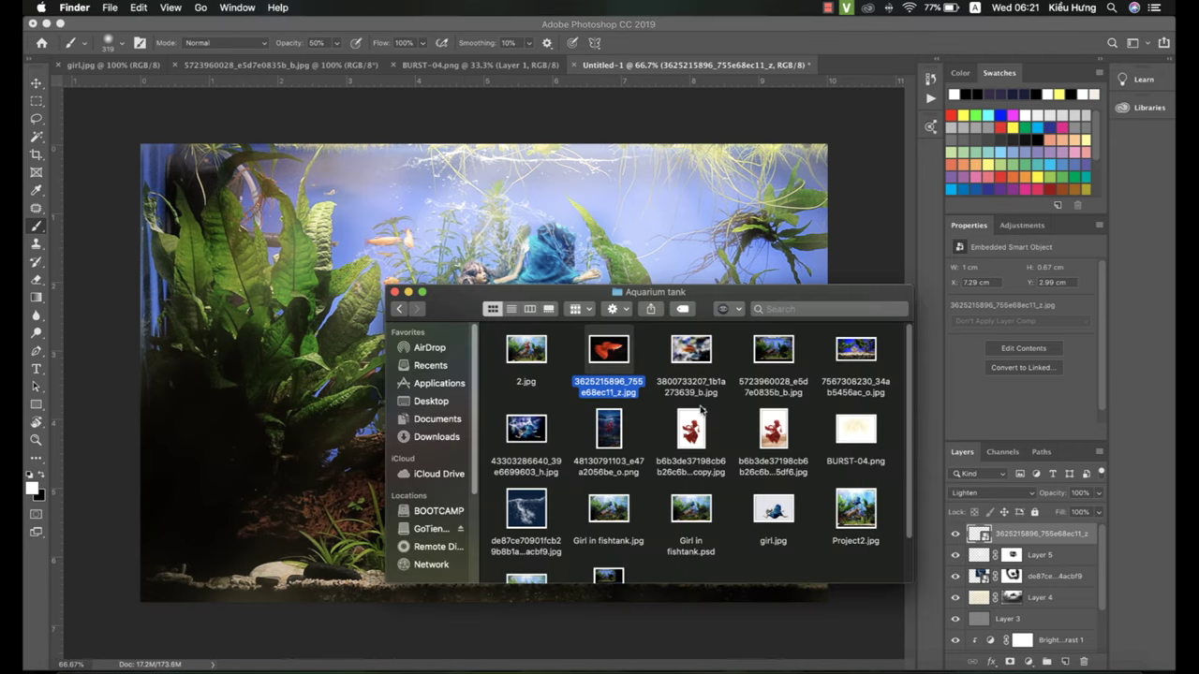
{"action": "left_click_drag", "start_coordinate": [853, 366], "coordinate": [843, 67]}
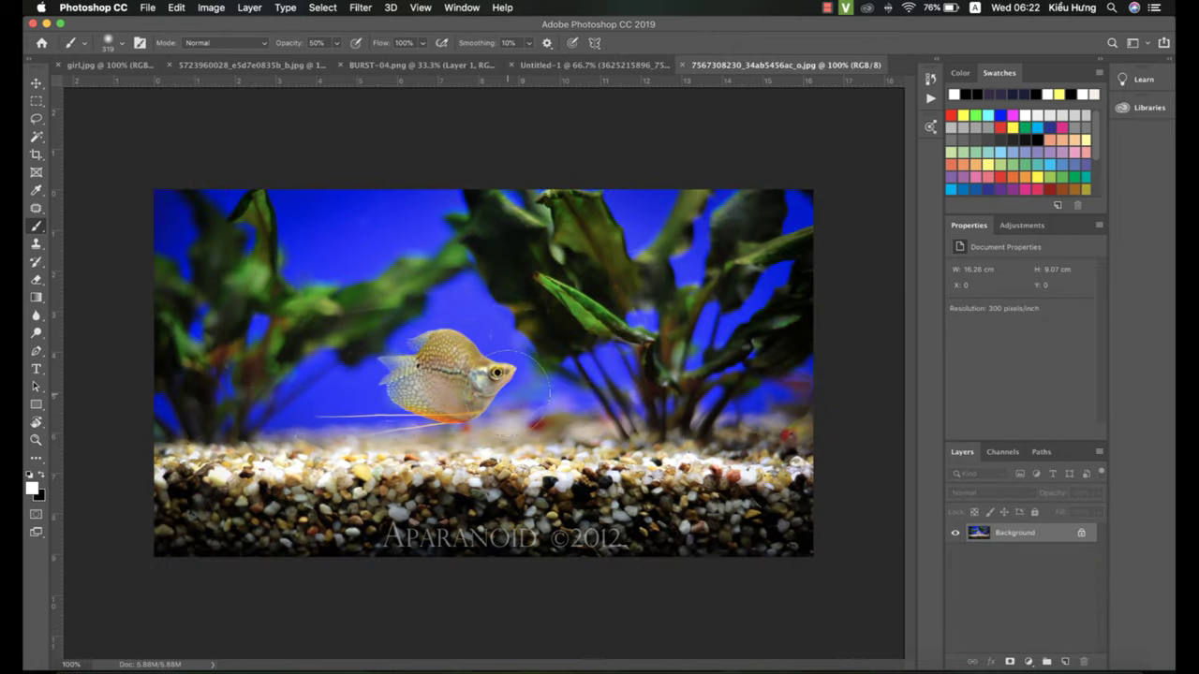
{"action": "left_click_drag", "start_coordinate": [36, 137], "coordinate": [89, 132]}
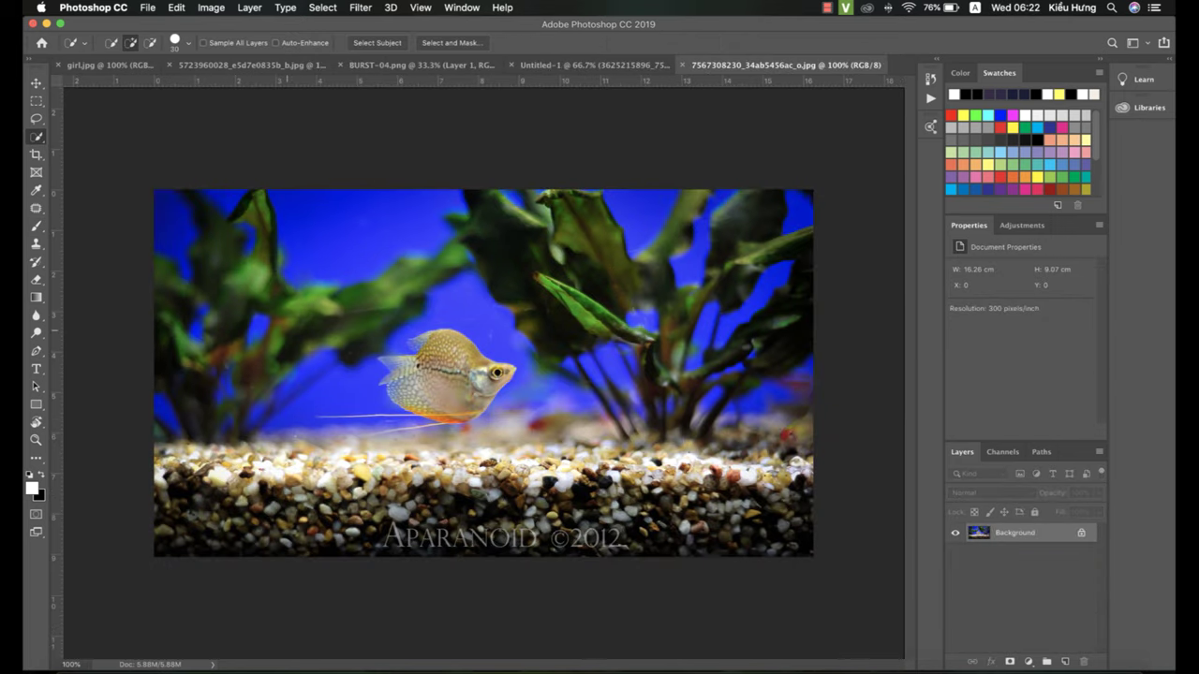
{"action": "mouse_move", "coordinate": [456, 353]}
{"action": "left_mouse_down"}
{"action": "mouse_move", "coordinate": [414, 403]}
{"action": "mouse_move", "coordinate": [420, 348]}
{"action": "mouse_move", "coordinate": [398, 373]}
{"action": "left_mouse_up"}
Move the selected yellow fish into the aquarium composite, scale it to 51.97% and place it over the large leaf beside the driftwood
{"action": "key", "text": "v"}
{"action": "left_click_drag", "start_coordinate": [440, 374], "coordinate": [554, 72]}
{"action": "left_click_drag", "start_coordinate": [436, 393], "coordinate": [437, 391]}
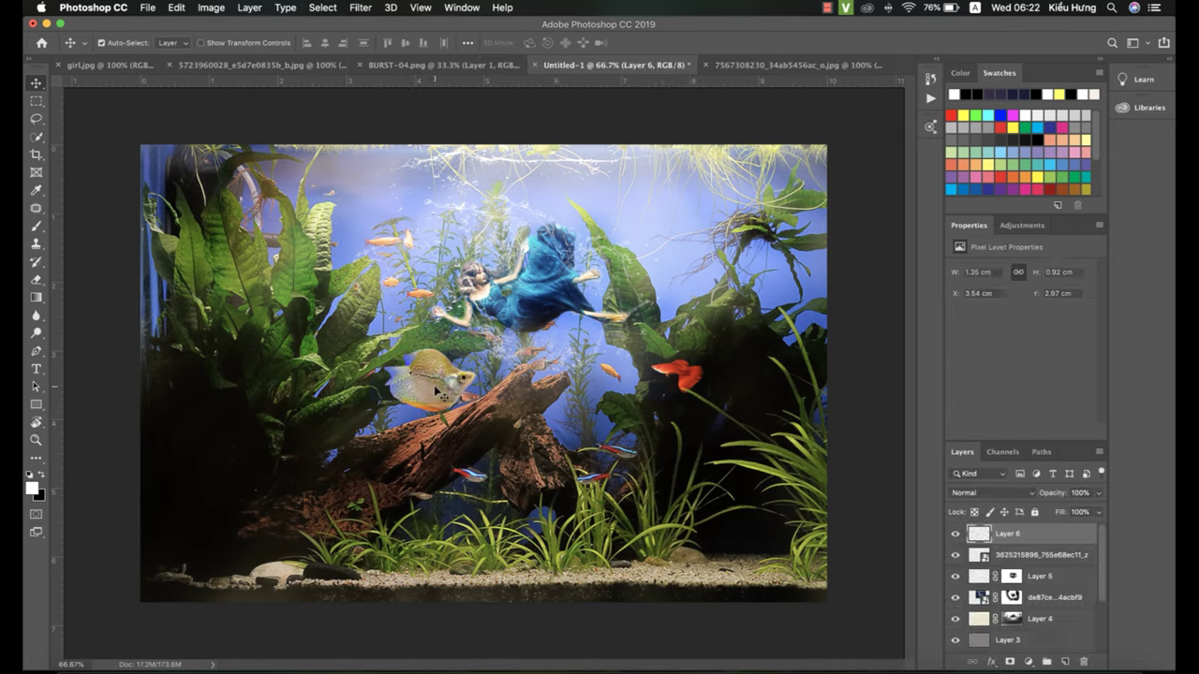
{"action": "key", "text": "super+t"}
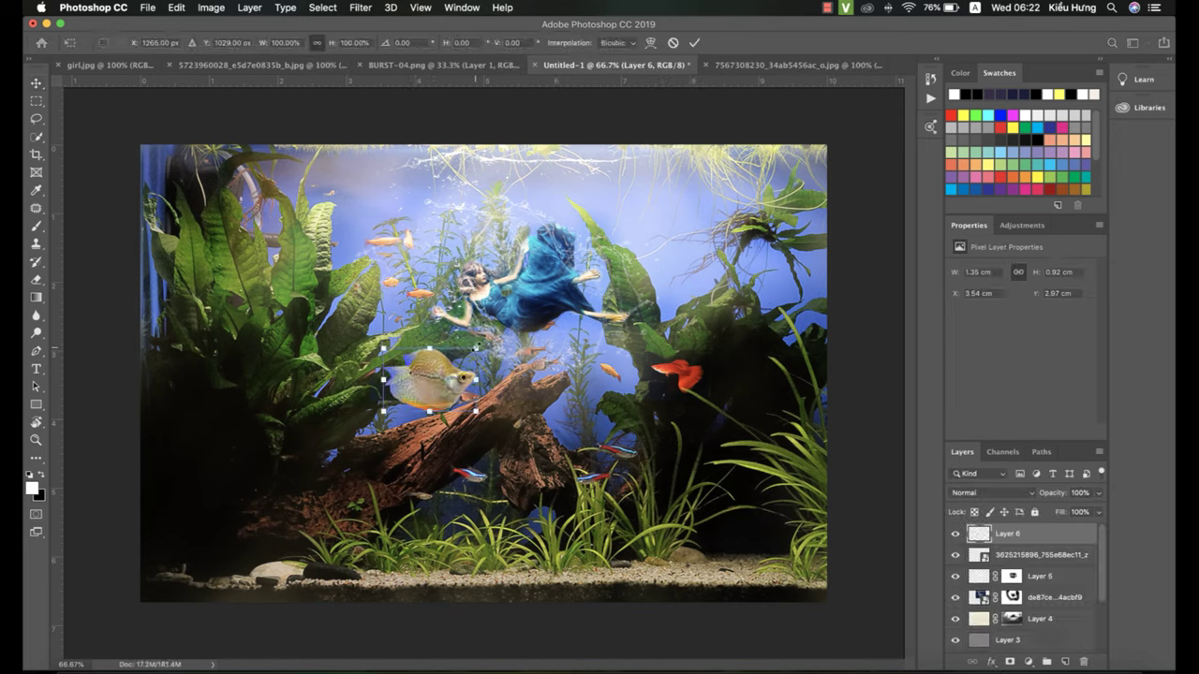
{"action": "left_click_drag", "start_coordinate": [475, 347], "coordinate": [387, 368]}
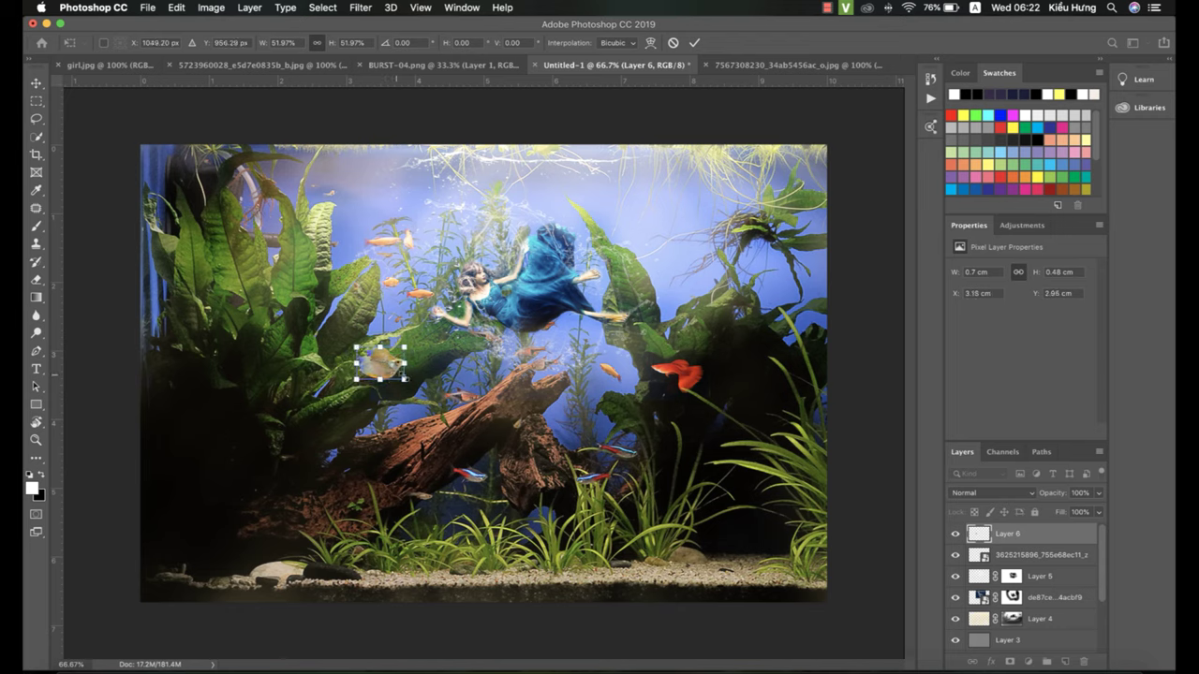
{"action": "key", "text": "Return"}
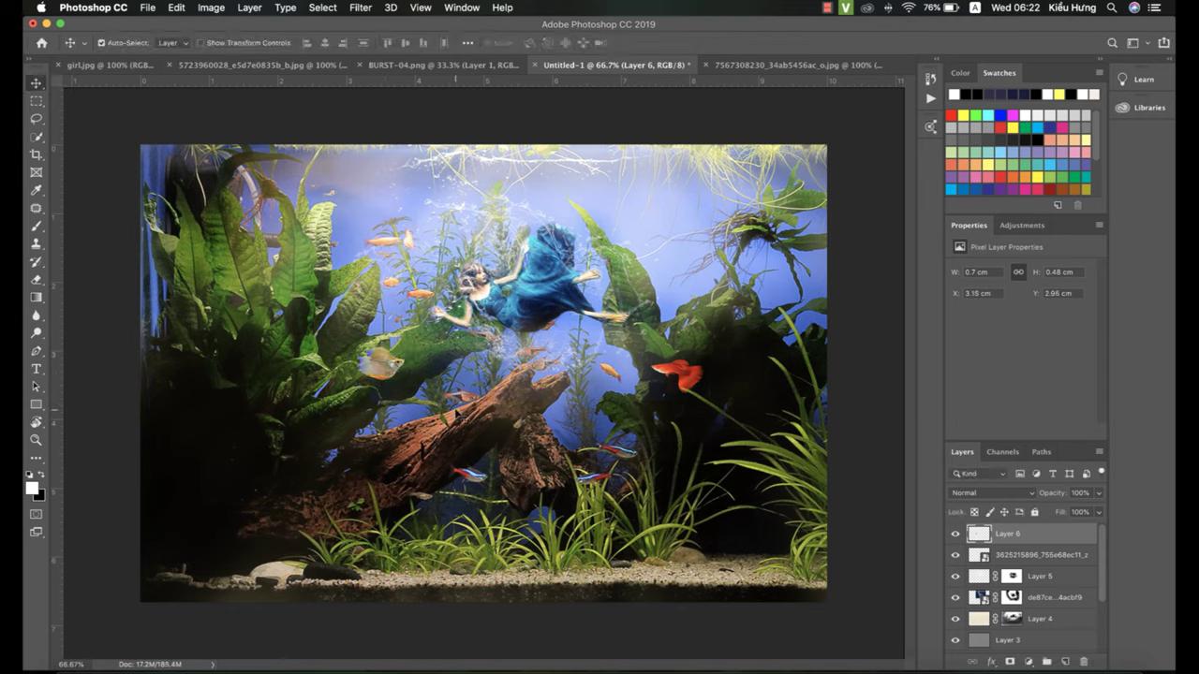
Add a Curves adjustment layer above all layers, lower its RGB midpoint slightly and adjust the Red channel's highlight point
{"action": "key", "text": "super"}
{"action": "left_click", "coordinate": [1029, 661]}
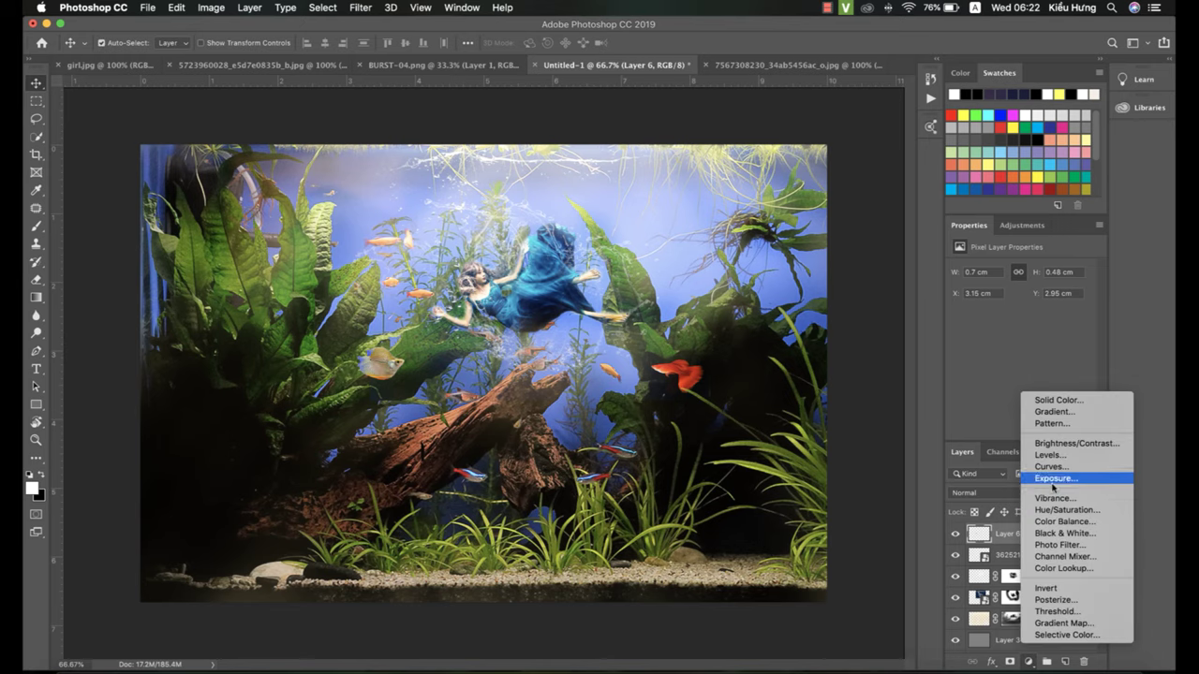
{"action": "left_click", "coordinate": [1054, 466]}
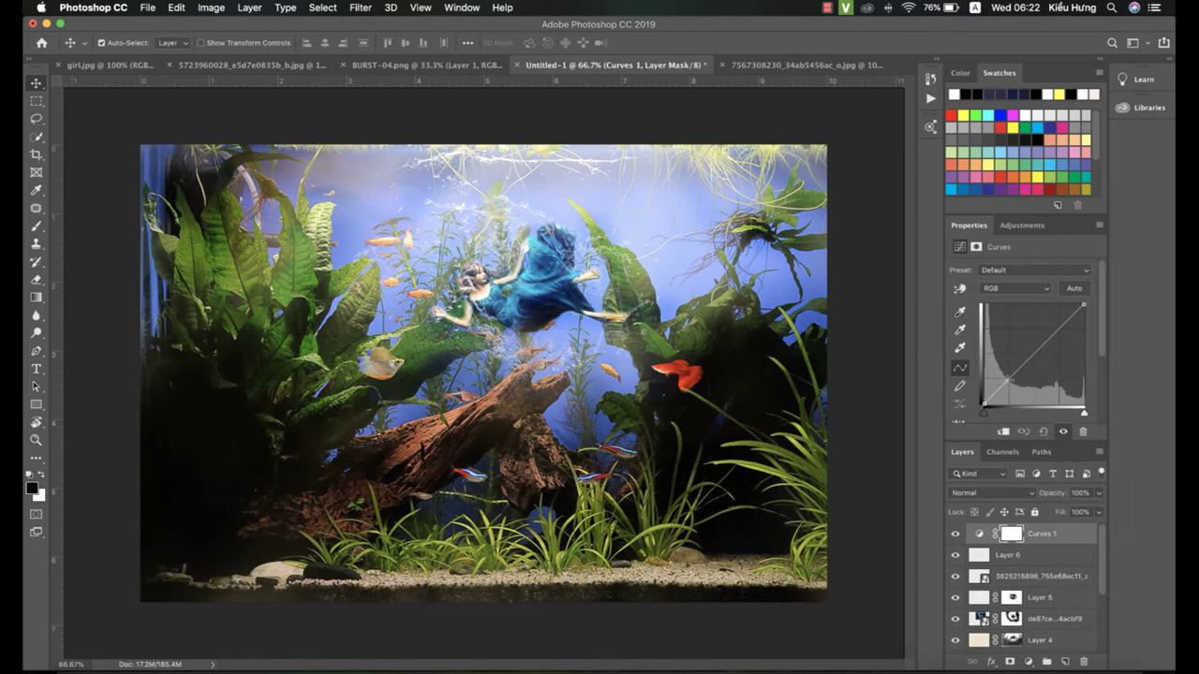
{"action": "left_click_drag", "start_coordinate": [1033, 356], "coordinate": [1036, 357]}
{"action": "left_click", "coordinate": [1019, 290]}
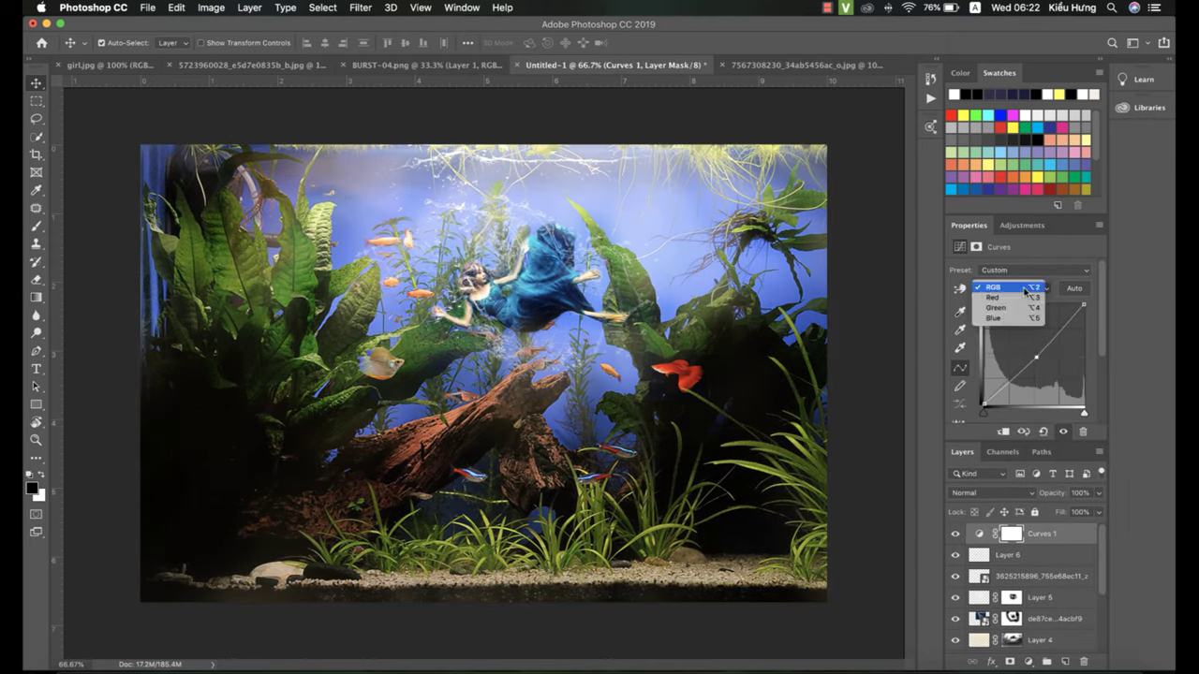
{"action": "left_click", "coordinate": [993, 297]}
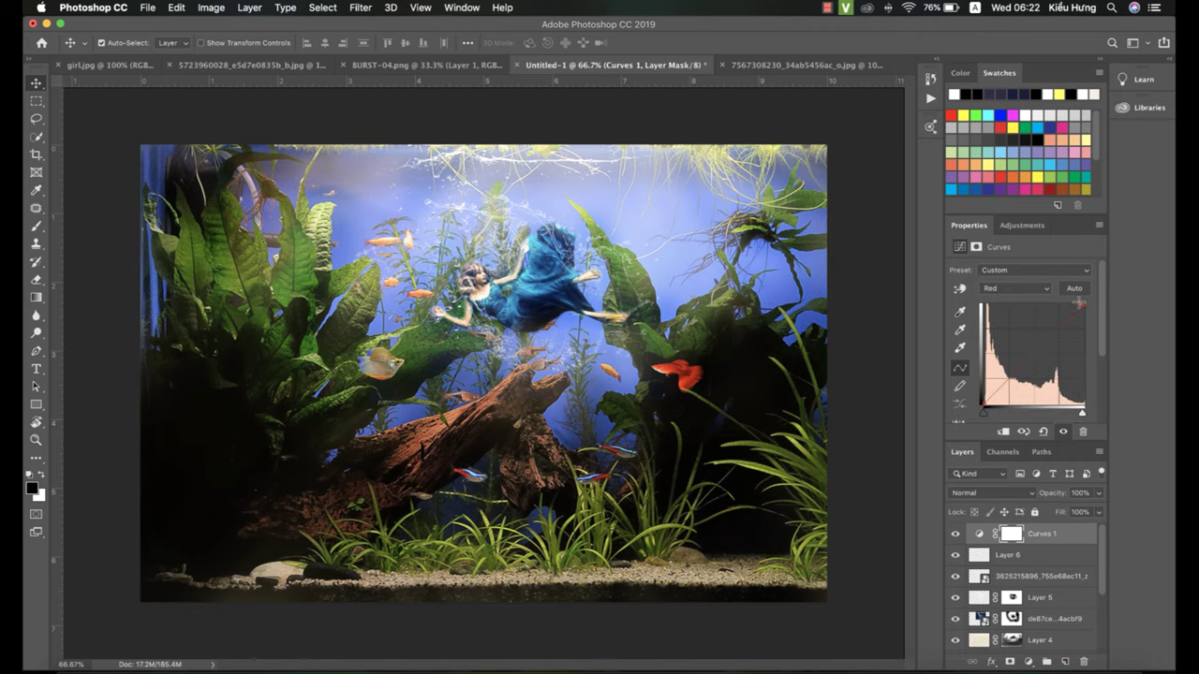
{"action": "left_click_drag", "start_coordinate": [1080, 304], "coordinate": [1090, 306]}
Adjust the shadow and highlight points of the Green channel in the Curves layer and add a midpoint
{"action": "left_click", "coordinate": [1032, 291]}
{"action": "left_click", "coordinate": [1028, 298]}
{"action": "left_click_drag", "start_coordinate": [984, 406], "coordinate": [982, 405]}
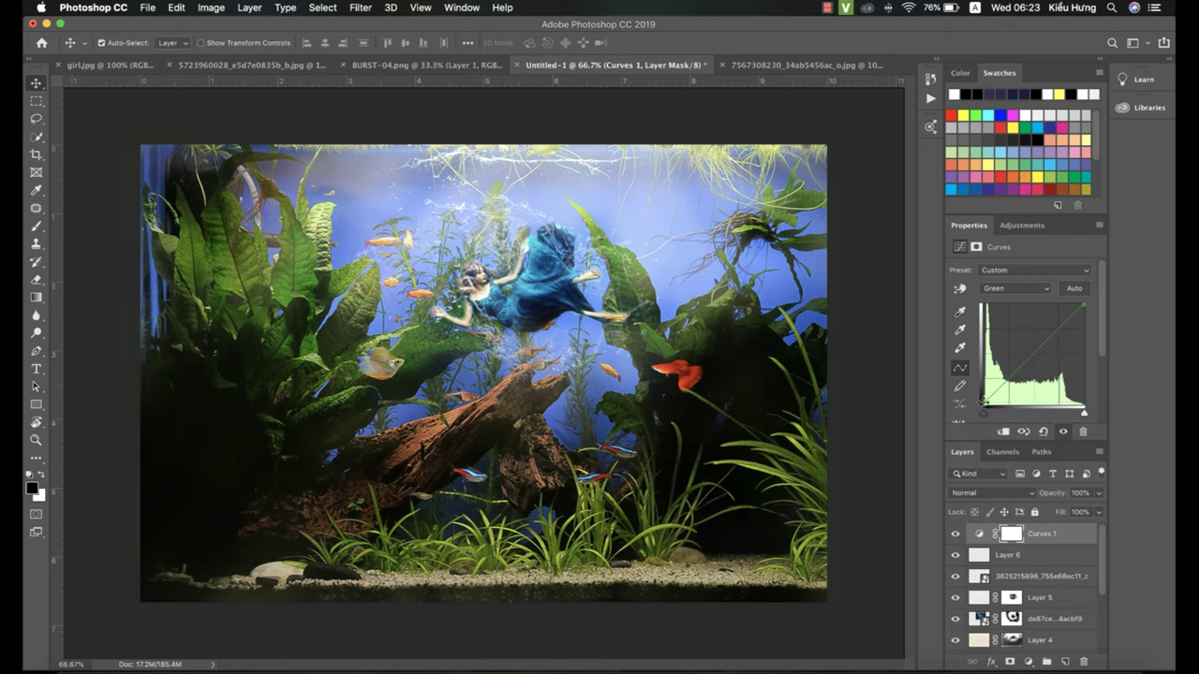
{"action": "mouse_move", "coordinate": [1085, 304]}
{"action": "left_mouse_down"}
{"action": "mouse_move", "coordinate": [1089, 318]}
{"action": "mouse_move", "coordinate": [1078, 289]}
{"action": "left_mouse_up"}
{"action": "left_click", "coordinate": [1037, 352]}
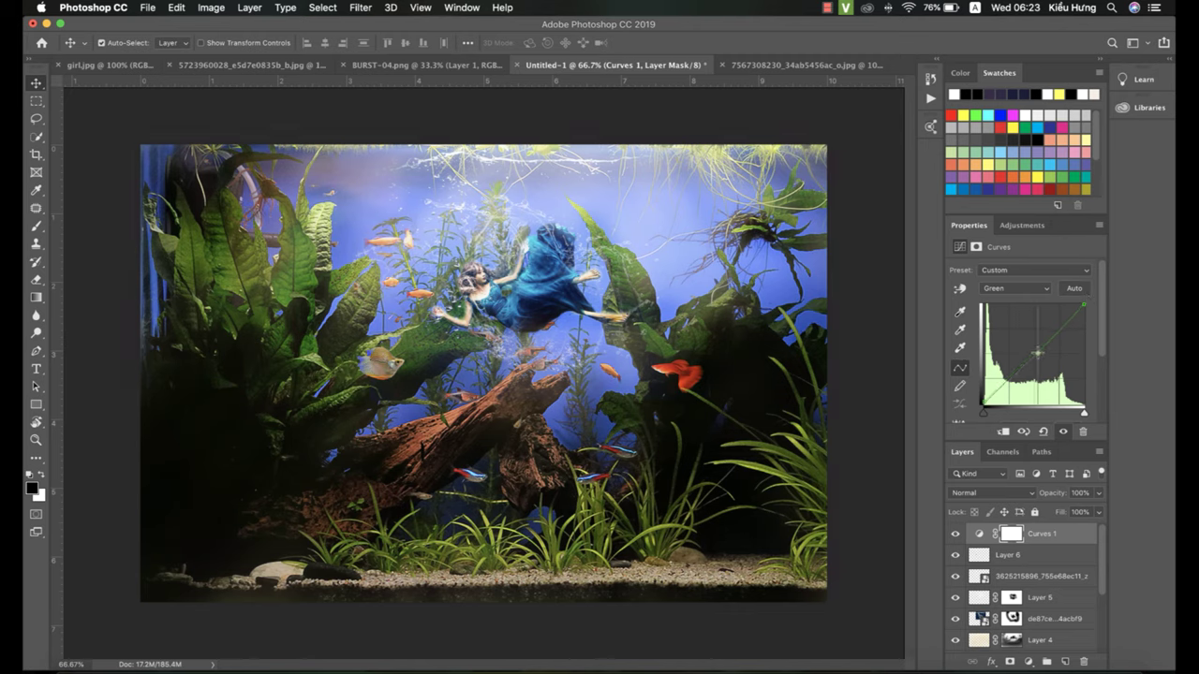
Raise the midpoint of the Blue channel slightly in the Curves layer
{"action": "left_click", "coordinate": [1035, 289]}
{"action": "left_click", "coordinate": [1028, 303]}
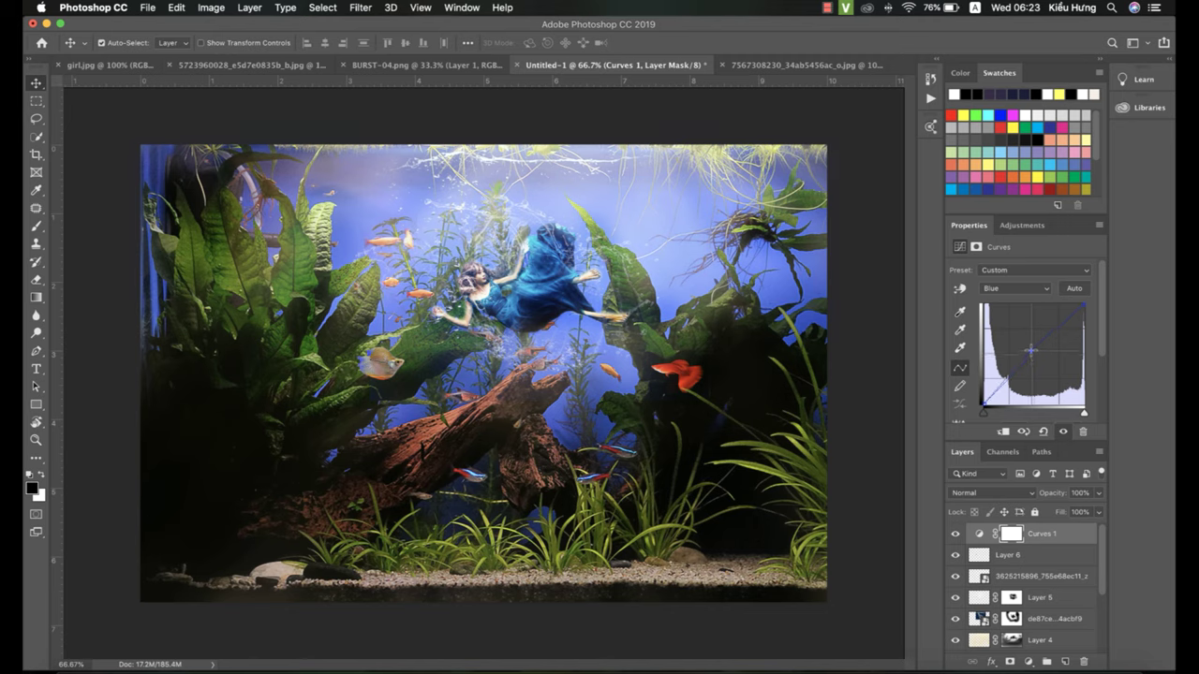
{"action": "left_click", "coordinate": [1029, 350]}
{"action": "left_click_drag", "start_coordinate": [1029, 350], "coordinate": [1030, 348]}
Add a Gradient Map adjustment layer using the Violet, Orange preset
{"action": "left_click", "coordinate": [1029, 662]}
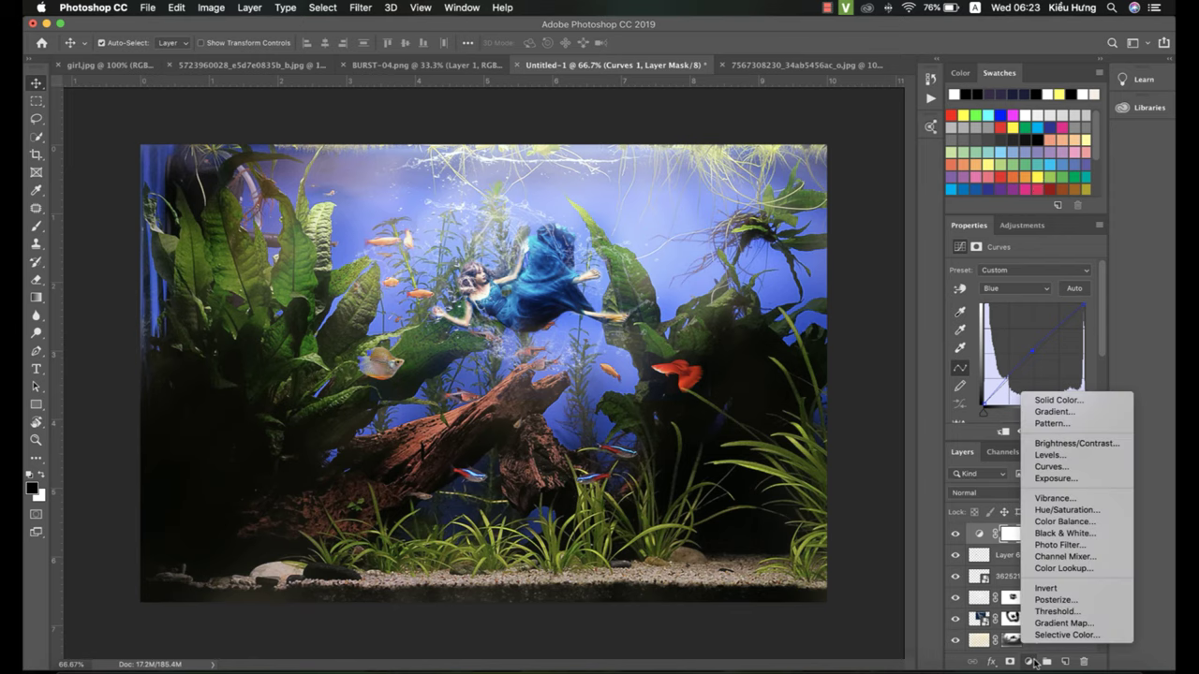
{"action": "left_click", "coordinate": [1062, 623]}
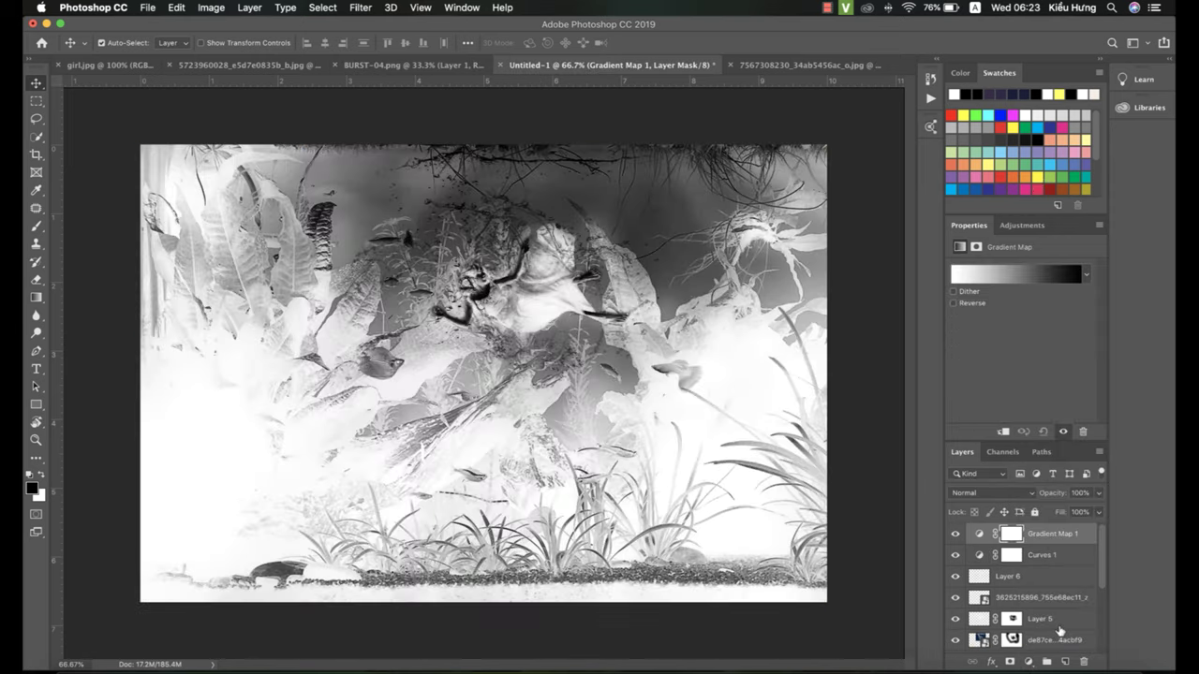
{"action": "left_click", "coordinate": [1011, 276]}
{"action": "left_click", "coordinate": [562, 209]}
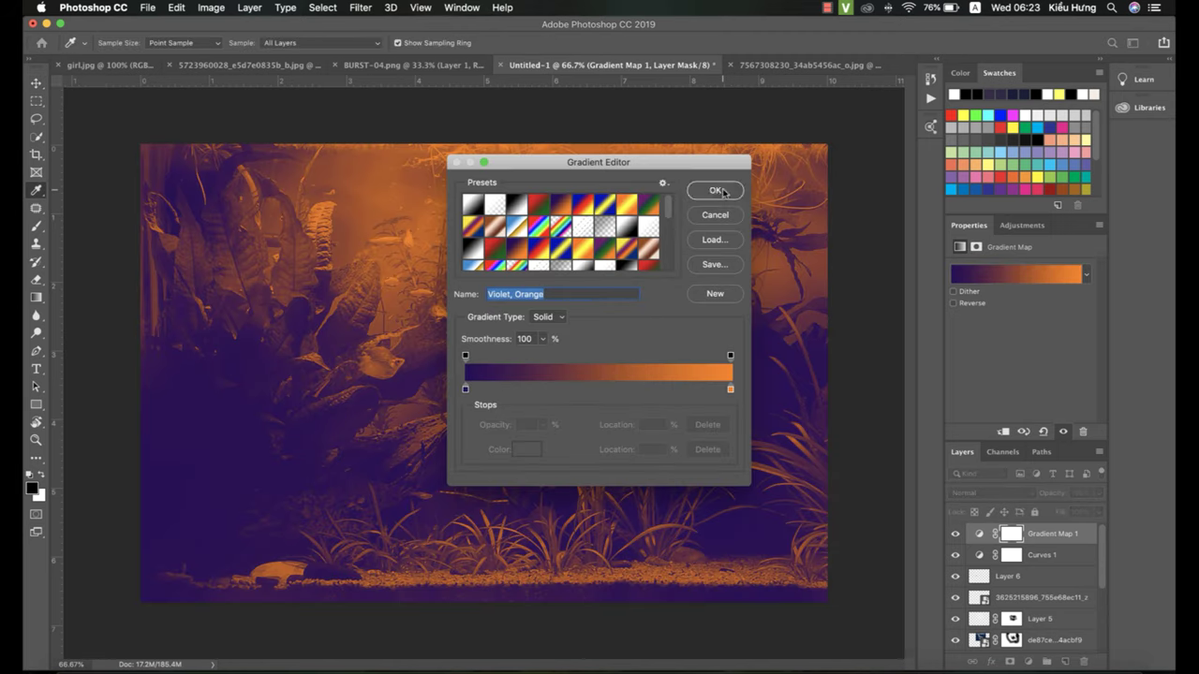
{"action": "left_click", "coordinate": [715, 191]}
Set the Gradient Map layer to Screen blending at 20% opacity and compare the image with the layer hidden
{"action": "left_click", "coordinate": [1035, 494]}
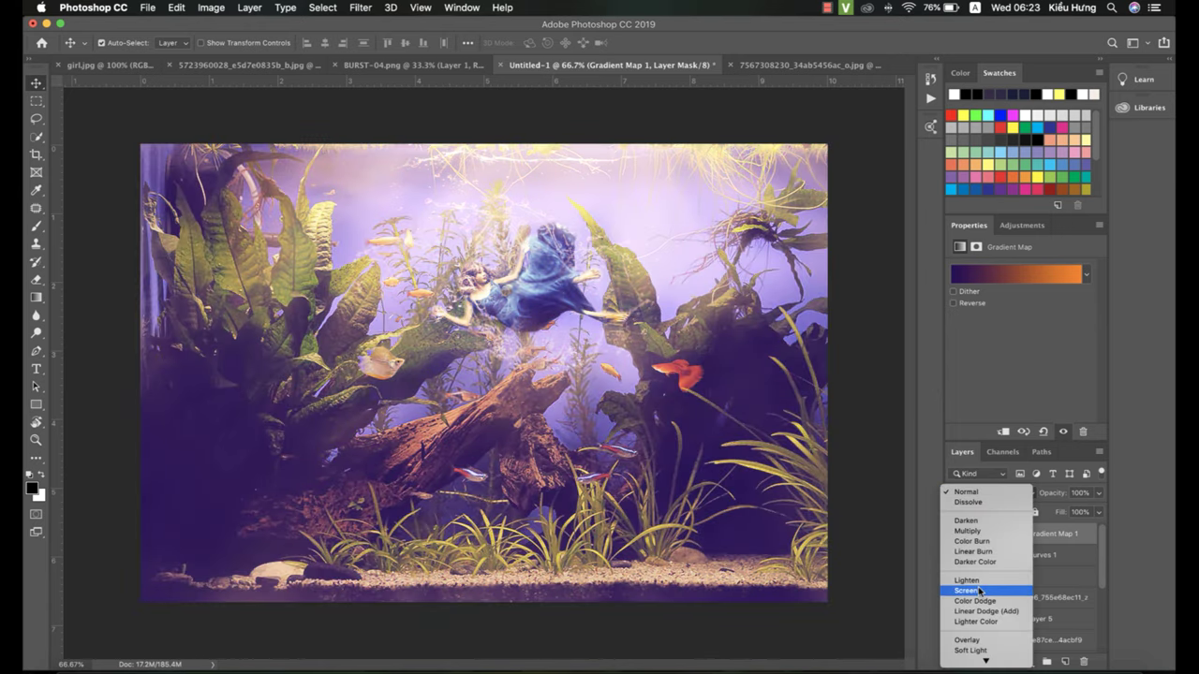
{"action": "left_click", "coordinate": [974, 589]}
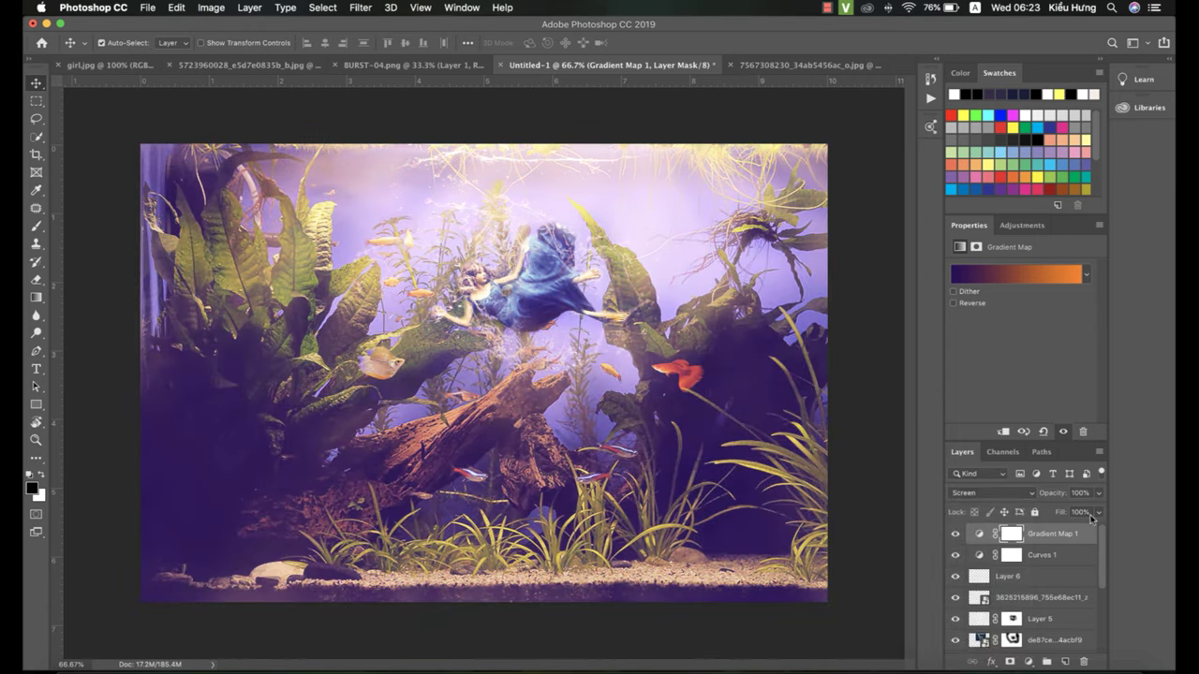
{"action": "left_click", "coordinate": [1099, 494]}
{"action": "left_click_drag", "start_coordinate": [1060, 512], "coordinate": [1047, 514]}
{"action": "left_click", "coordinate": [955, 534]}
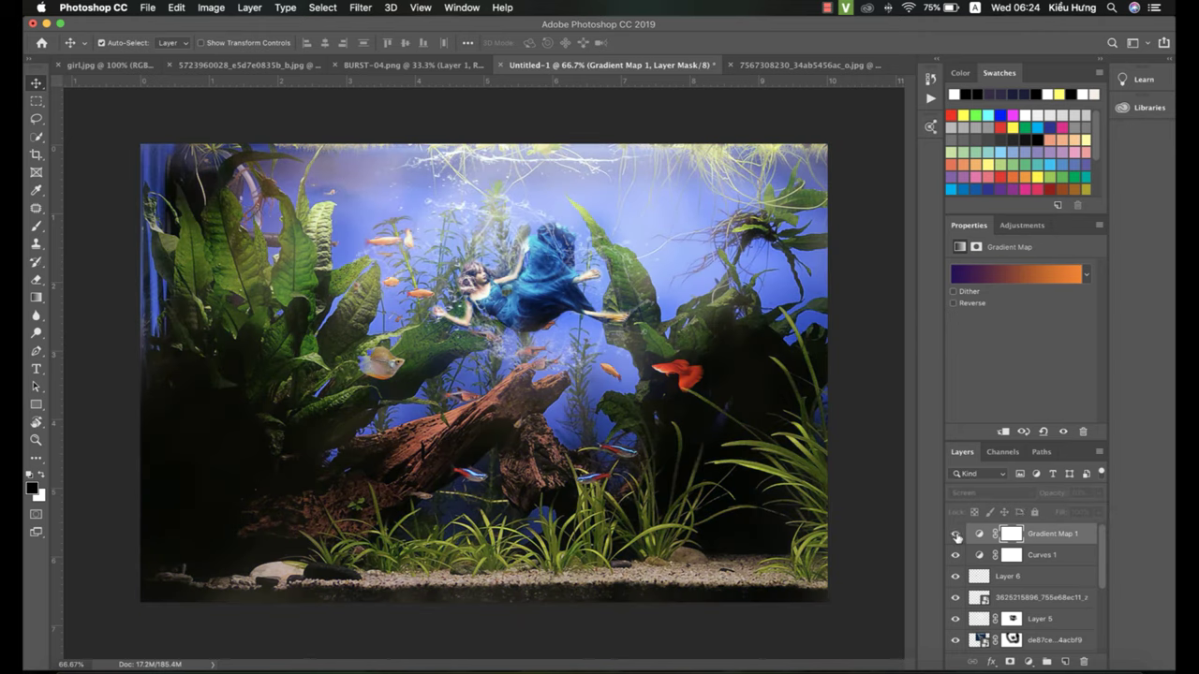
{"action": "left_click", "coordinate": [955, 534]}
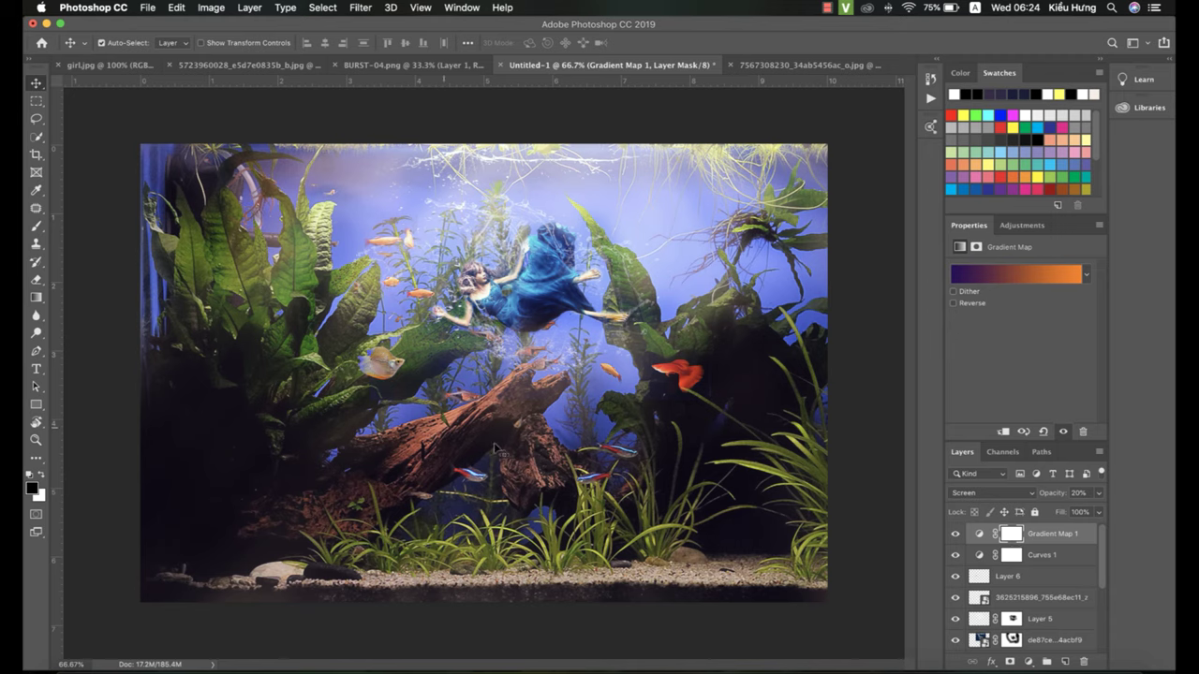
Mask the gradient map over the large leaves and the dark plants around the red fish with a bigger black brush at 80% opacity
{"action": "key", "text": "b"}
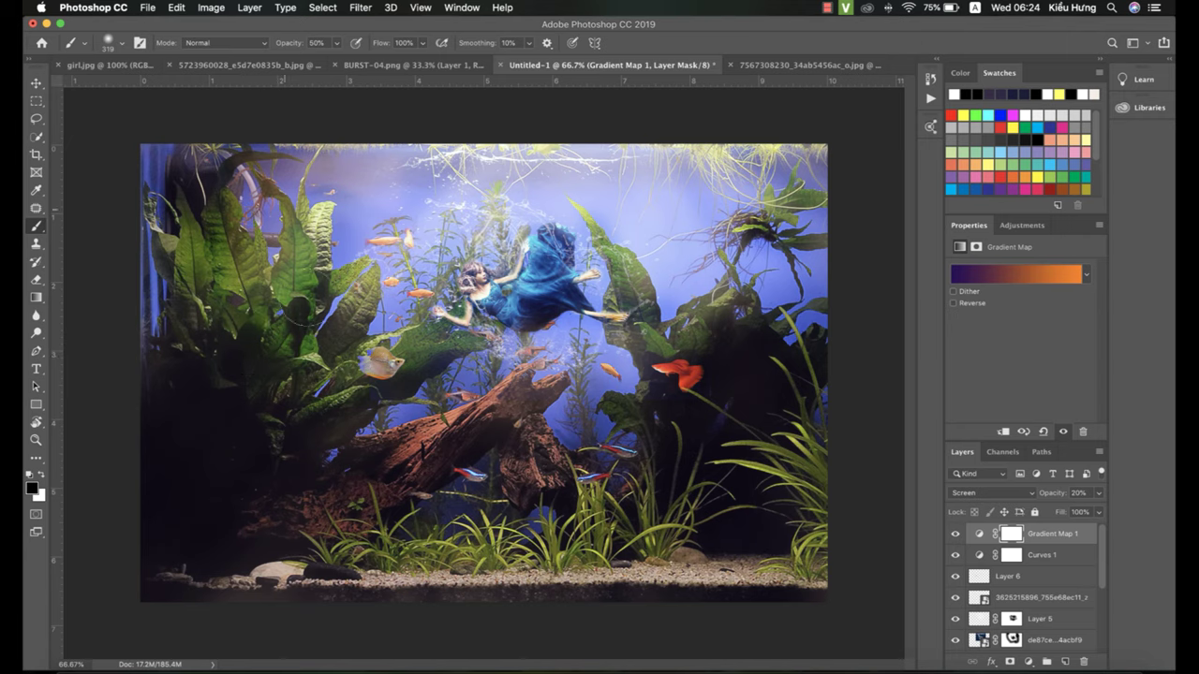
{"action": "key", "text": "8"}
{"action": "key", "text": "bracketright"}
{"action": "key", "text": "bracketright"}
{"action": "key", "text": "bracketright"}
{"action": "key", "text": "bracketright"}
{"action": "key", "text": "bracketright"}
{"action": "key", "text": "bracketleft"}
{"action": "left_click_drag", "start_coordinate": [418, 377], "coordinate": [440, 403]}
{"action": "mouse_move", "coordinate": [665, 314]}
{"action": "left_mouse_down"}
{"action": "mouse_move", "coordinate": [727, 197]}
{"action": "mouse_move", "coordinate": [774, 430]}
{"action": "left_mouse_up"}
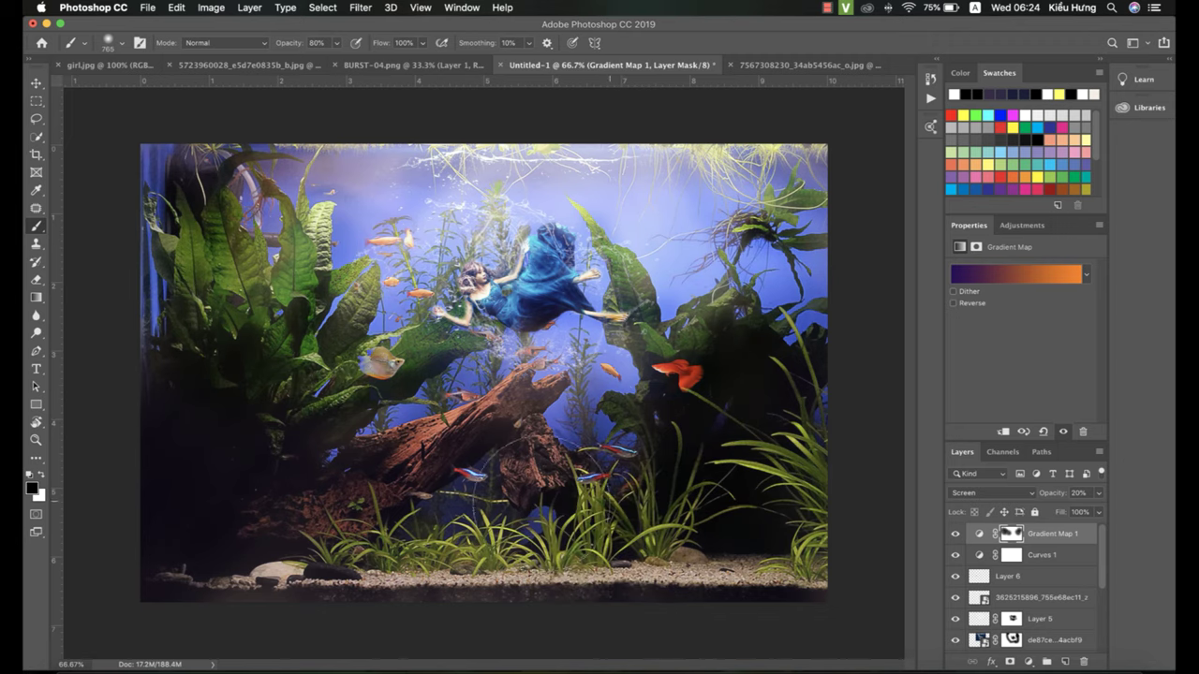
Mask the gradient map over the bottom grass and the tall leafy plants, and compare the image with the layer hidden
{"action": "left_click_drag", "start_coordinate": [609, 501], "coordinate": [524, 503]}
{"action": "left_click_drag", "start_coordinate": [195, 463], "coordinate": [248, 196]}
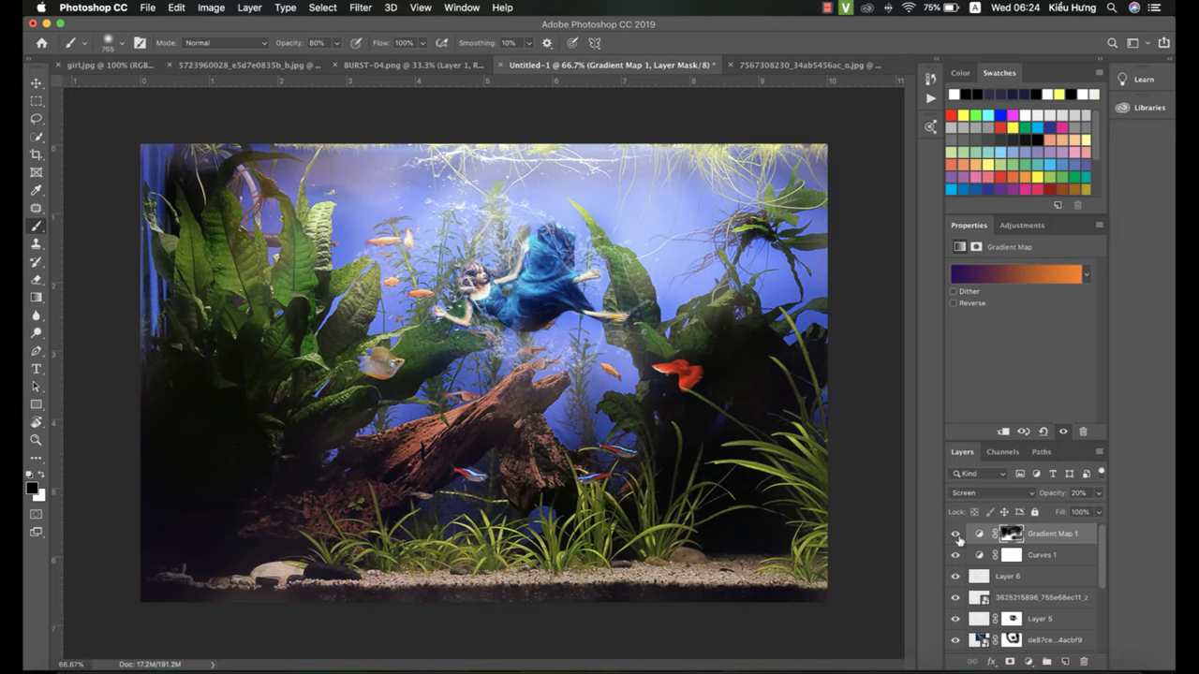
{"action": "left_click", "coordinate": [956, 535]}
{"action": "left_click", "coordinate": [956, 535]}
{"action": "left_click", "coordinate": [957, 535]}
{"action": "left_click", "coordinate": [956, 535]}
{"action": "left_click", "coordinate": [956, 534]}
{"action": "left_click", "coordinate": [956, 535]}
Crop the composite slightly tighter on all four sides to trim the tank's outer edges
{"action": "key", "text": "c"}
{"action": "left_click_drag", "start_coordinate": [142, 600], "coordinate": [168, 594]}
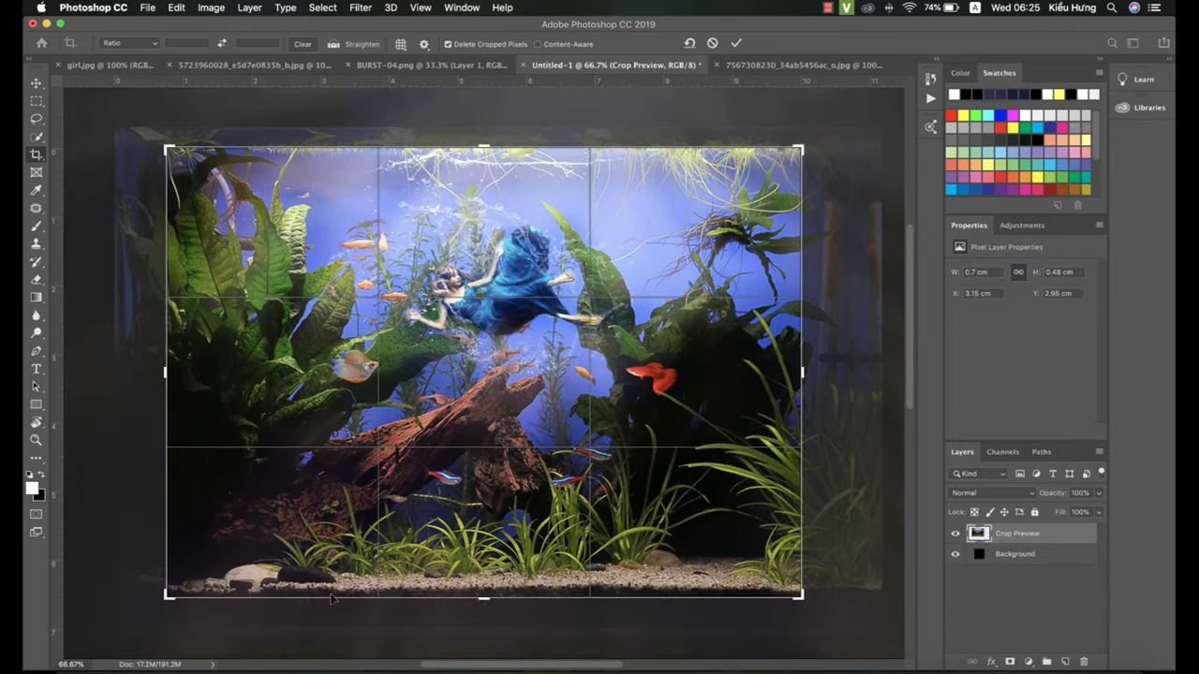
{"action": "left_click_drag", "start_coordinate": [482, 598], "coordinate": [482, 594]}
{"action": "left_click_drag", "start_coordinate": [485, 147], "coordinate": [485, 153]}
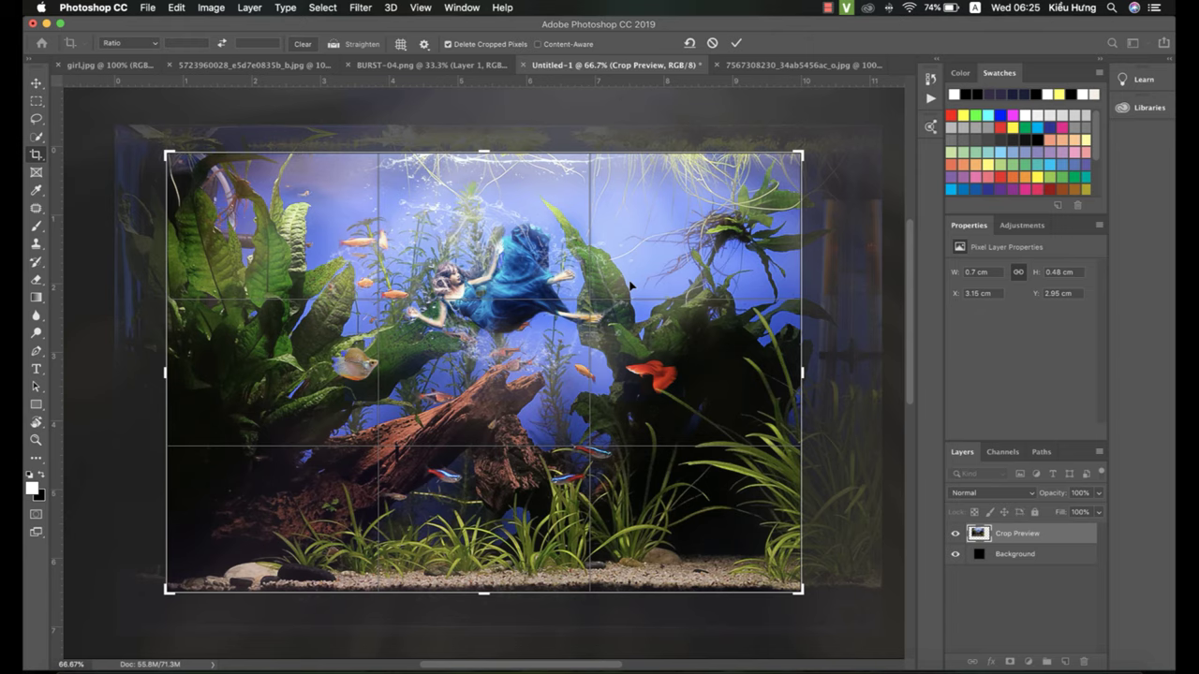
{"action": "key", "text": "Return"}
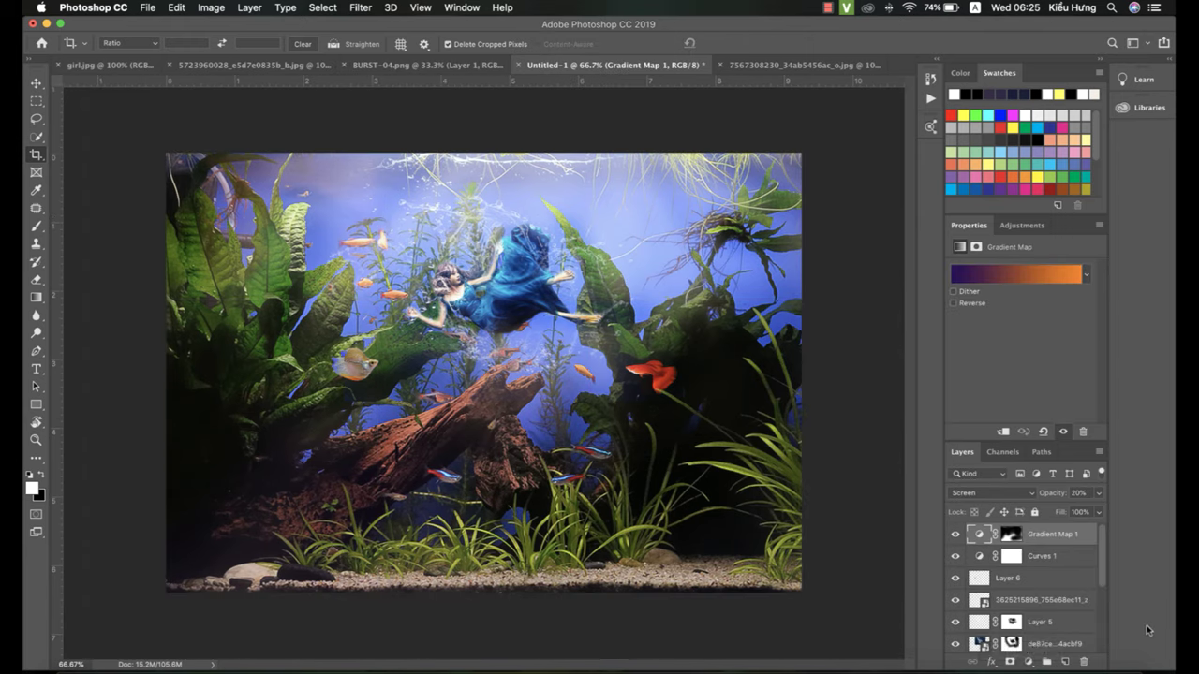
Add a Brightness/Contrast adjustment layer on top with brightness 19 and contrast 53
{"action": "left_click", "coordinate": [1029, 661]}
{"action": "left_click", "coordinate": [1037, 447]}
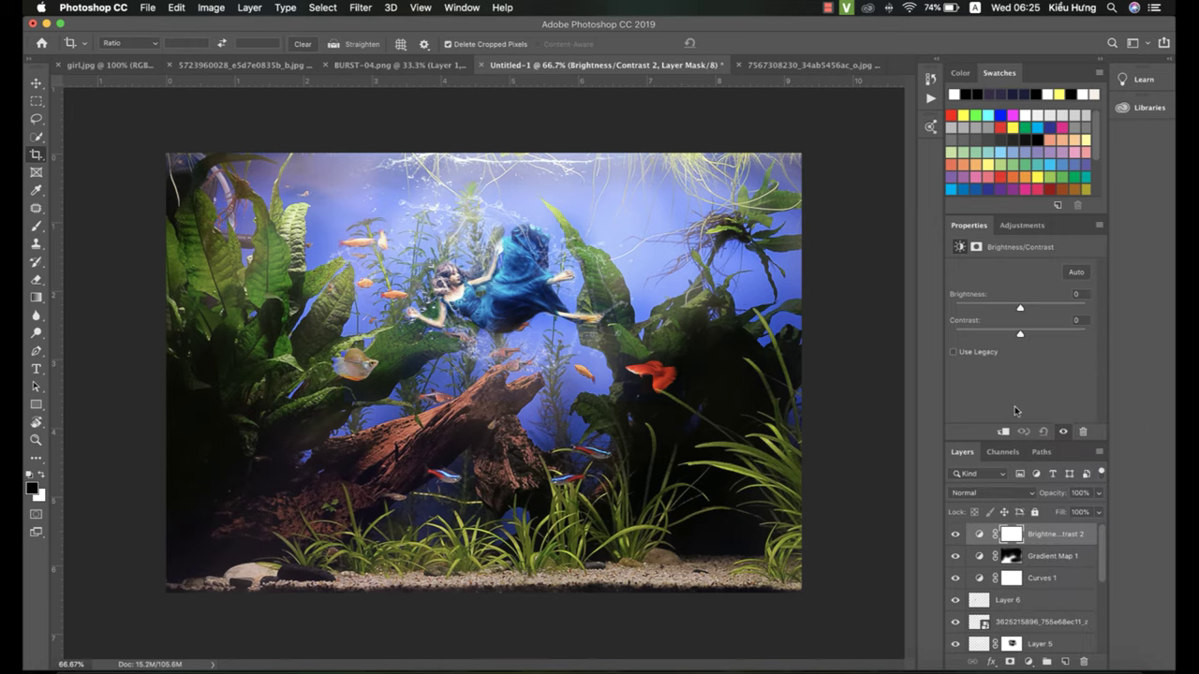
{"action": "left_click_drag", "start_coordinate": [1021, 309], "coordinate": [1037, 334]}
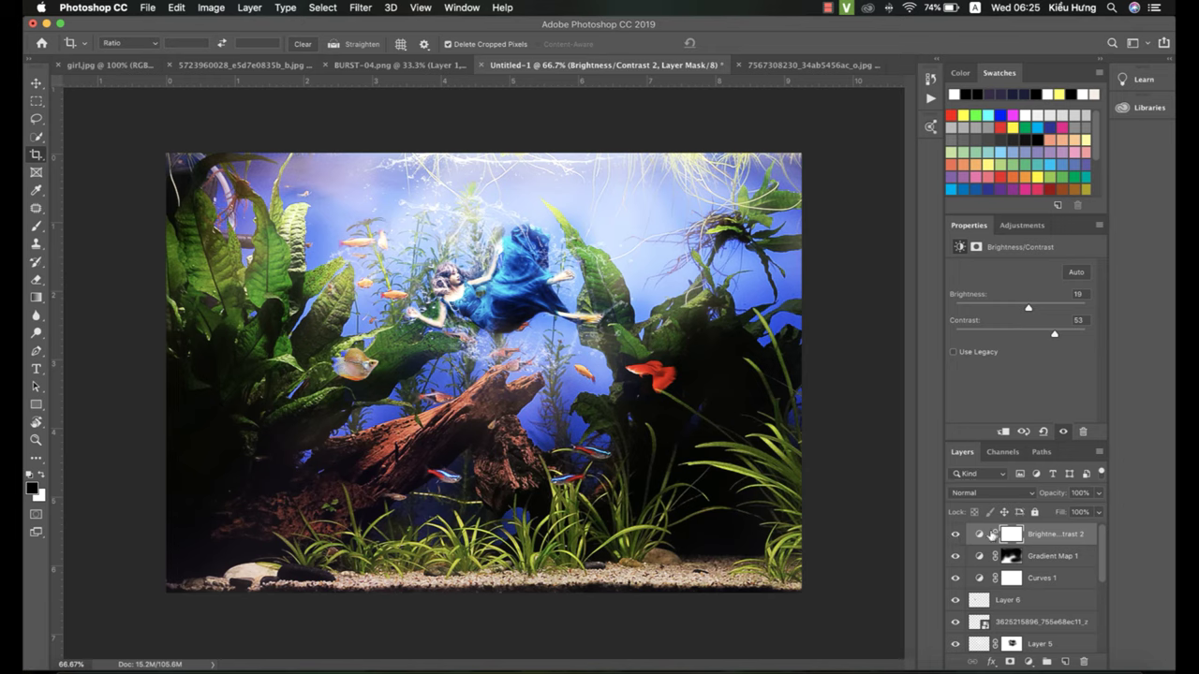
Invert the Brightness/Contrast layer mask to black and paint it white over the woman, surrounding water and plants at 80% opacity
{"action": "key", "text": "super+i"}
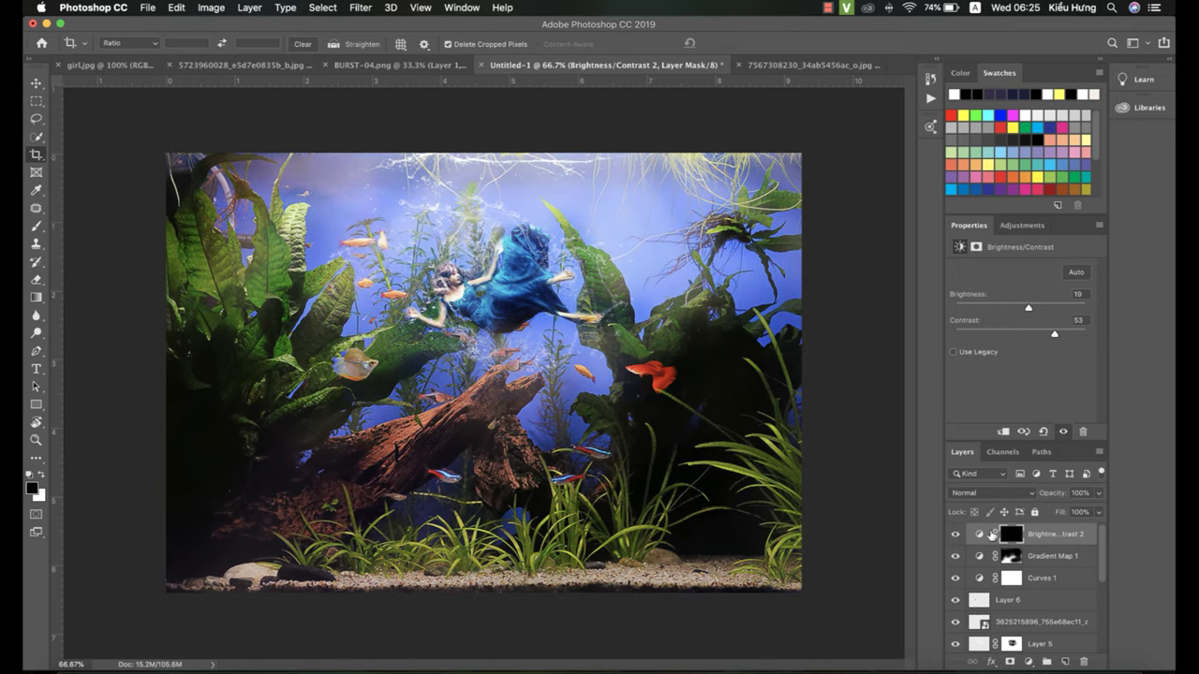
{"action": "left_click", "coordinate": [37, 226]}
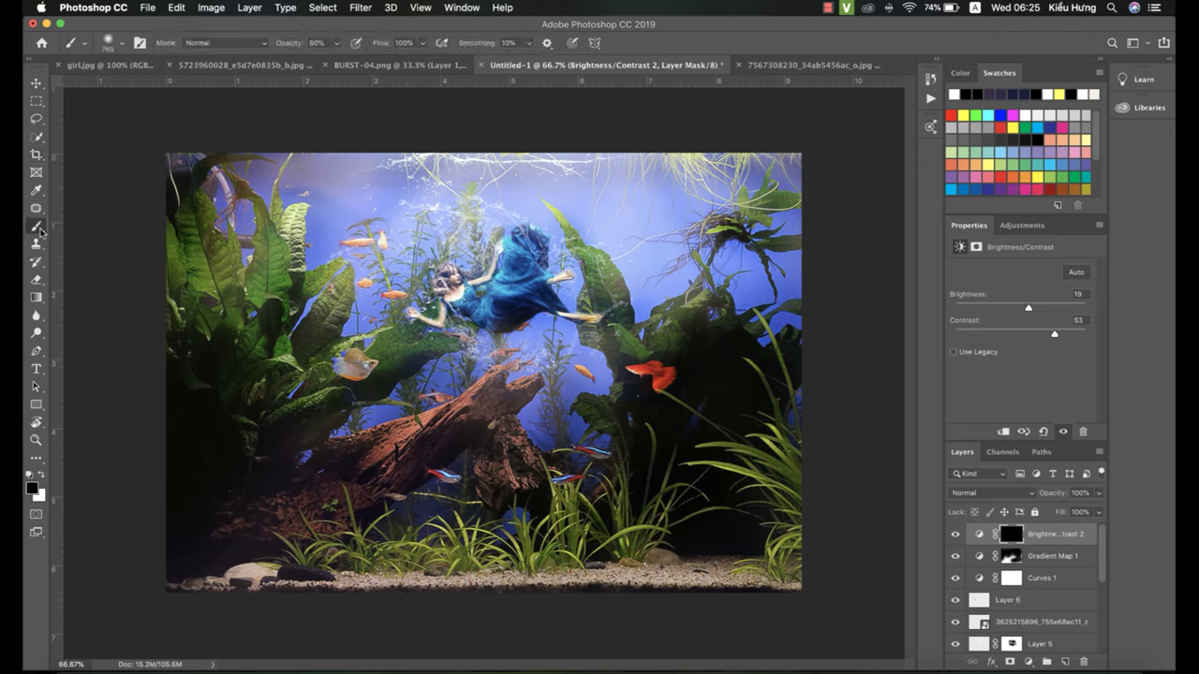
{"action": "key", "text": "x"}
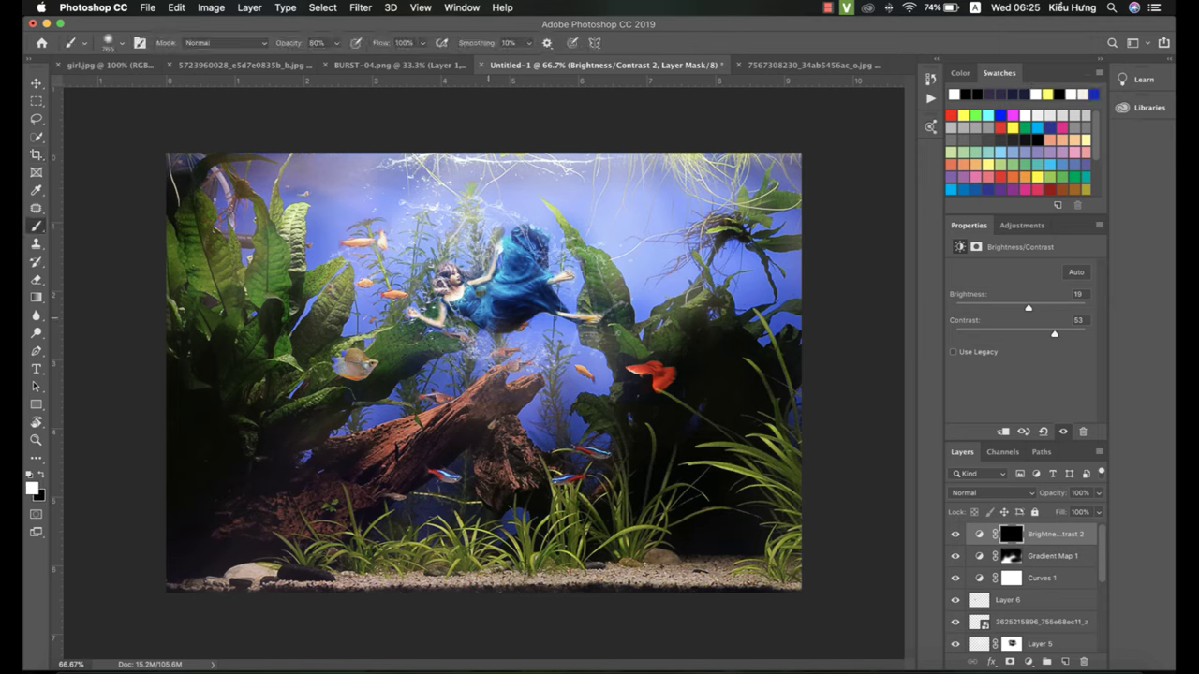
{"action": "mouse_move", "coordinate": [398, 285]}
{"action": "left_mouse_down"}
{"action": "mouse_move", "coordinate": [426, 272]}
{"action": "mouse_move", "coordinate": [585, 286]}
{"action": "left_mouse_up"}
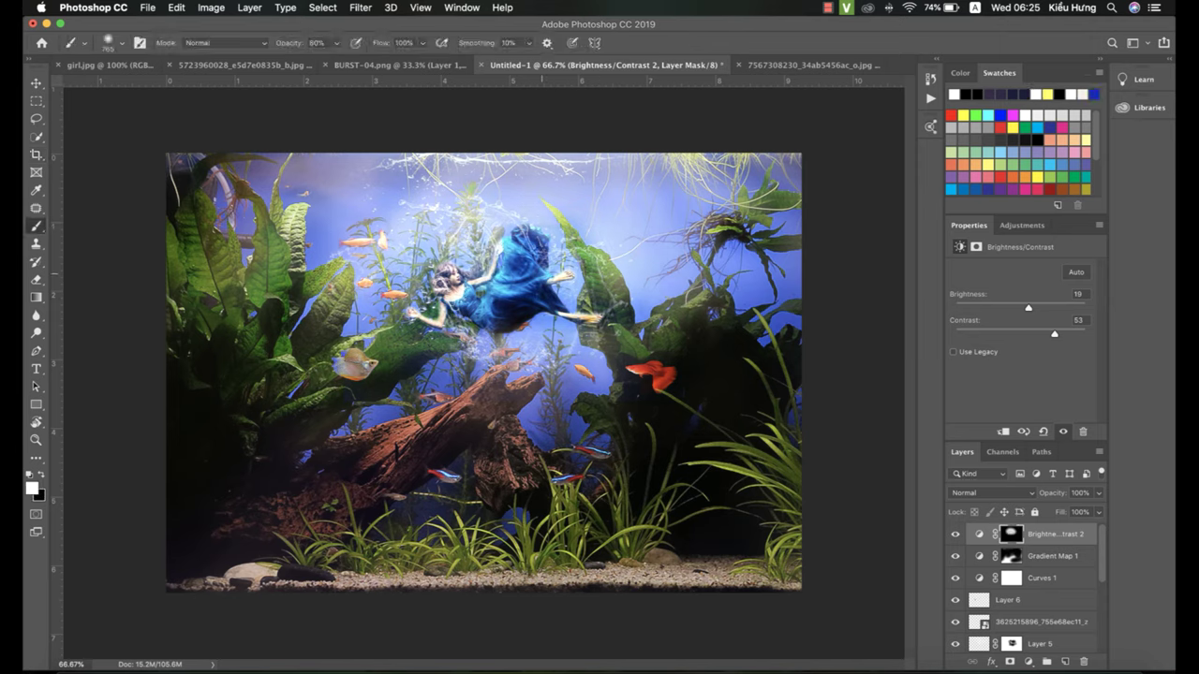
{"action": "mouse_move", "coordinate": [434, 356]}
{"action": "left_mouse_down"}
{"action": "mouse_move", "coordinate": [323, 346]}
{"action": "mouse_move", "coordinate": [318, 197]}
{"action": "mouse_move", "coordinate": [525, 188]}
{"action": "mouse_move", "coordinate": [649, 225]}
{"action": "left_mouse_up"}
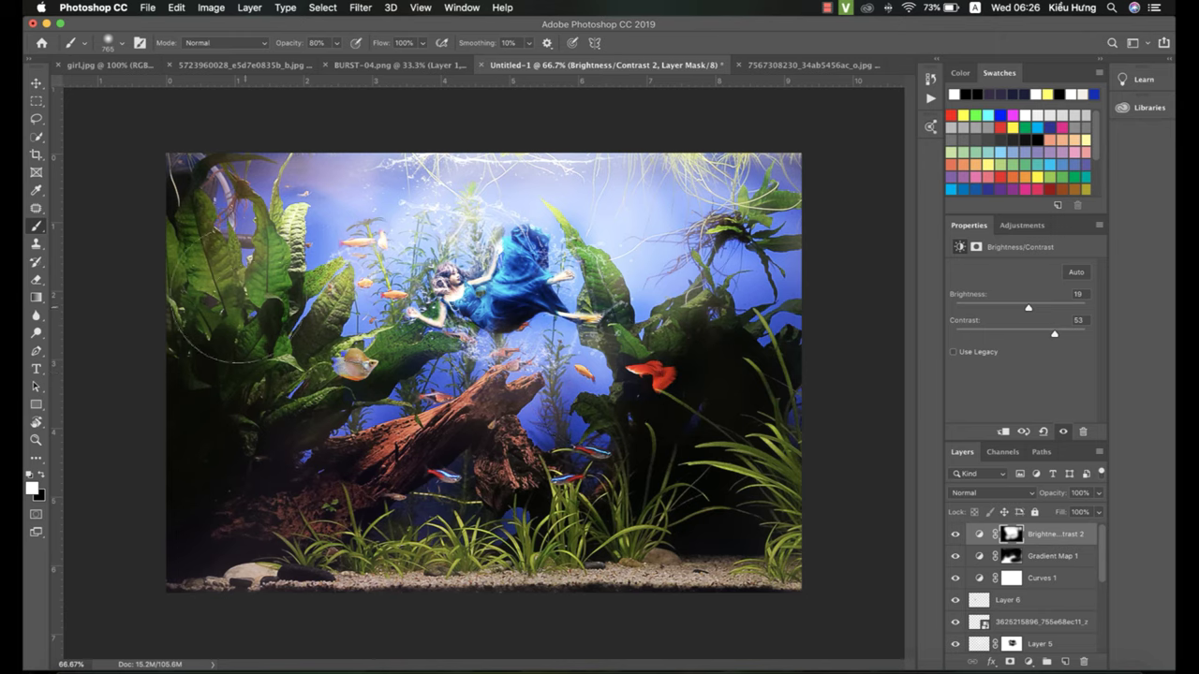
Compare the image with the Brightness/Contrast adjustment layer hidden and shown
{"action": "left_click", "coordinate": [955, 534]}
{"action": "left_click", "coordinate": [955, 535]}
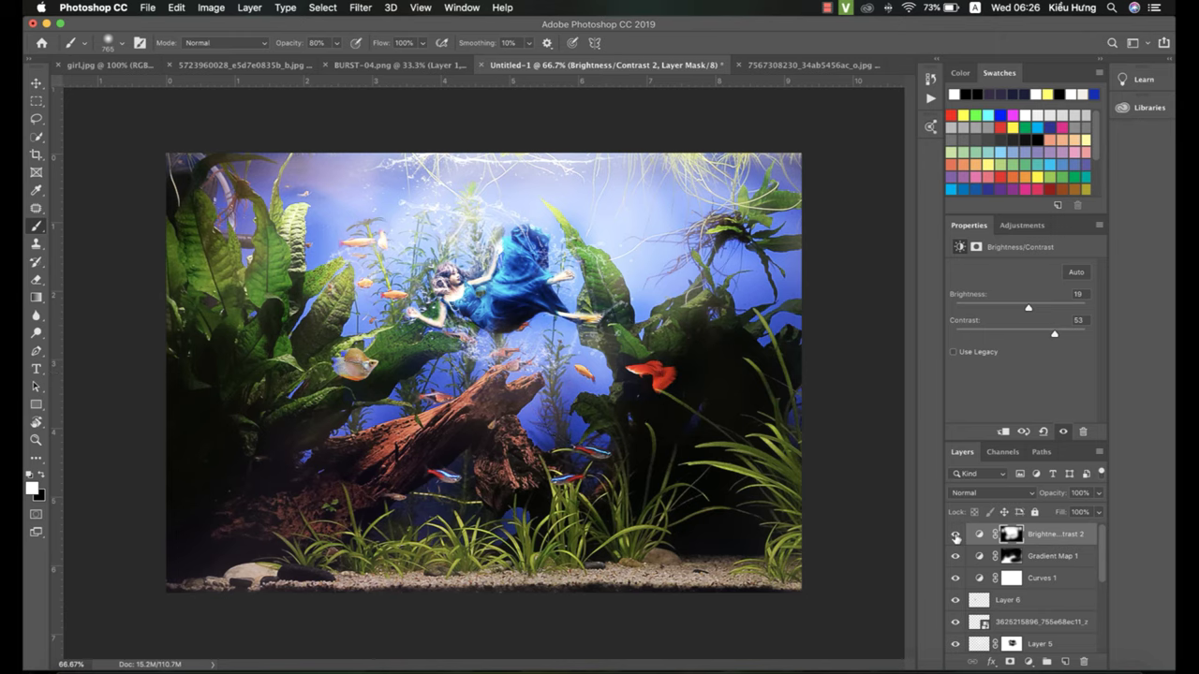
{"action": "left_click", "coordinate": [955, 535]}
{"action": "left_click", "coordinate": [955, 535]}
Add a Hue/Saturation adjustment layer on top with hue -2 and saturation +3, and compare the image with it hidden
{"action": "left_click", "coordinate": [1028, 662]}
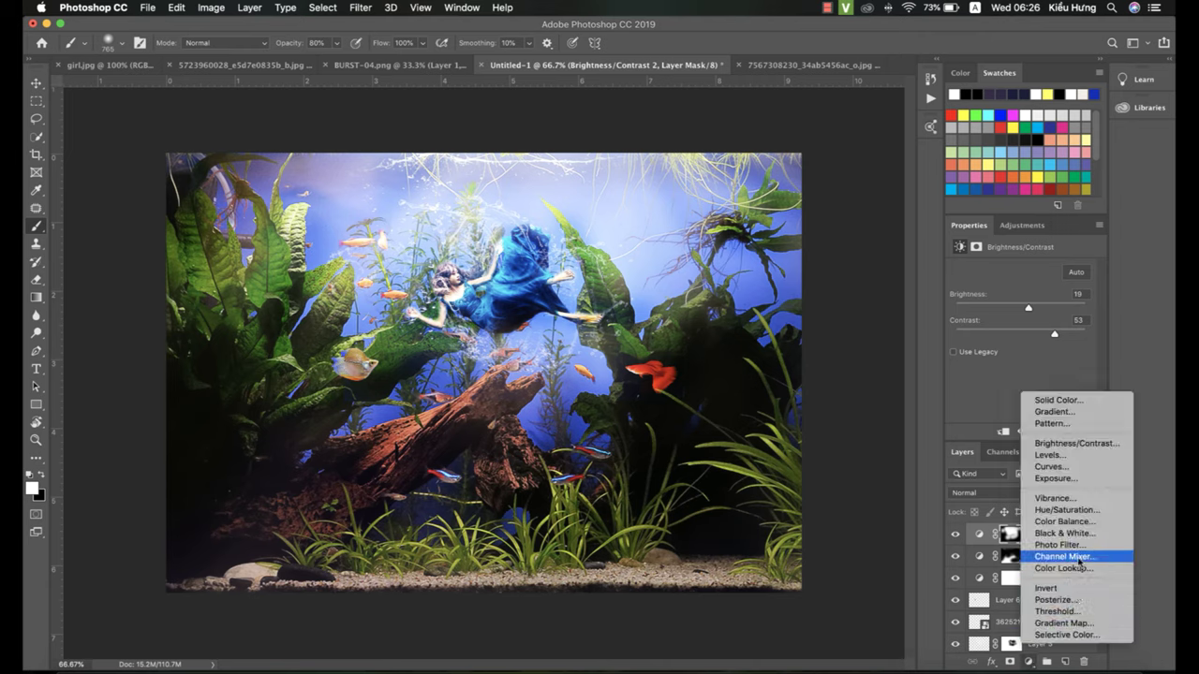
{"action": "left_click", "coordinate": [1067, 510]}
{"action": "left_click_drag", "start_coordinate": [1021, 377], "coordinate": [1019, 325]}
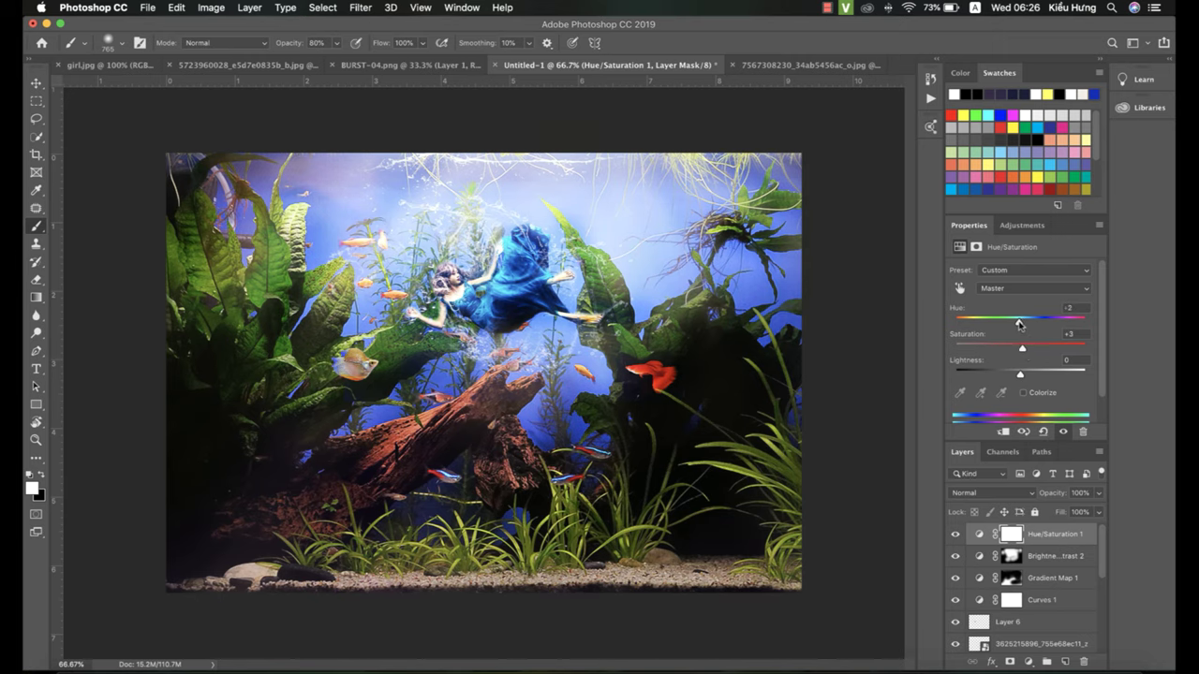
{"action": "left_click", "coordinate": [955, 535]}
{"action": "left_click", "coordinate": [955, 535]}
{"action": "left_click", "coordinate": [956, 535]}
{"action": "left_click", "coordinate": [955, 535]}
Save the composite as a JPEG copy named "Girl in fishtank" on the Desktop
{"action": "key", "text": "super+s"}
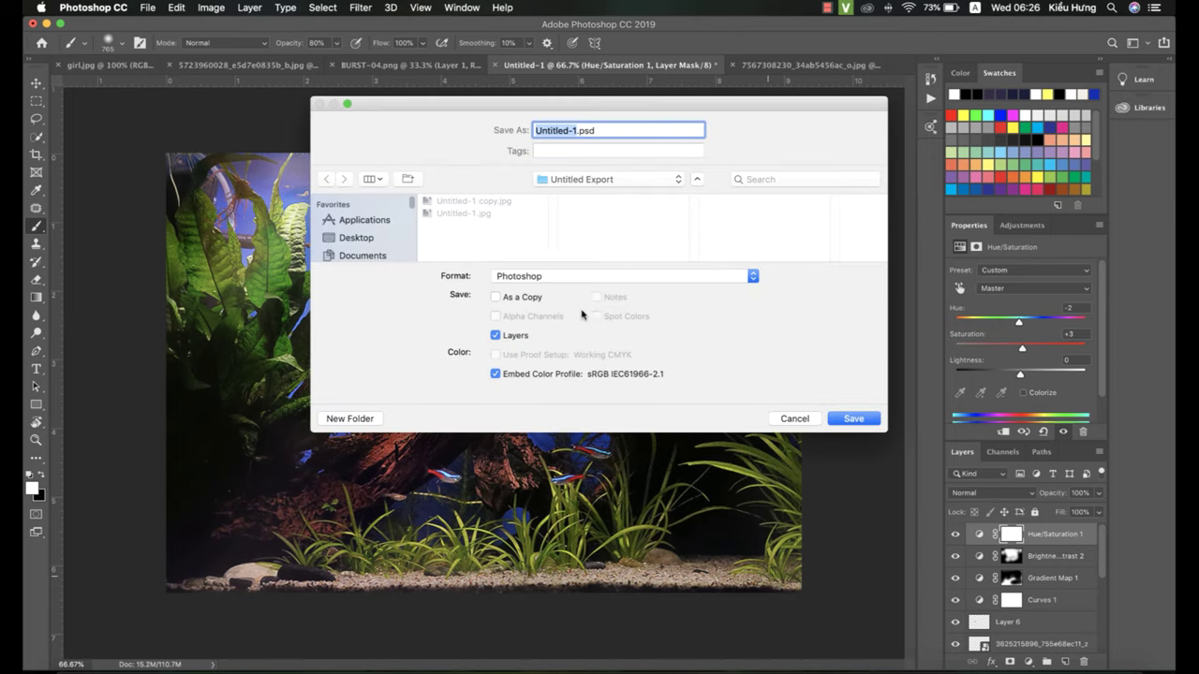
{"action": "left_click", "coordinate": [631, 276]}
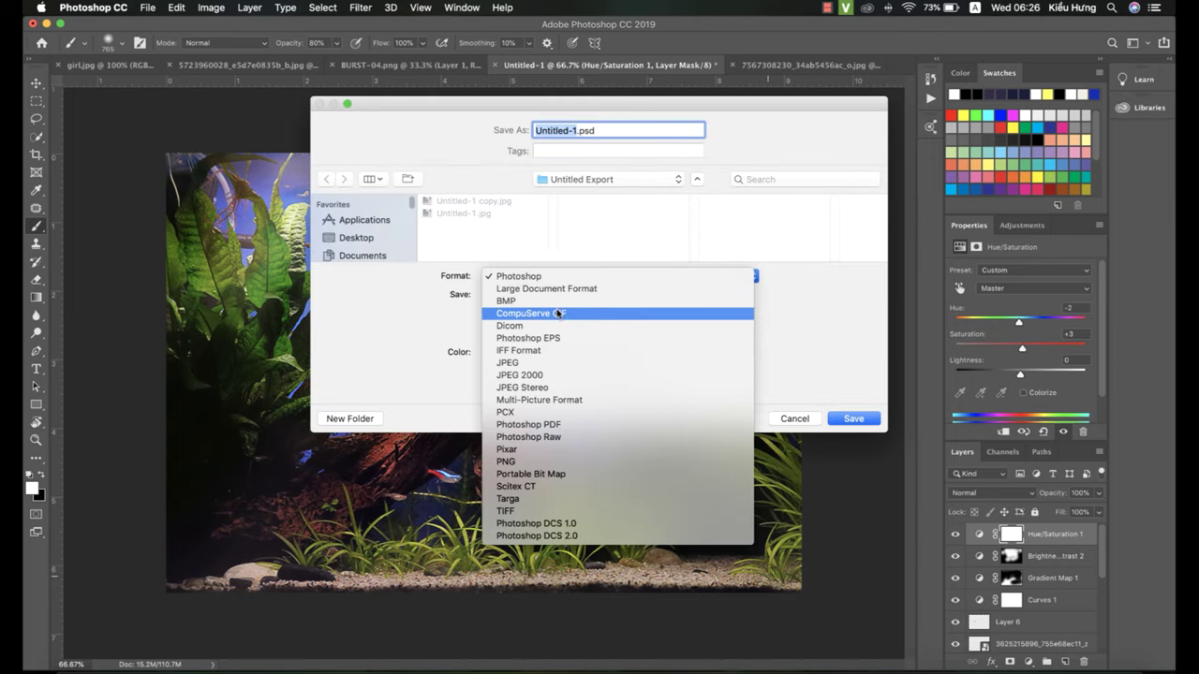
{"action": "left_click", "coordinate": [537, 363]}
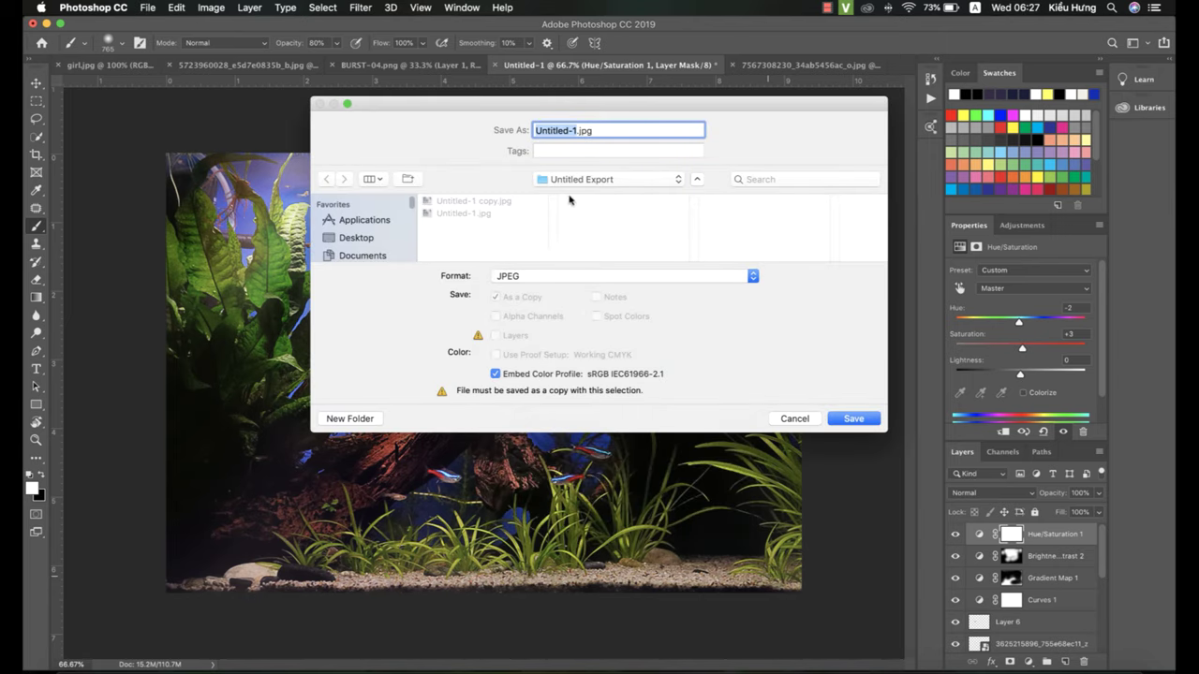
{"action": "left_click", "coordinate": [600, 180]}
{"action": "left_click", "coordinate": [581, 193]}
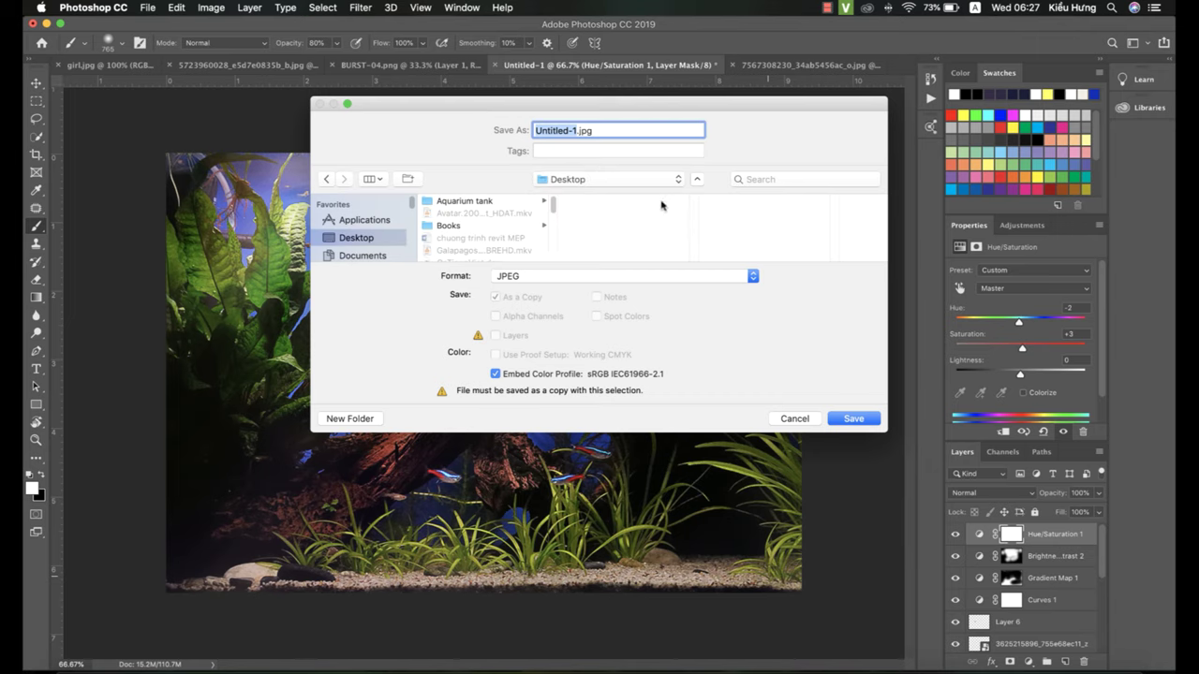
{"action": "type", "text": "Gi"}
{"action": "type", "text": "rl in"}
{"action": "type", "text": " fish"}
{"action": "type", "text": "tank"}
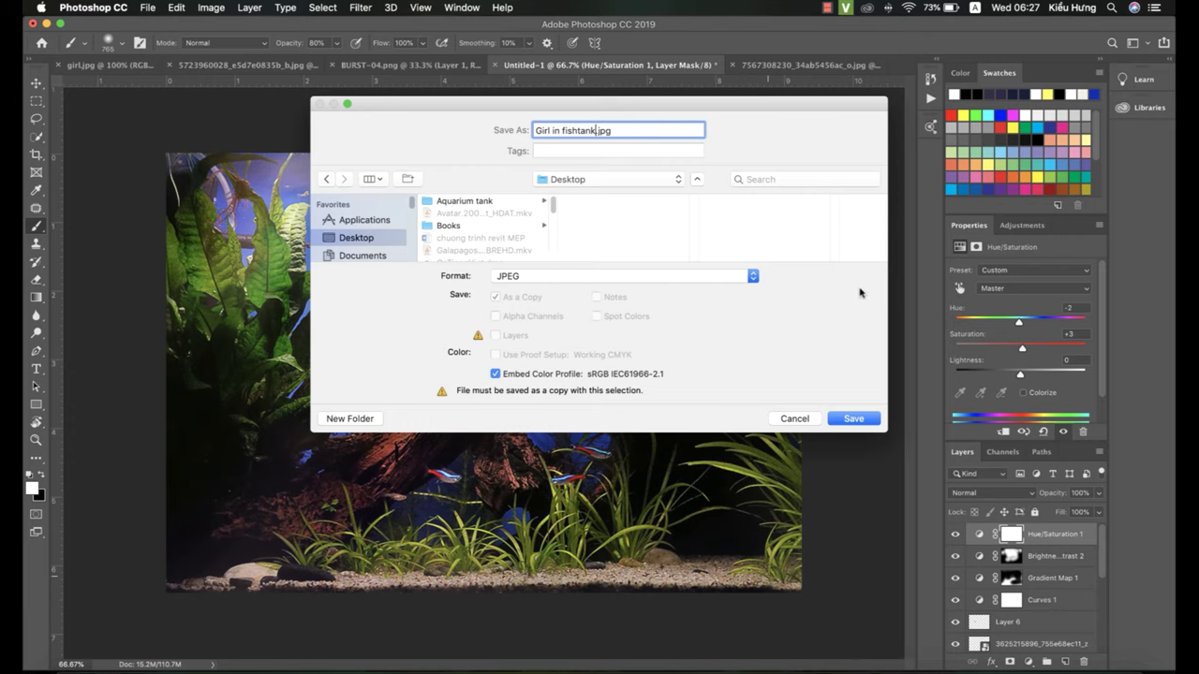
{"action": "left_click", "coordinate": [851, 423]}
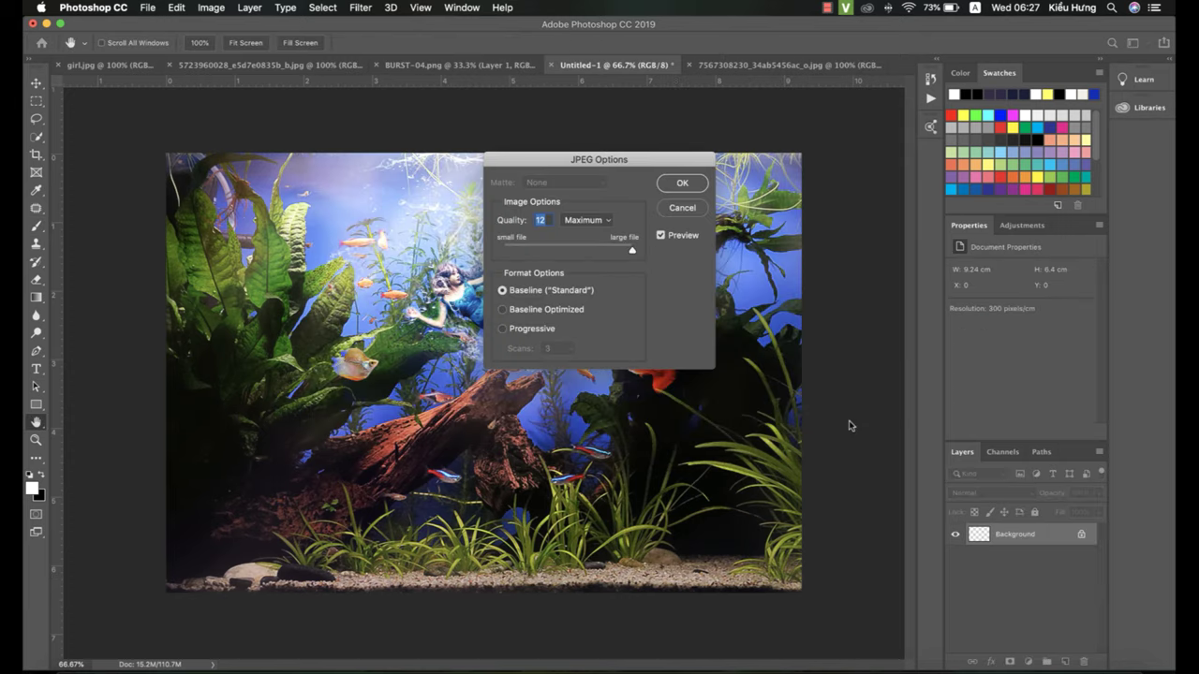